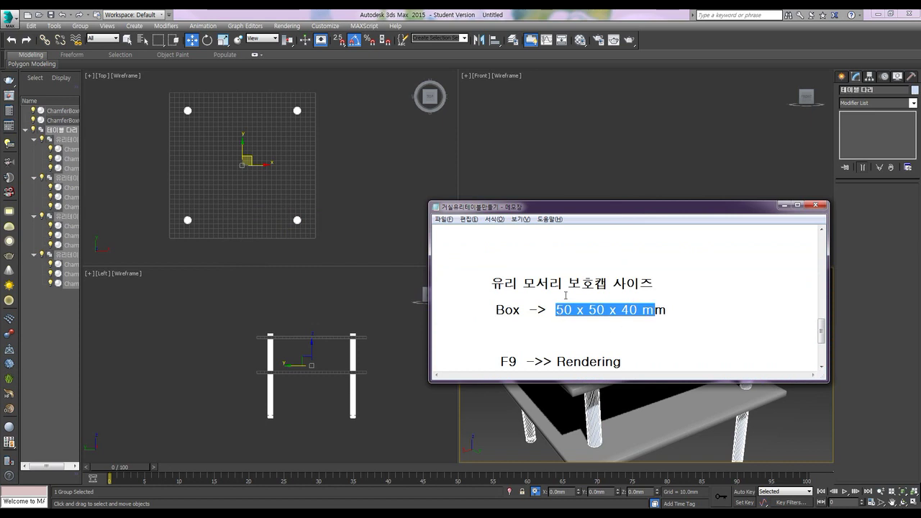
- Switch to 3ds Max and draw a box about 178 × 183 × 130 mm beside the table in the Top view
key("alt+Tab")
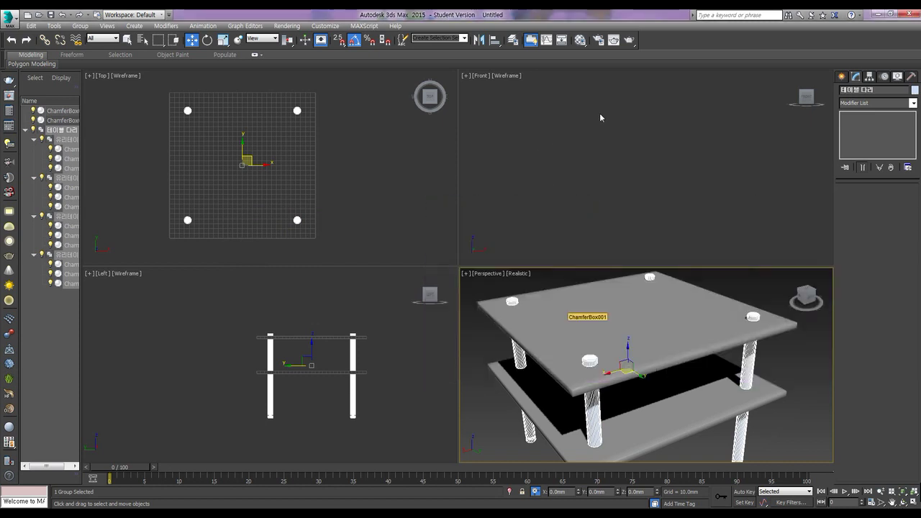
left_click(841, 76)
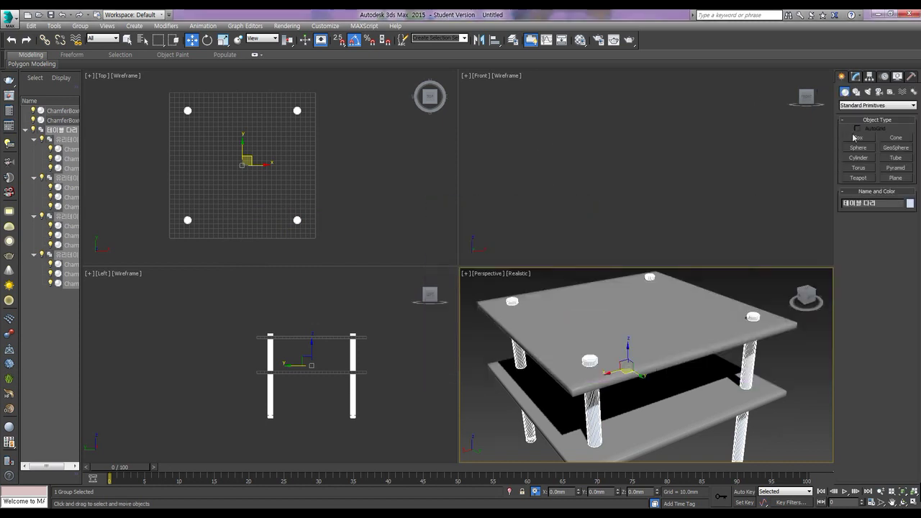
left_click(855, 106)
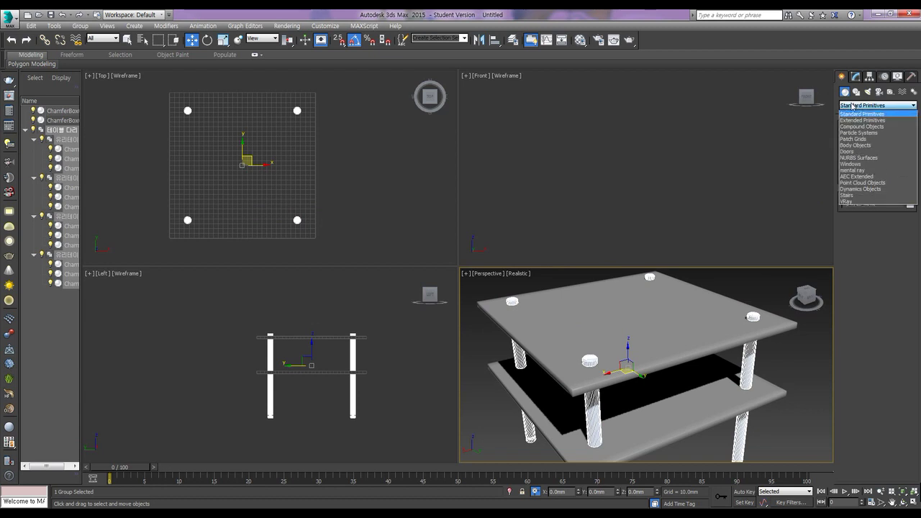
left_click(856, 114)
left_click(859, 138)
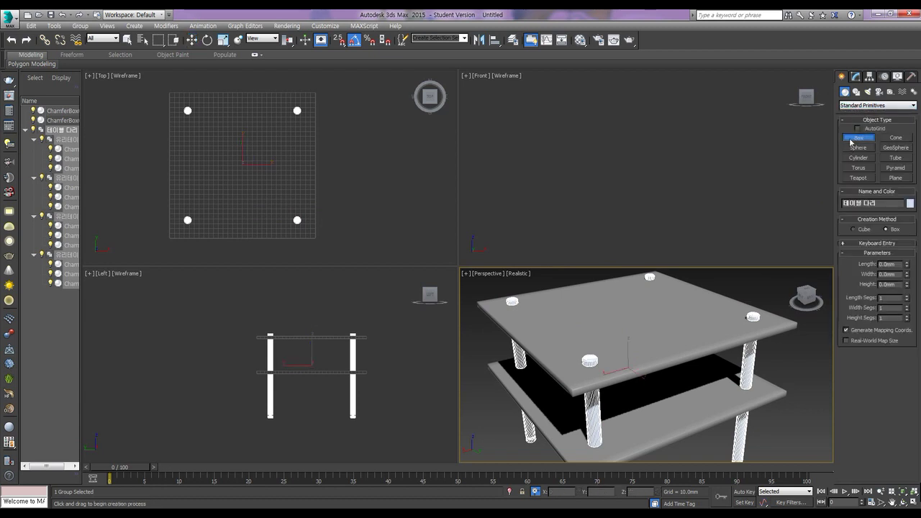
left_click_drag(334, 97, 356, 118)
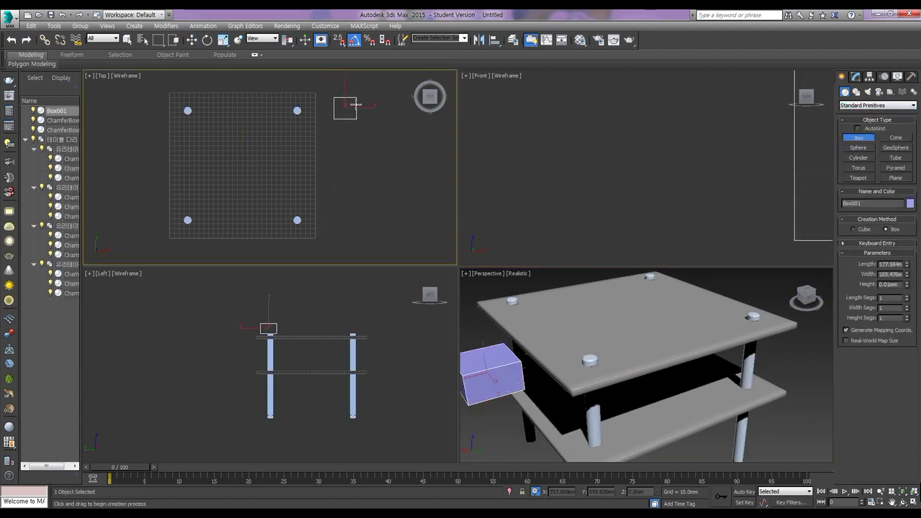
left_click(356, 106)
- Set the new box's length to 50 mm, width to 50 mm and height to 40 mm
key("w")
left_click(855, 76)
double_click(893, 200)
type("50")
key("Tab")
type("50")
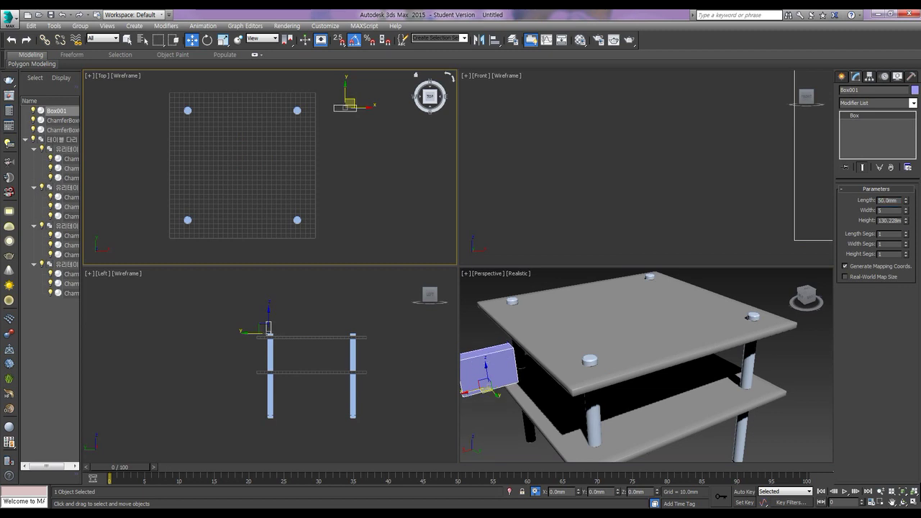
key("Tab")
type("40")
key("Return")
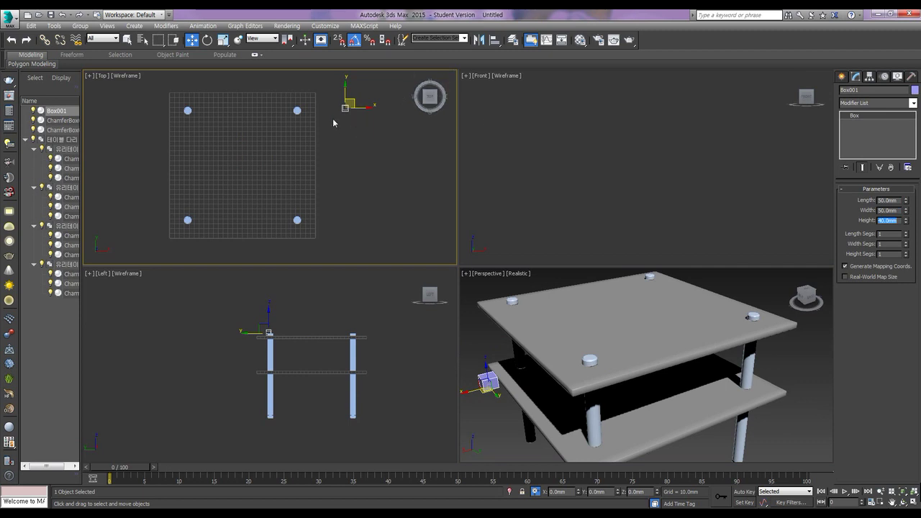
- In the Top view, align the box's center in X and Y to the maximum corner of the glass tabletop
key("alt+a")
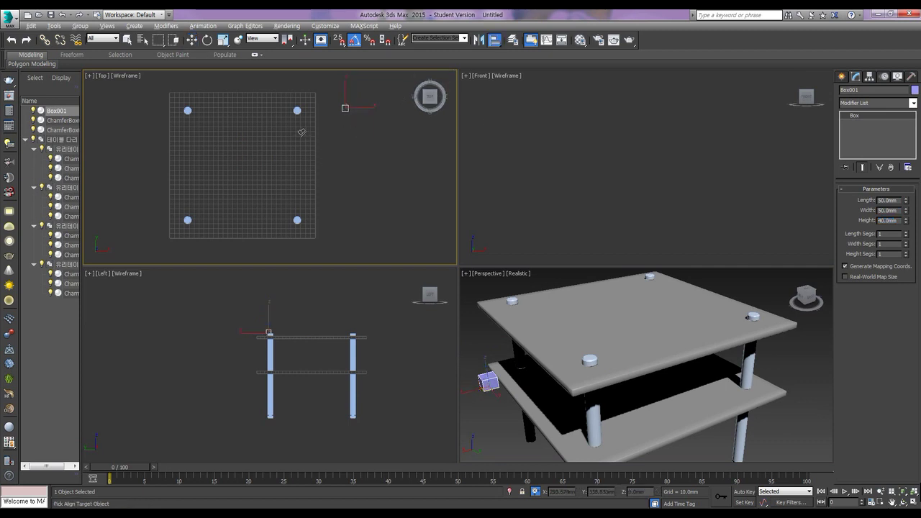
left_click(303, 131)
left_click(429, 201)
left_click(453, 200)
left_click(485, 223)
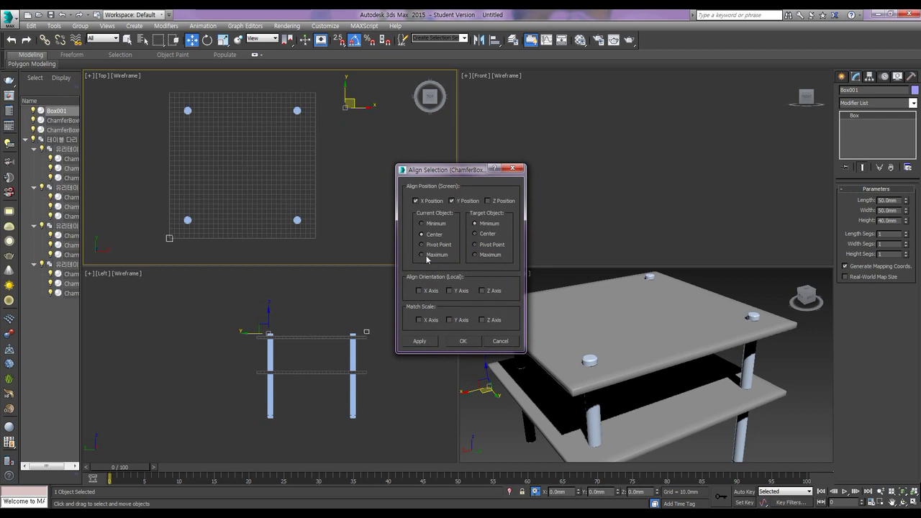
left_click(475, 255)
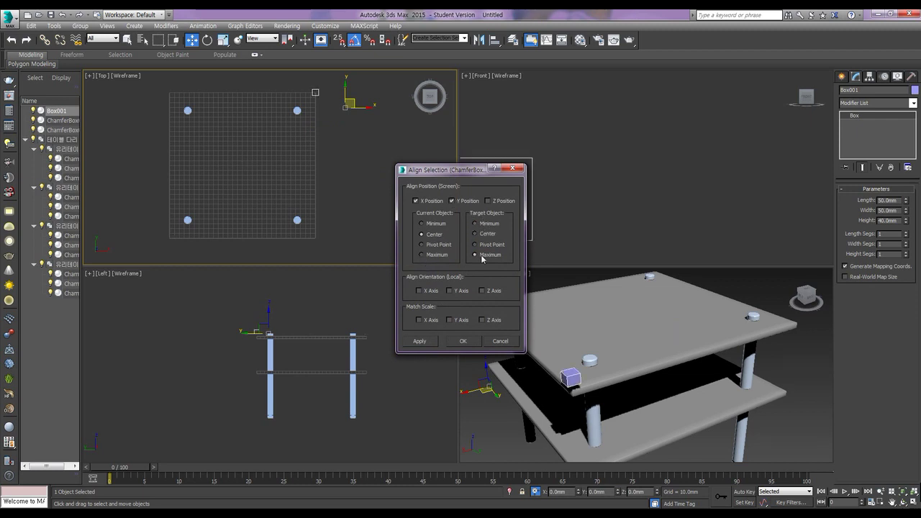
left_click(462, 341)
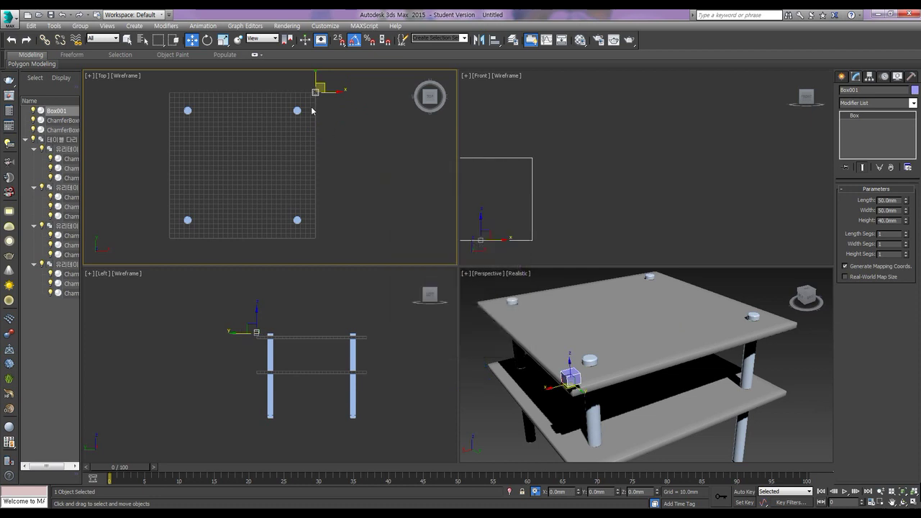
- In the Left view, align the box's center in Y position with the glass tabletop's center
middle_click_drag(316, 93, 293, 185)
scroll(295, 189, "up", 6)
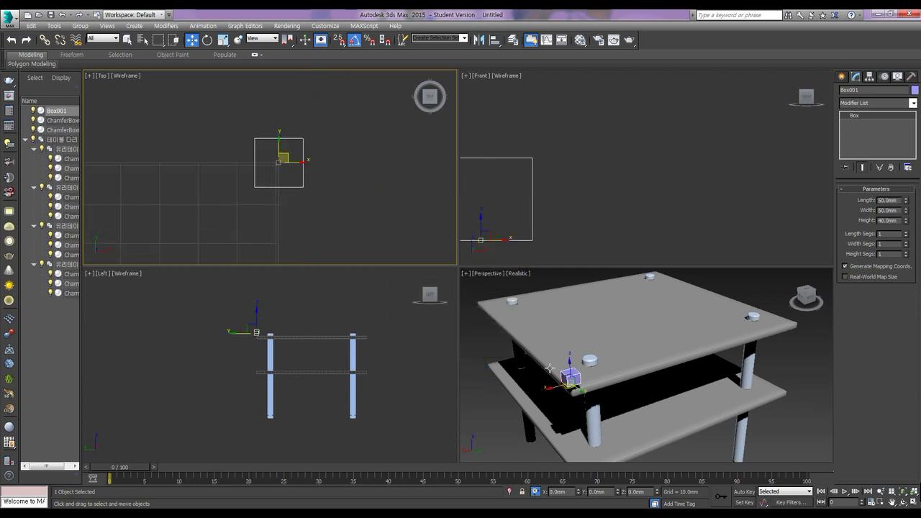
scroll(261, 334, "up", 8)
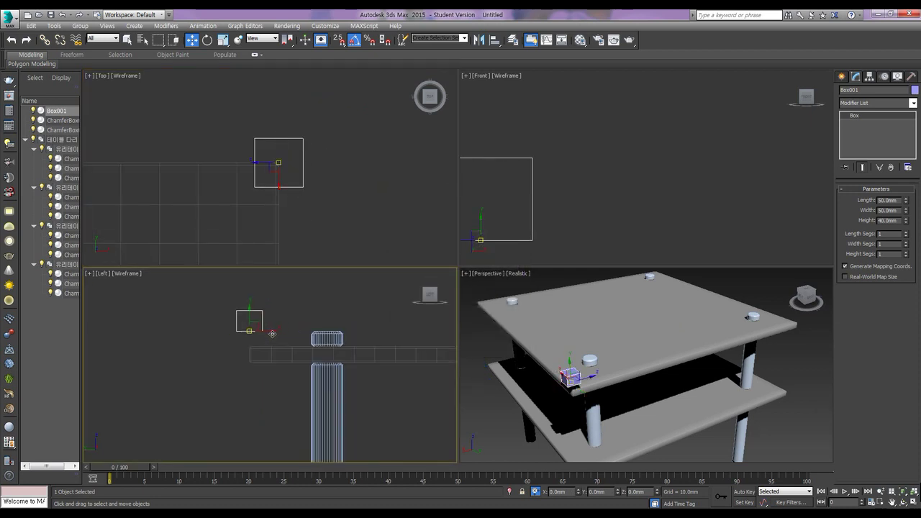
key("alt+a")
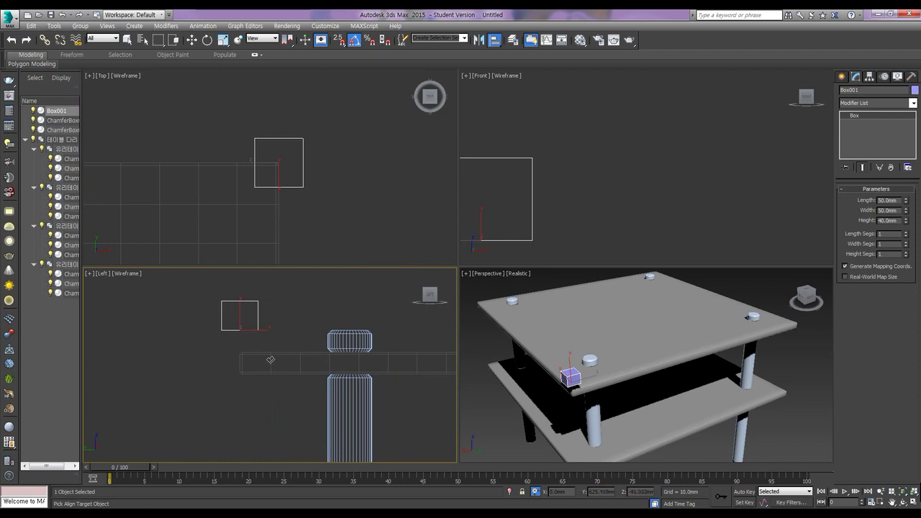
left_click(270, 361)
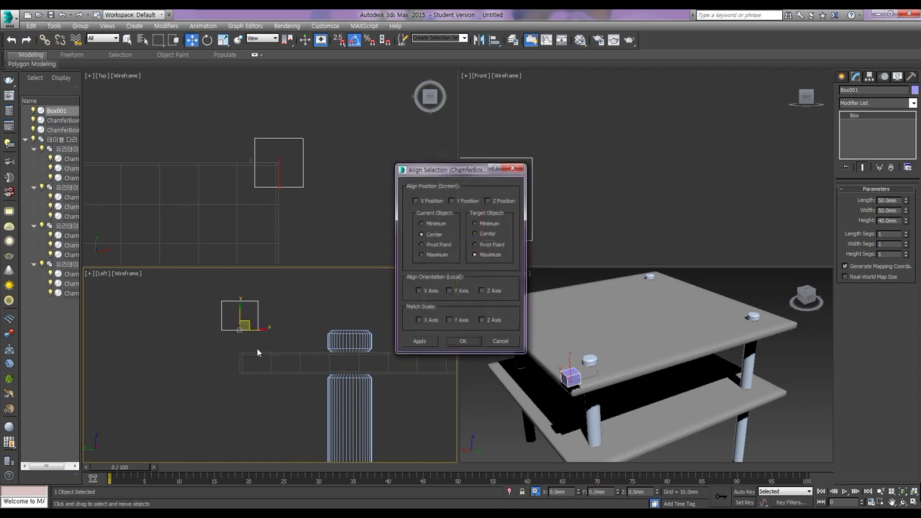
left_click(452, 202)
left_click(485, 235)
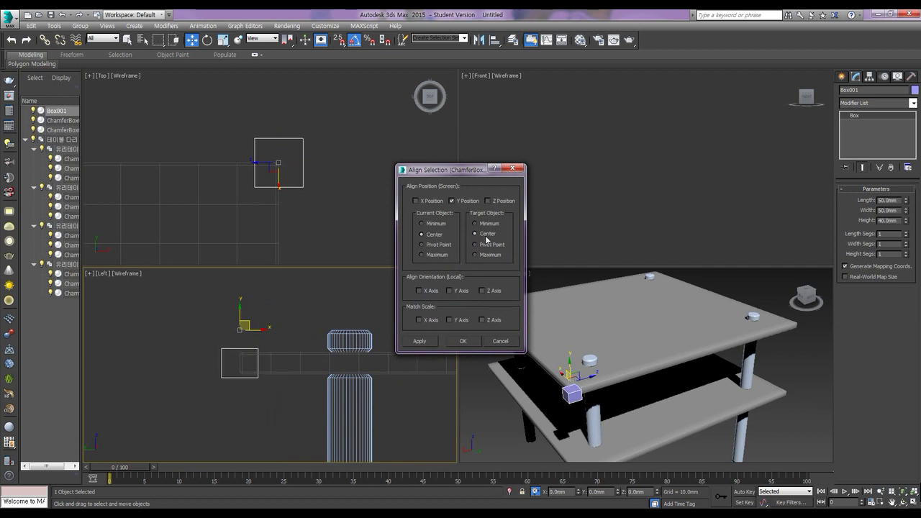
left_click(463, 341)
- Move the box diagonally outward in the Top view, clear of the tabletop corner
scroll(289, 173, "up", 3)
scroll(290, 177, "up", 2)
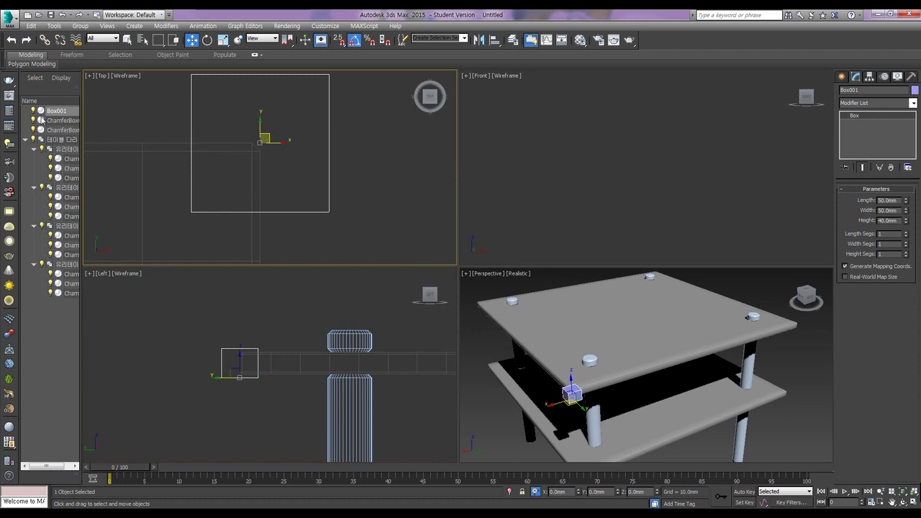
scroll(284, 165, "up", 2)
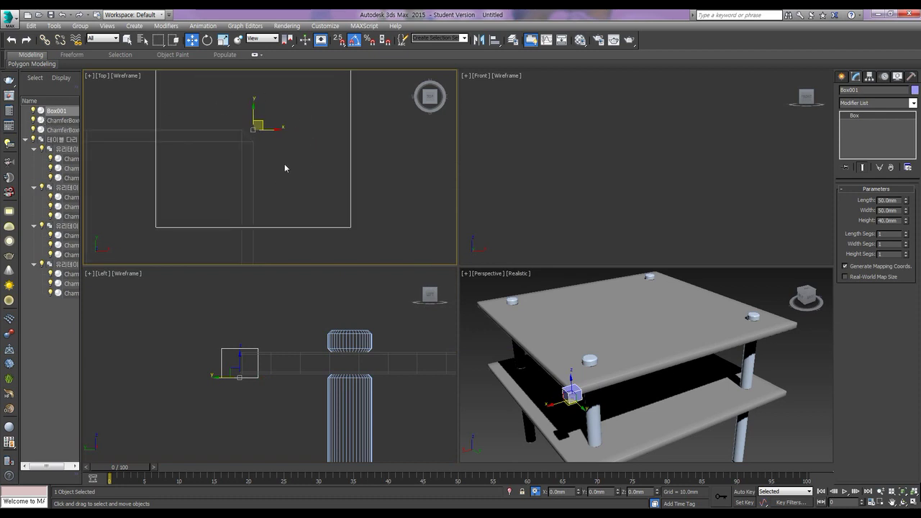
left_click_drag(259, 126, 368, 134)
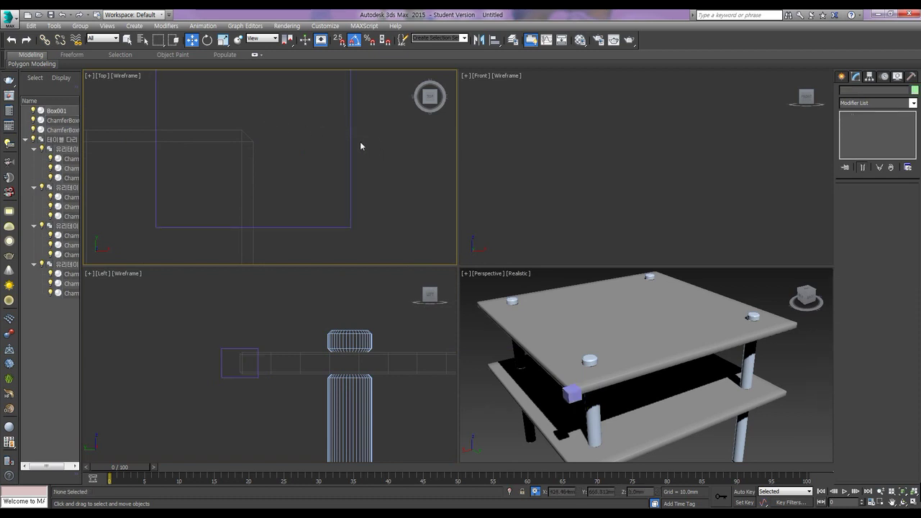
left_click(309, 117)
left_click_drag(258, 124, 362, 147)
middle_click_drag(367, 130, 191, 189)
left_click_drag(193, 193, 352, 100)
middle_click_drag(338, 165, 329, 187)
- Convert the small box to an Editable Poly
middle_click_drag(517, 430, 693, 360, "alt")
scroll(670, 400, "up", 8)
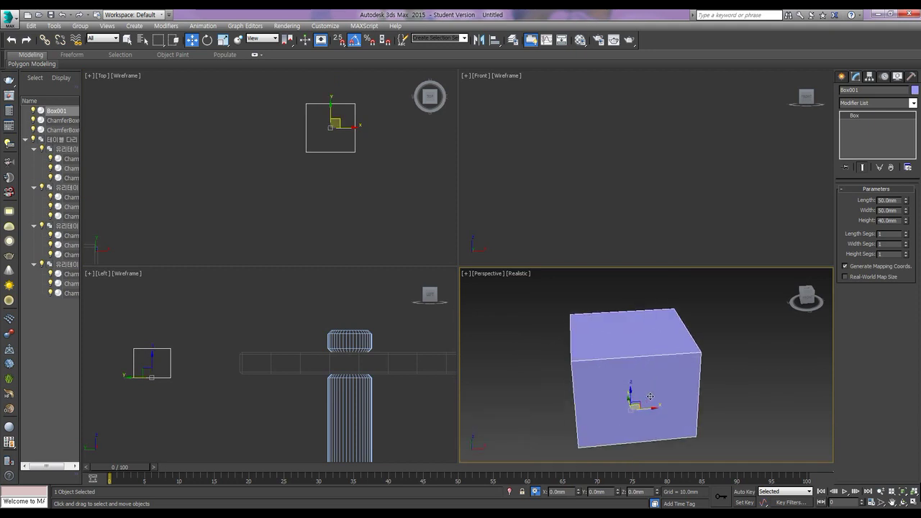
middle_click_drag(648, 392, 667, 399, "alt")
right_click(645, 362)
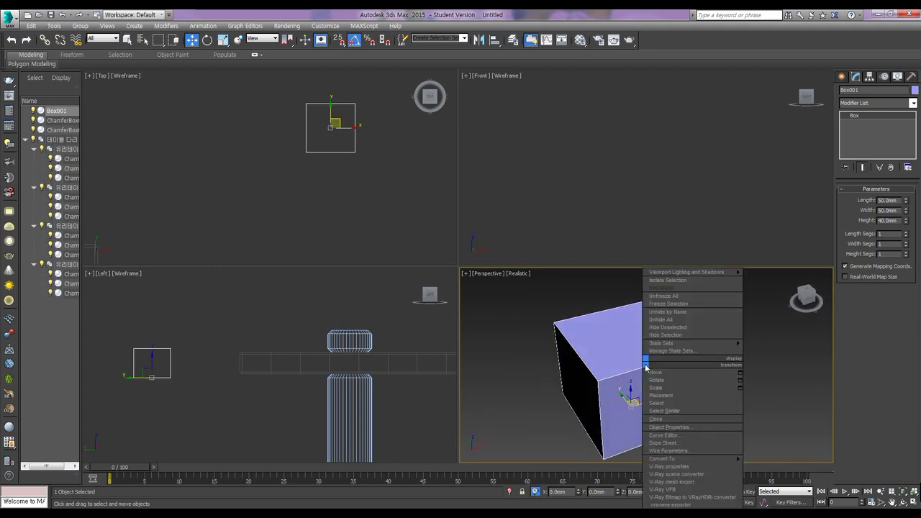
mouse_move(715, 459)
left_click(777, 469)
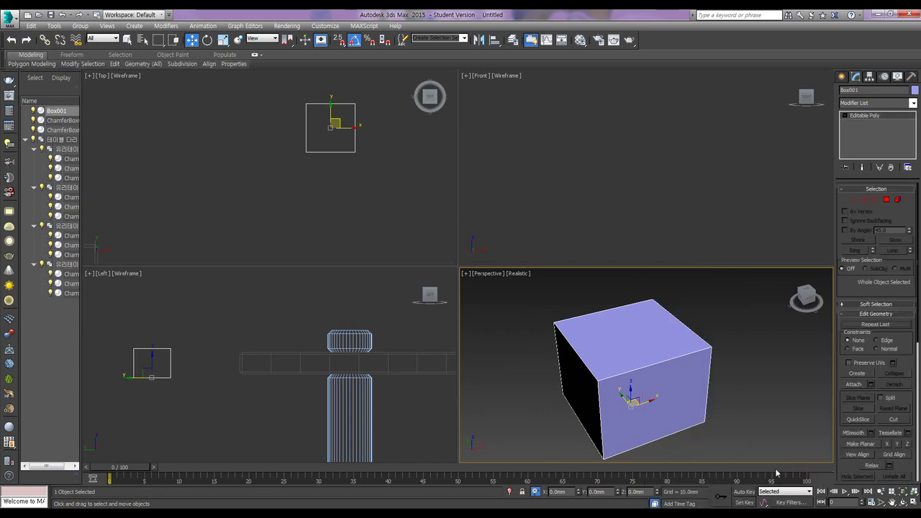
- Extrude the box's two adjacent side polygons facing the tabletop By Polygon with a height of 50 mm
left_click(887, 200)
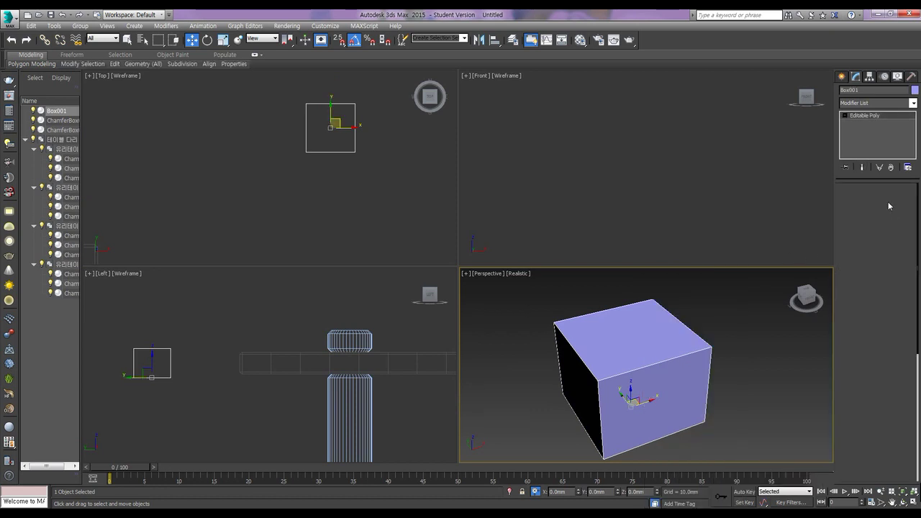
left_click(624, 414)
left_click(582, 400, "ctrl")
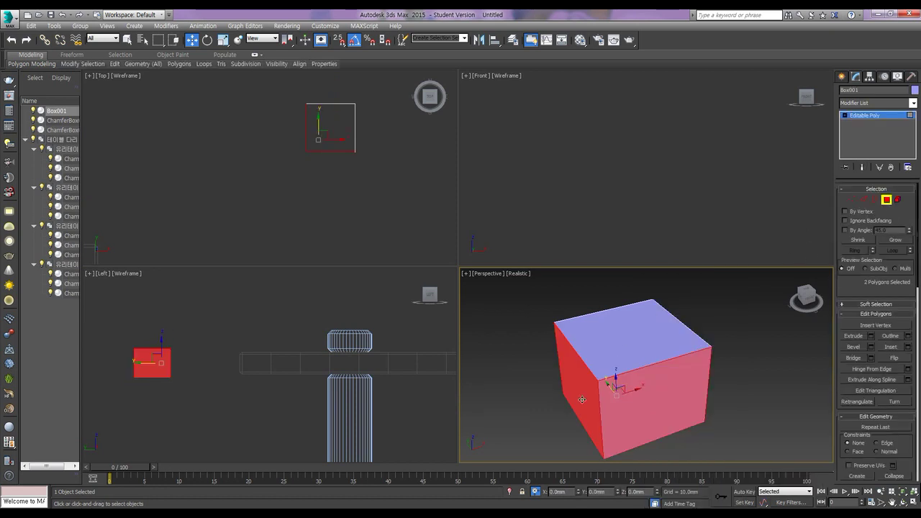
left_click(871, 335)
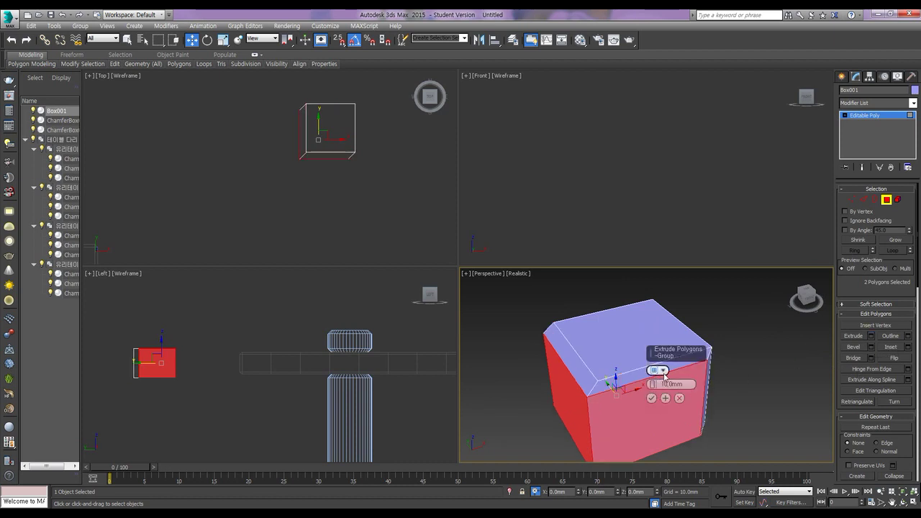
left_click(657, 370)
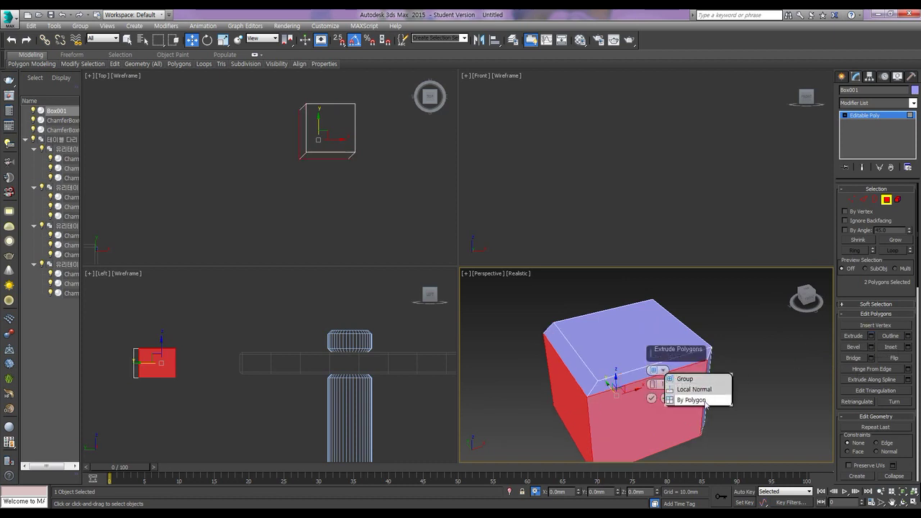
left_click(695, 400)
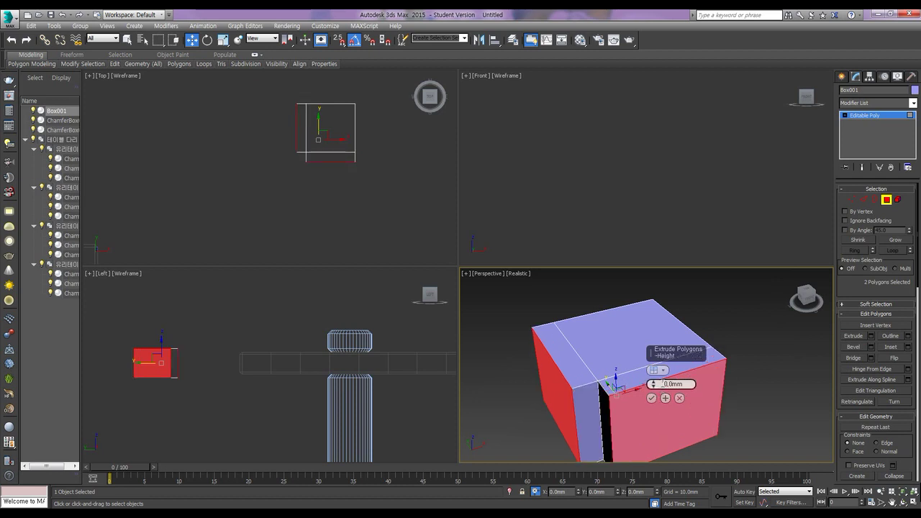
double_click(663, 383)
type("50")
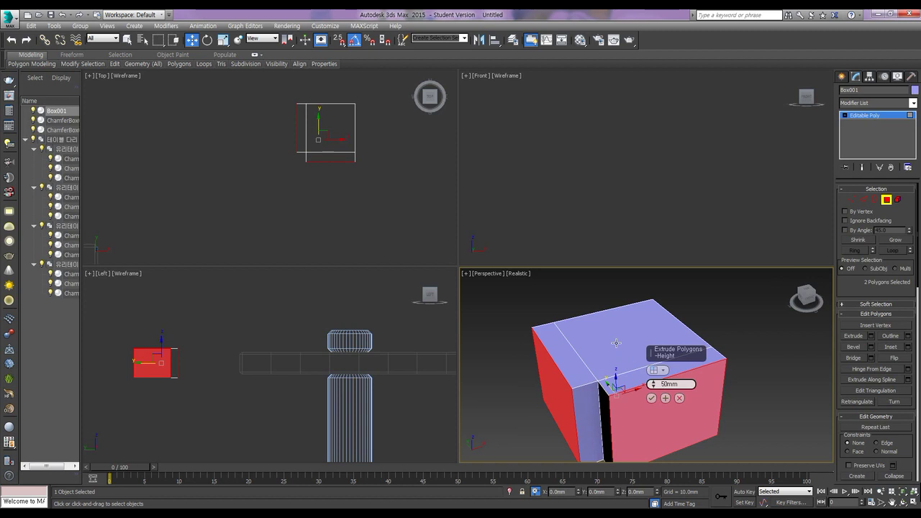
key("Return")
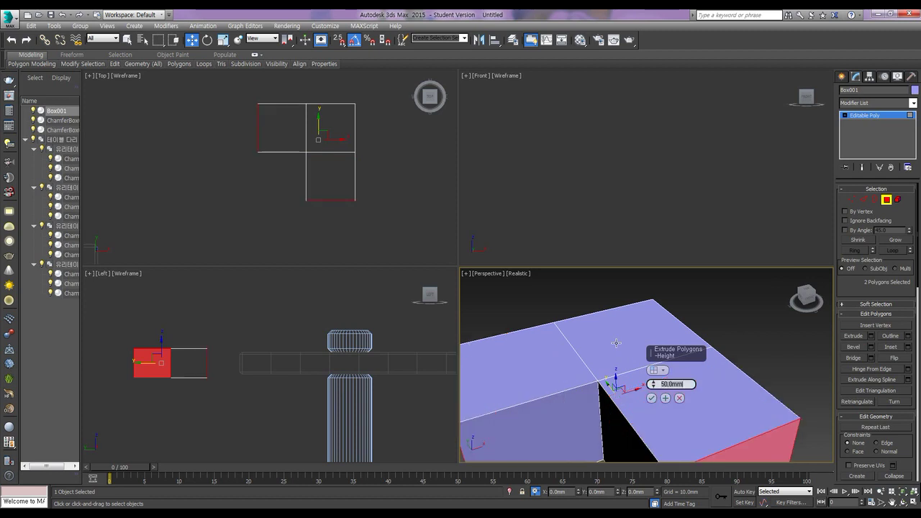
left_click(651, 399)
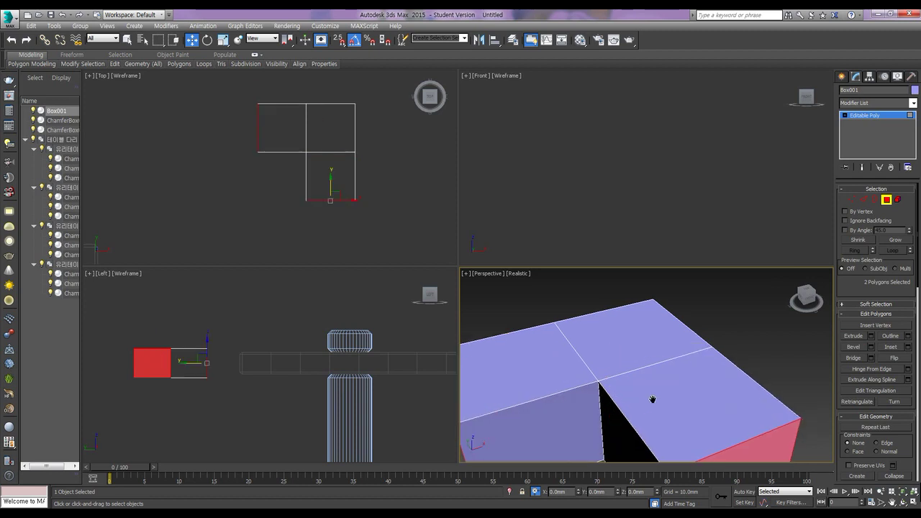
- Chamfer the L-shaped cap's top and bottom outline edges by 3 mm, excluding the inner dividing edges and all vertical edges
middle_click_drag(651, 399, 711, 356)
scroll(711, 356, "down", 3)
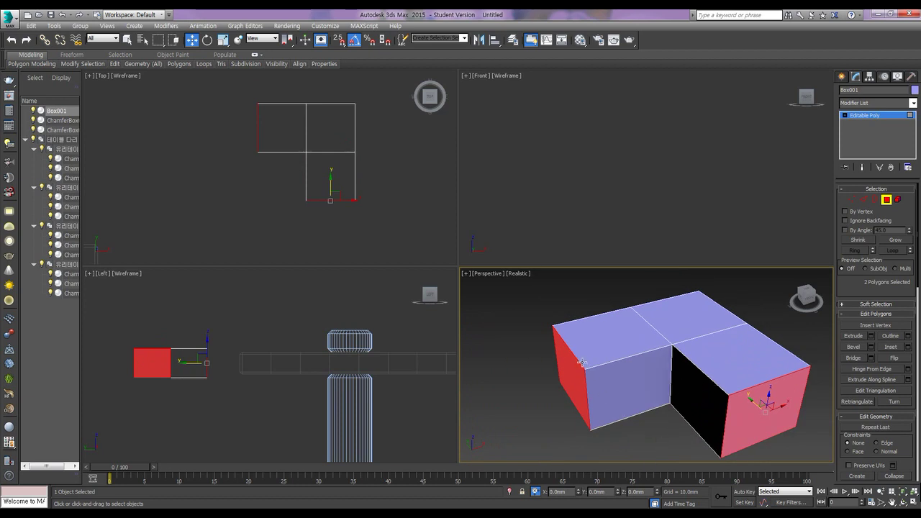
left_click(864, 200)
left_click_drag(374, 218, 230, 103)
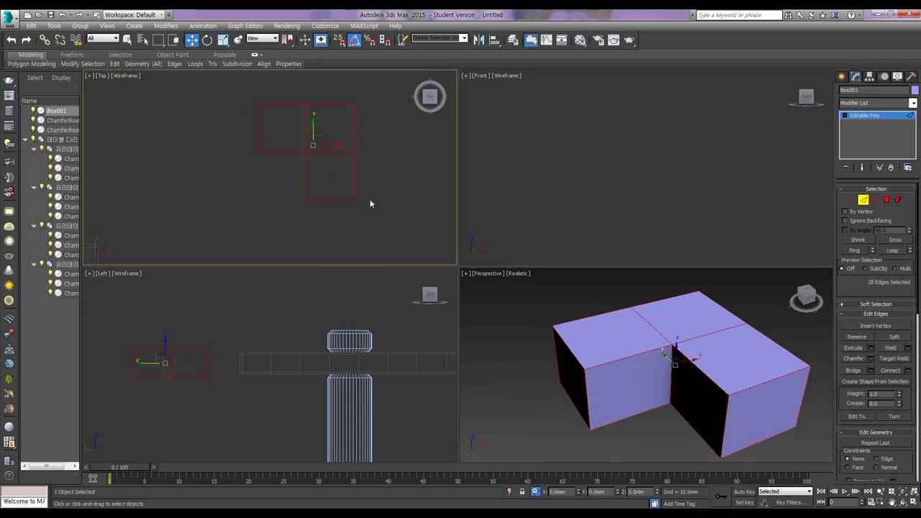
left_click_drag(318, 141, 292, 135)
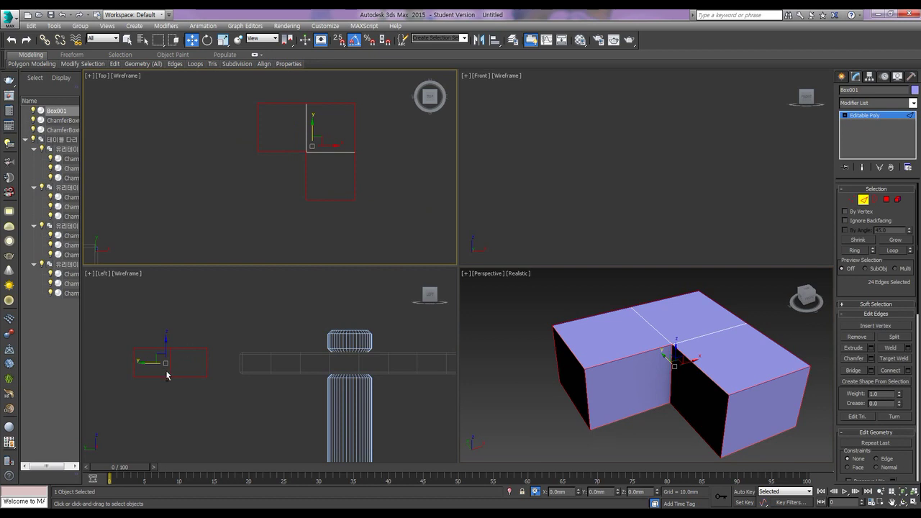
left_click_drag(219, 369, 123, 368, "alt")
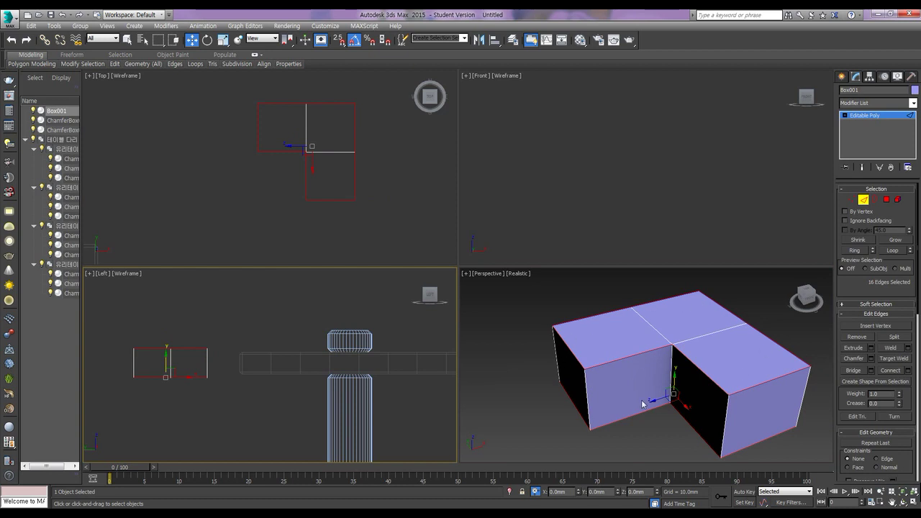
left_click(855, 359)
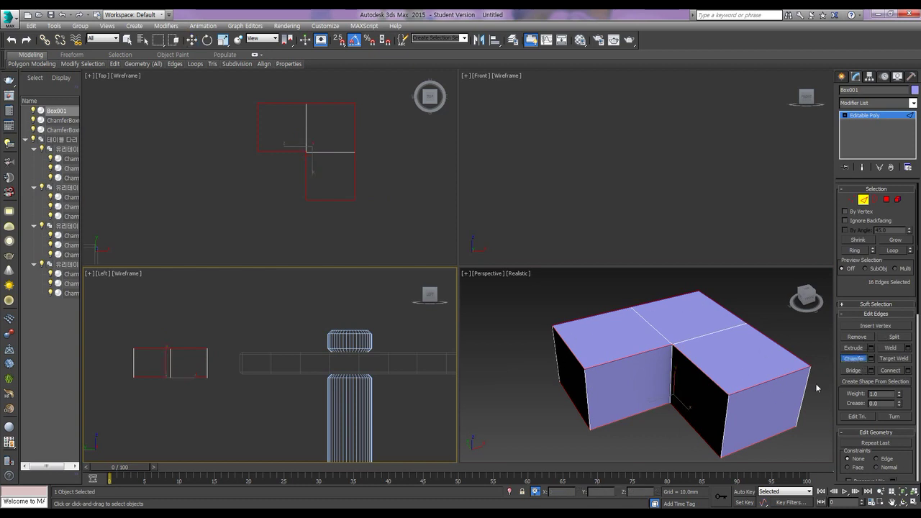
left_click(870, 359)
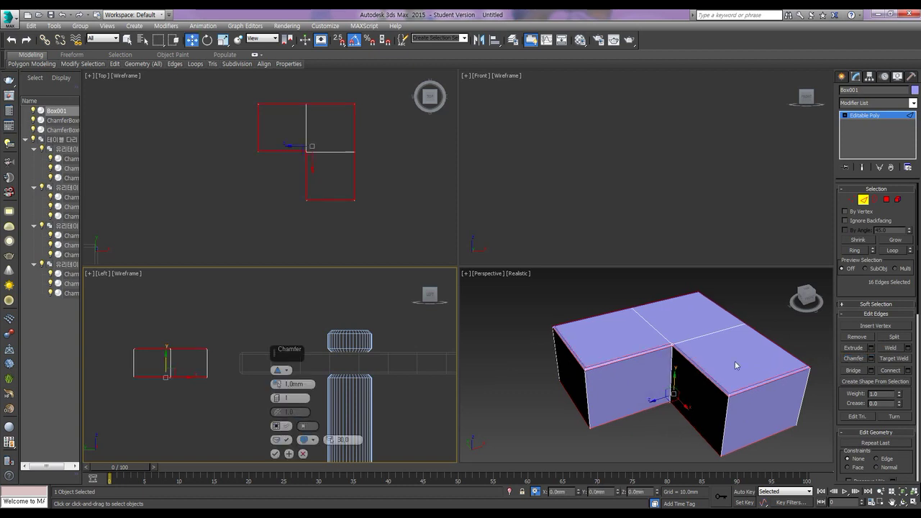
double_click(292, 383)
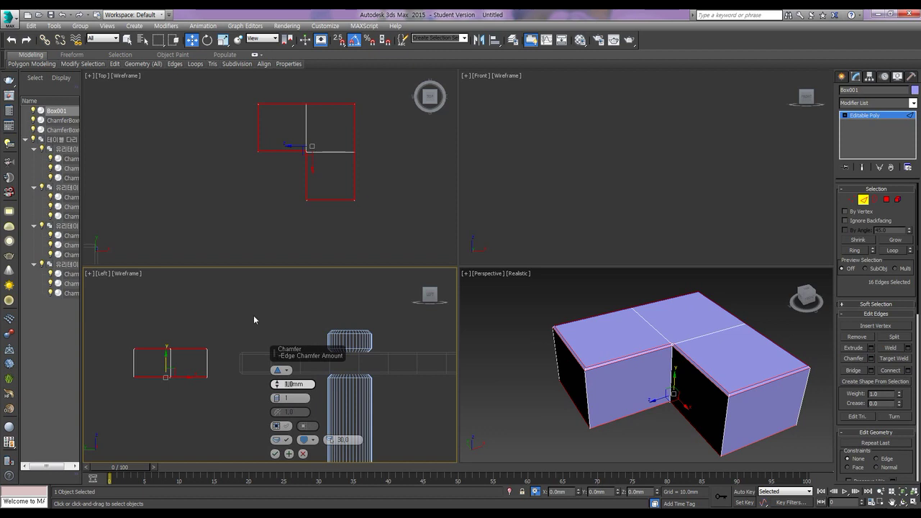
type("3")
key("Return")
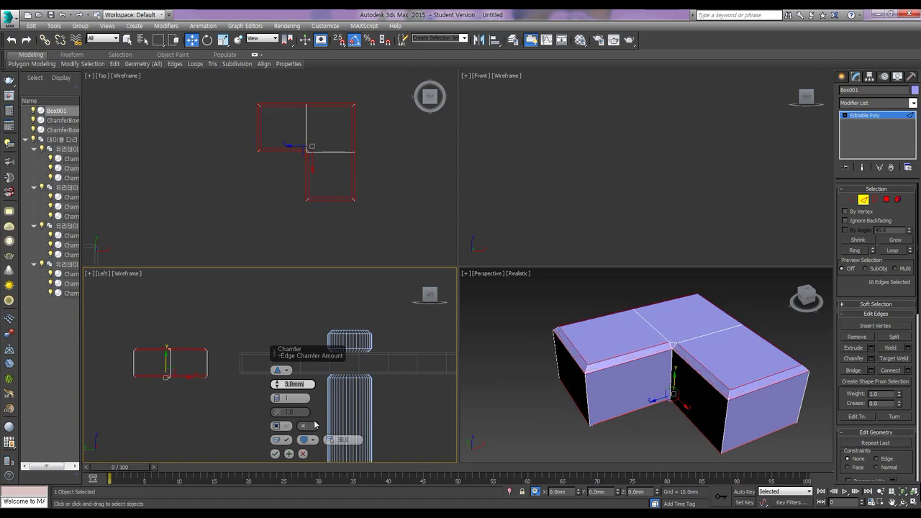
left_click(275, 454)
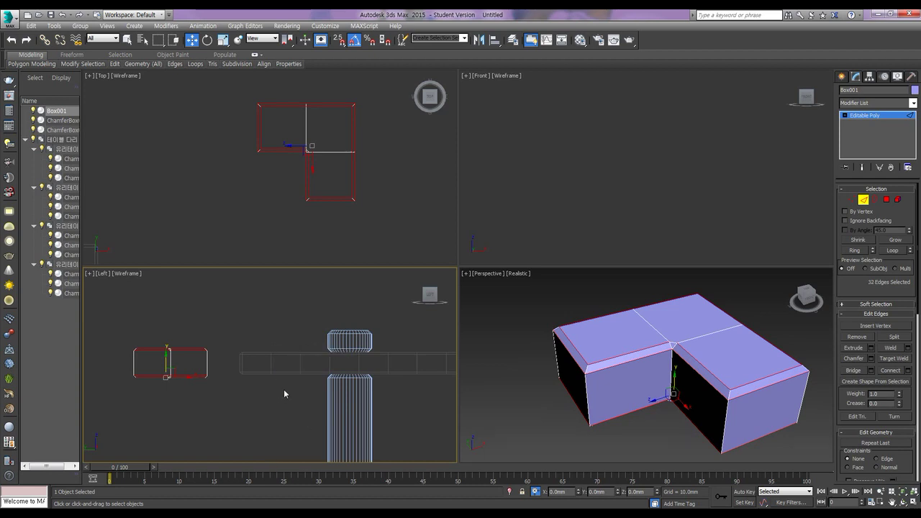
- In the Notepad size notes, add the line "Champer 3mm" below the box size and return to 3ds Max
key("alt+Tab")
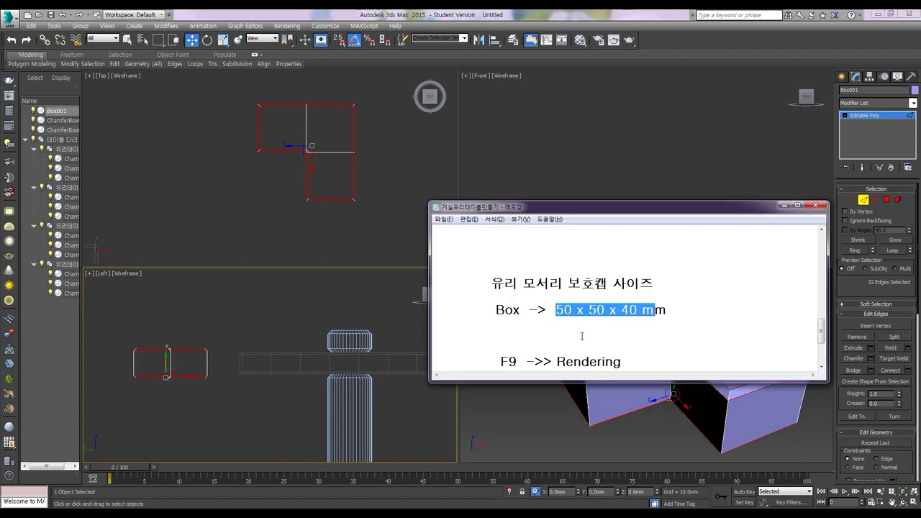
left_click(584, 334)
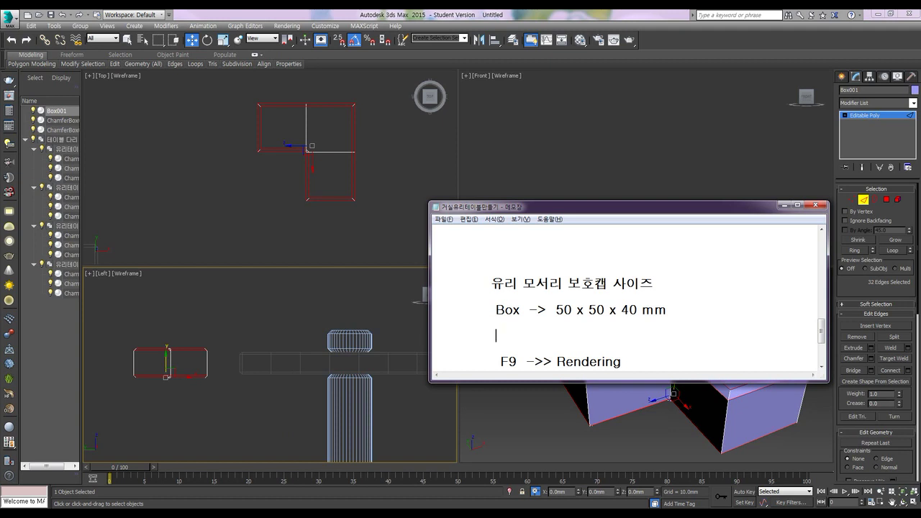
type("Champer 3mm")
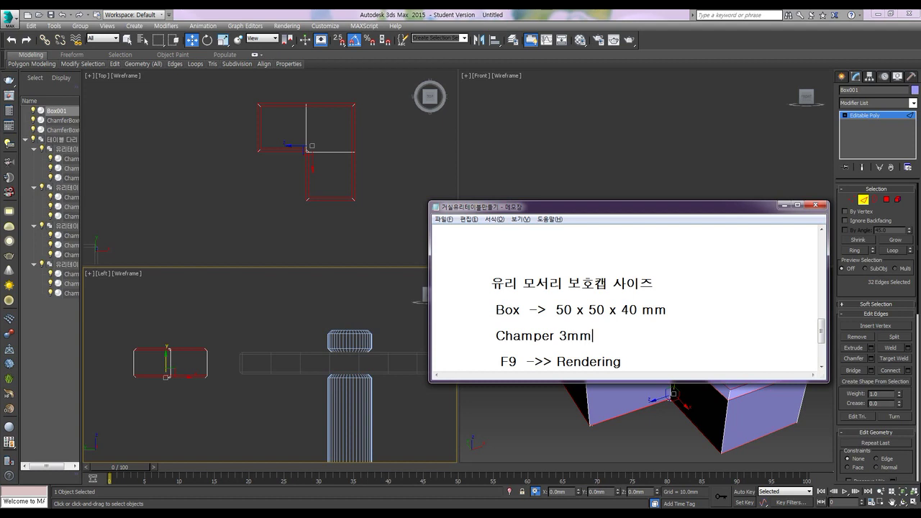
key("shift+Home")
key("alt+Tab")
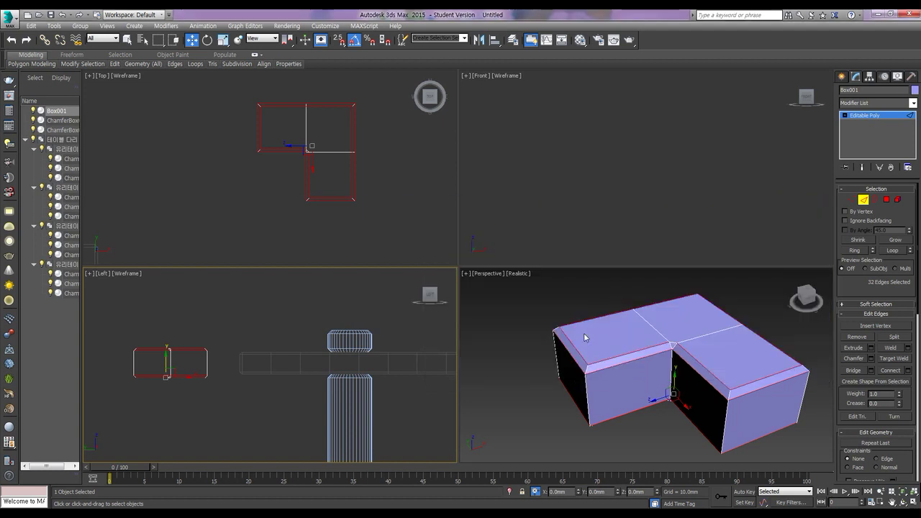
middle_click_drag(722, 374, 659, 379, "alt")
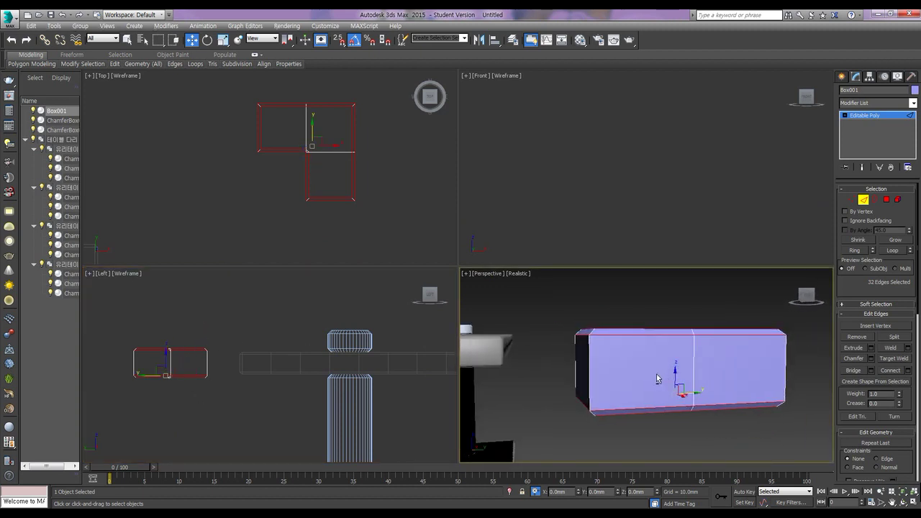
left_click(588, 370)
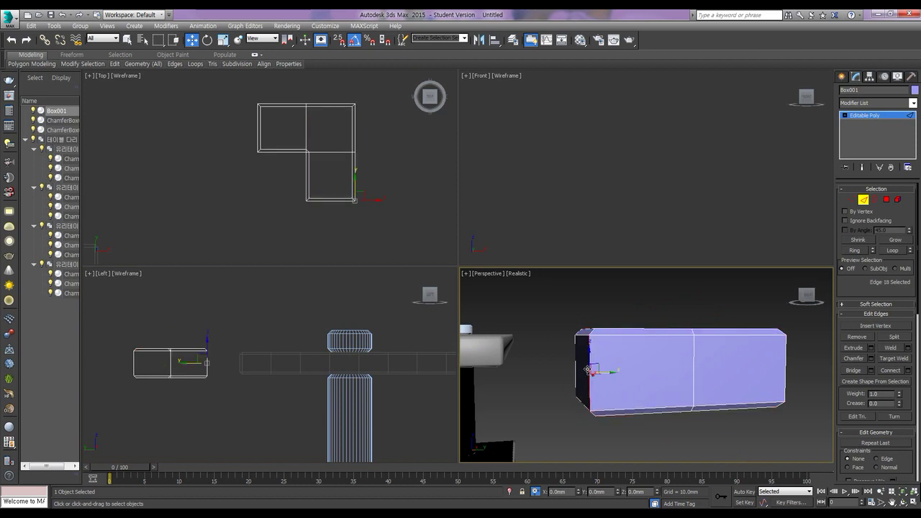
left_click(591, 333, "ctrl")
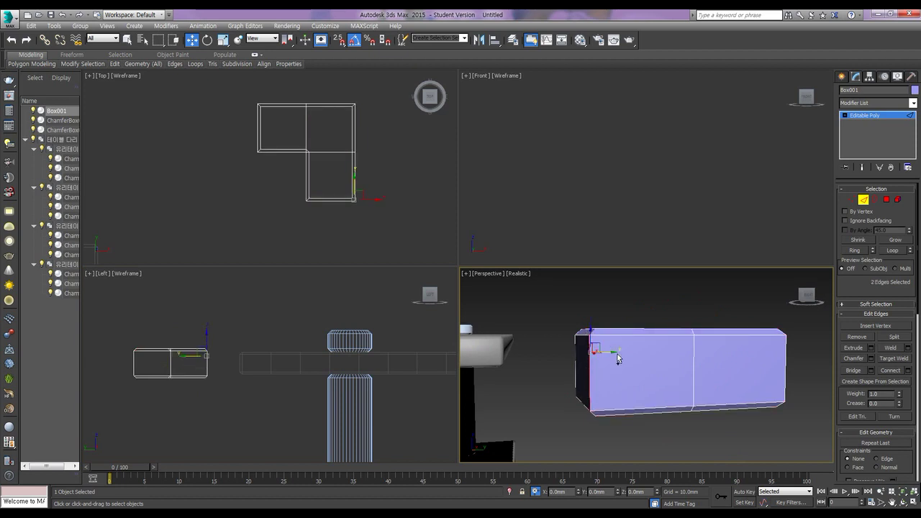
left_click(592, 414, "ctrl")
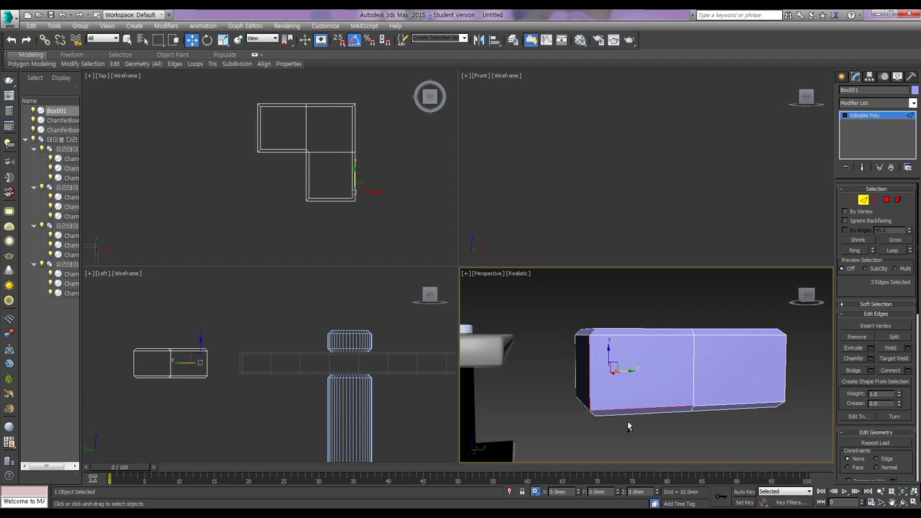
left_click(638, 430)
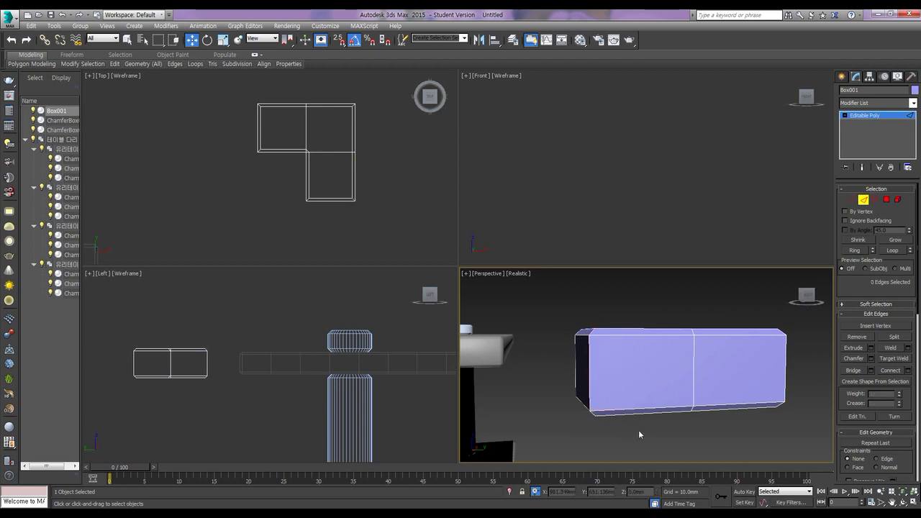
- Chamfer the three edges along the cap's outer vertical corner into a wide, multi-segment rounded corner
middle_click_drag(746, 374, 657, 452, "alt")
left_click(639, 422)
left_click(663, 381, "ctrl")
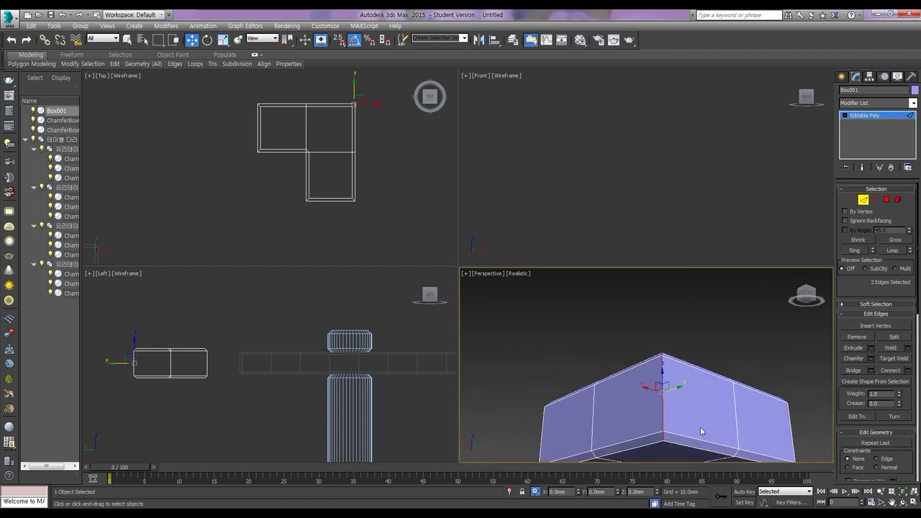
middle_click_drag(699, 403, 696, 425, "alt")
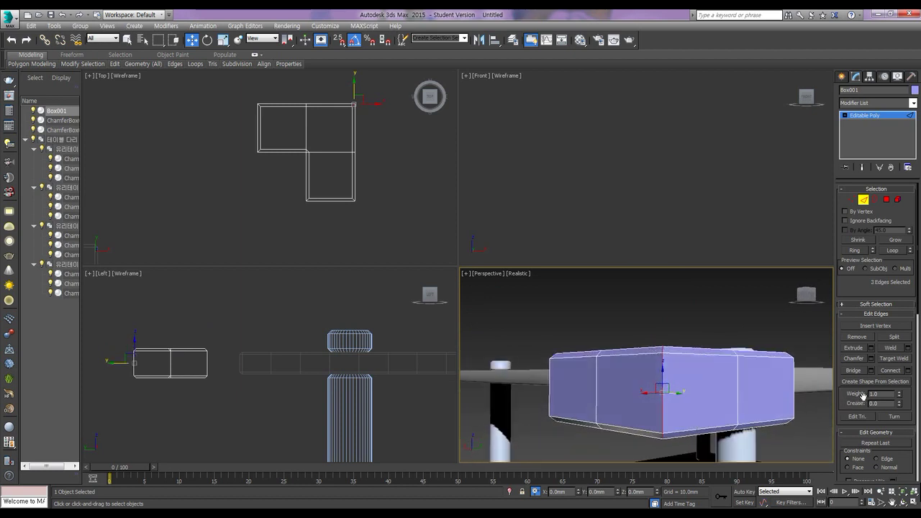
left_click(855, 358)
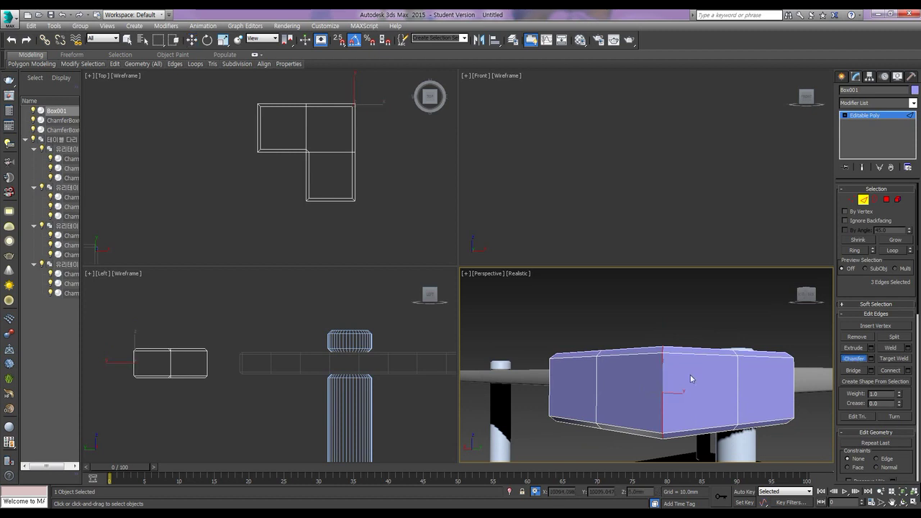
mouse_move(664, 373)
left_mouse_down()
mouse_move(696, 378)
mouse_move(673, 358)
left_mouse_up()
- Examine the cap's rounded outer corner and chamfered outline edges from several angles
middle_click_drag(670, 363, 668, 385, "alt")
scroll(669, 385, "up", 5)
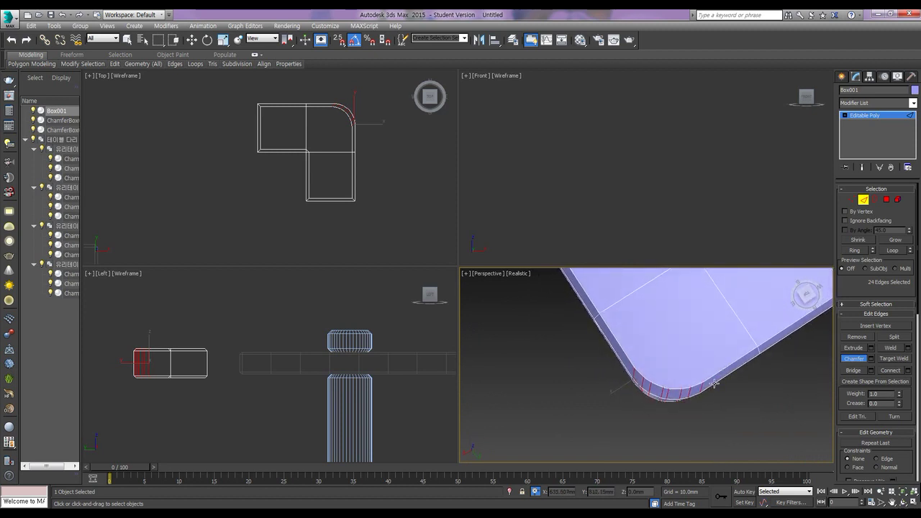
scroll(710, 366, "down", 5)
middle_click_drag(691, 354, 764, 372, "alt")
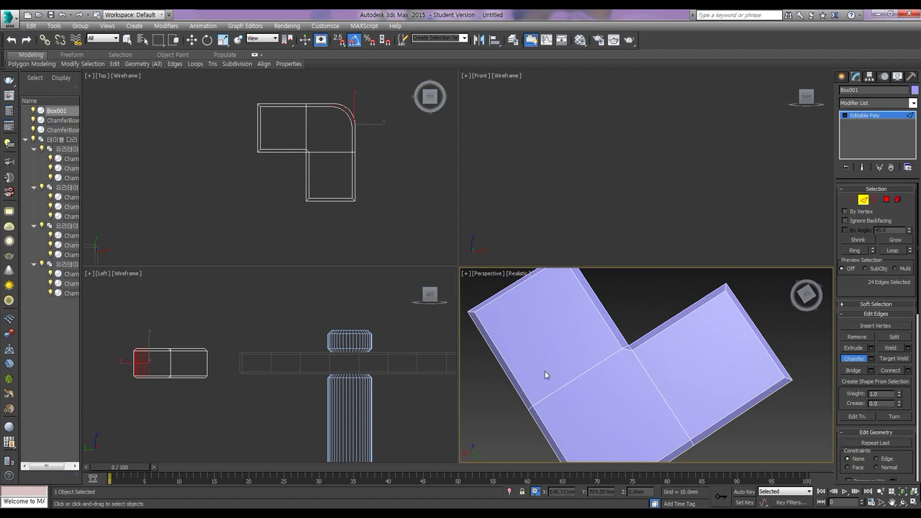
scroll(596, 376, "up", 3)
middle_click_drag(595, 376, 646, 328)
scroll(646, 328, "down", 5)
middle_click_drag(652, 348, 712, 327, "alt")
scroll(411, 203, "down", 3)
- Align the whole cap's center with the glass tabletop's maximum in X and Y position in the Top view
scroll(365, 192, "down", 2)
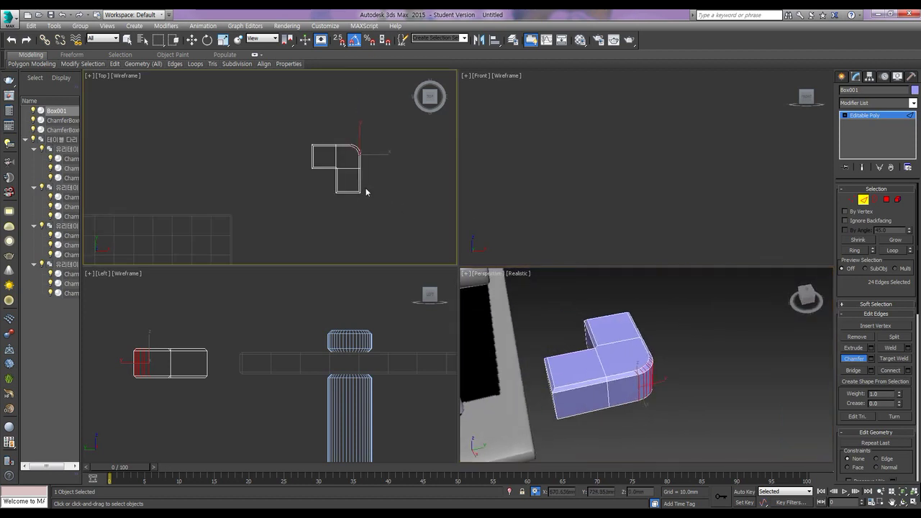
key("w")
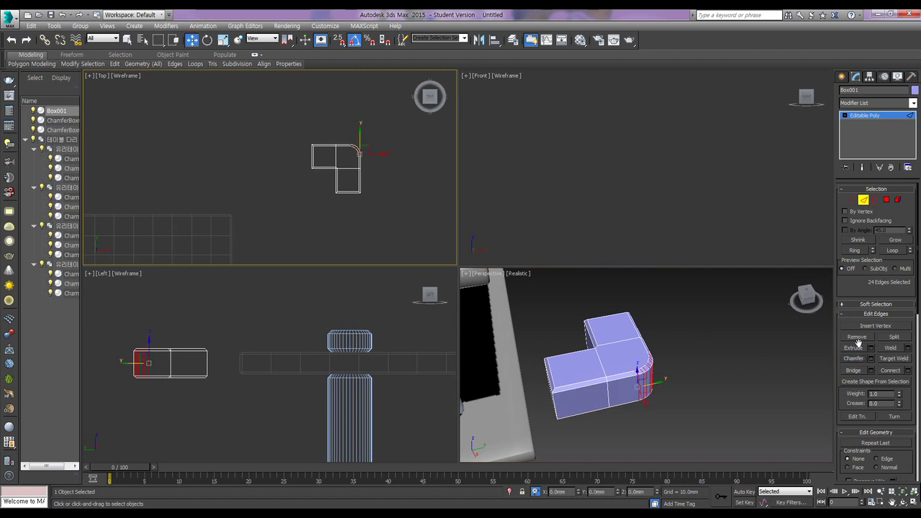
left_click(863, 200)
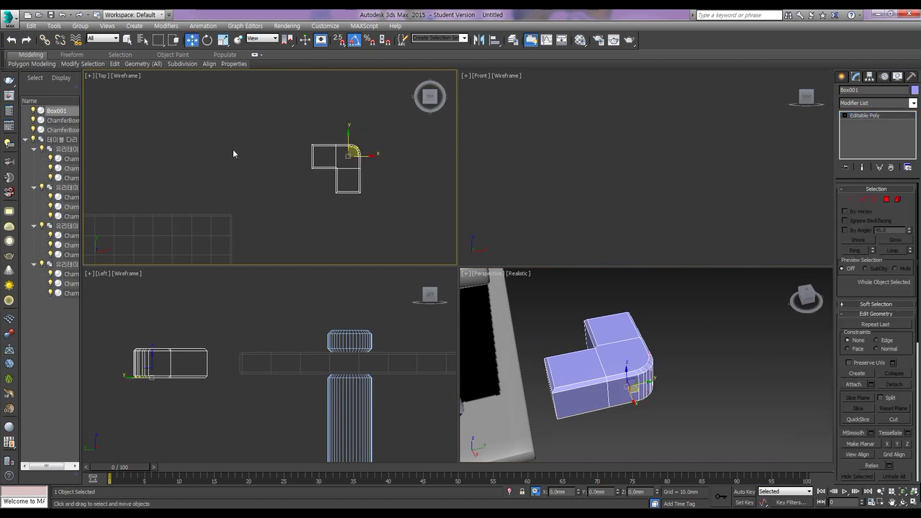
key("alt+a")
left_click(195, 214)
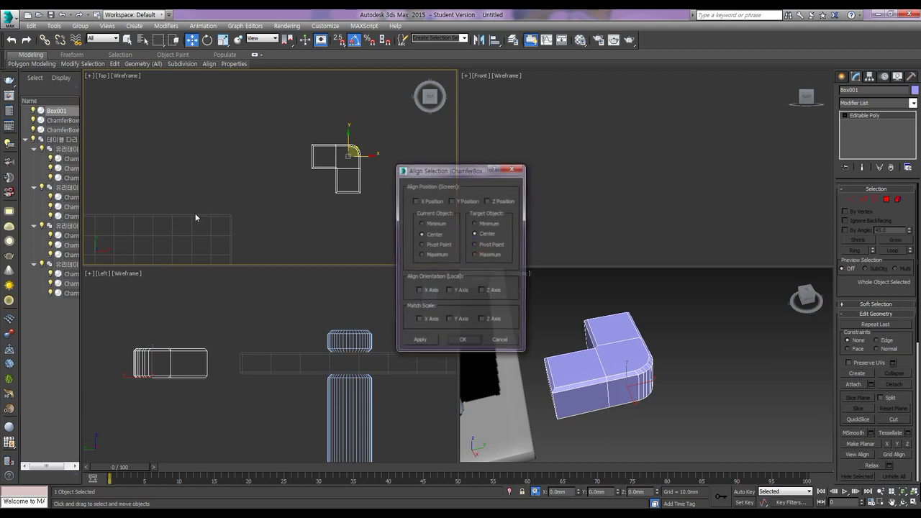
left_click(427, 202)
left_click(464, 201)
left_click(491, 225)
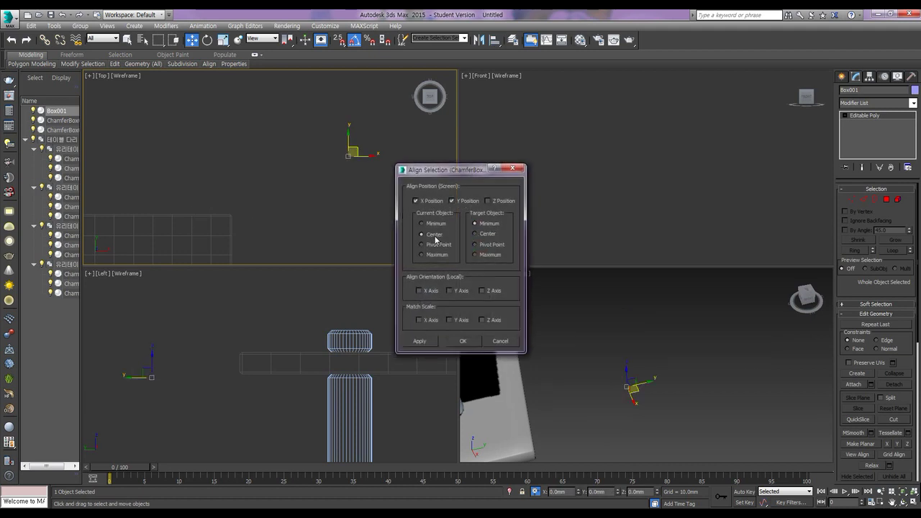
left_click(495, 256)
left_click(422, 342)
left_click(464, 341)
middle_click_drag(266, 245, 321, 185)
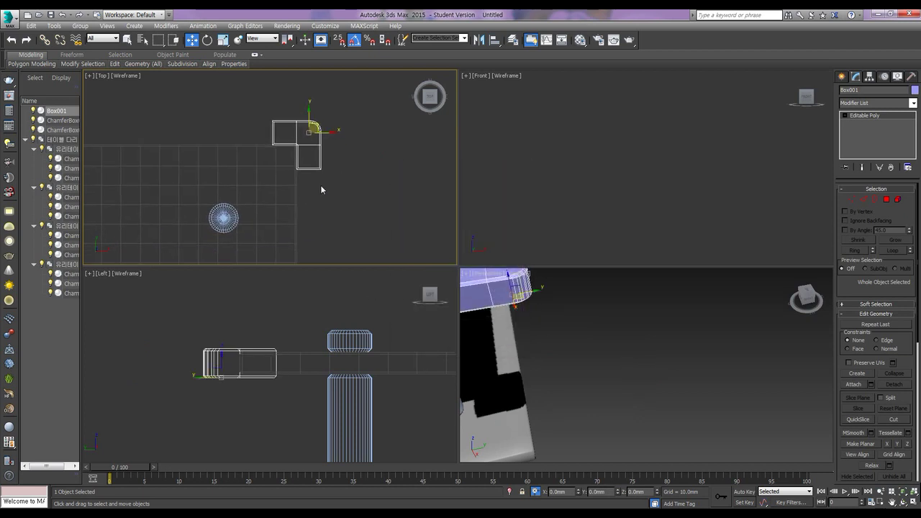
double_click(557, 491)
type("10")
key("Tab")
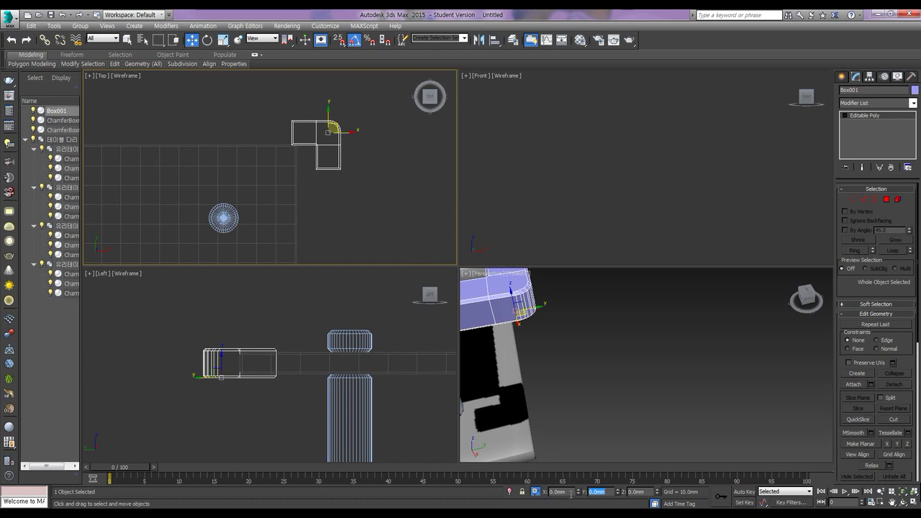
key("shift+Tab")
type("-40")
key("Return")
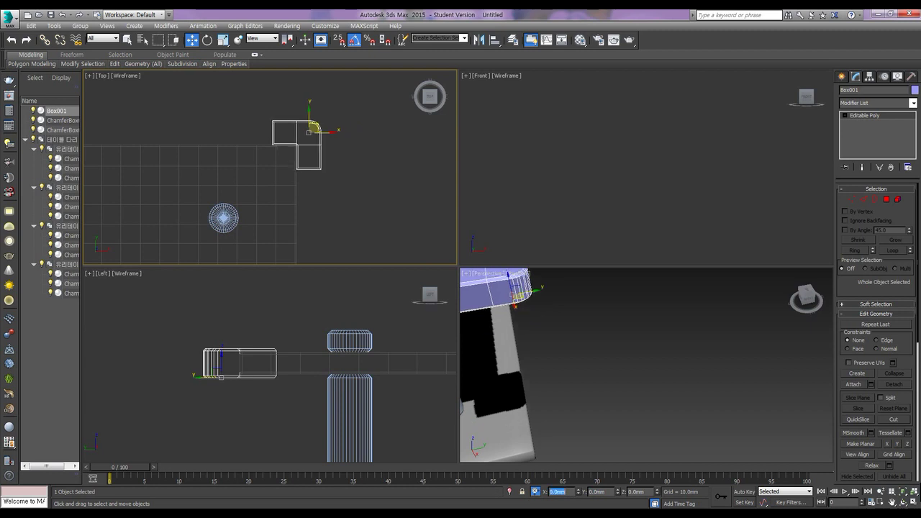
- Offset the cap by -40 mm in X and by the same amount in Y so it overlaps the tabletop's corner
type("-40")
key("Return")
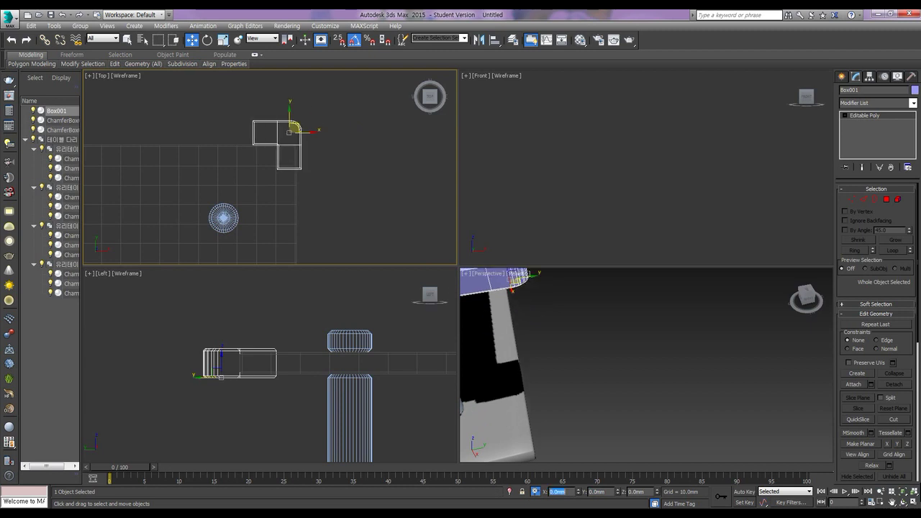
left_click(591, 492)
key("Return")
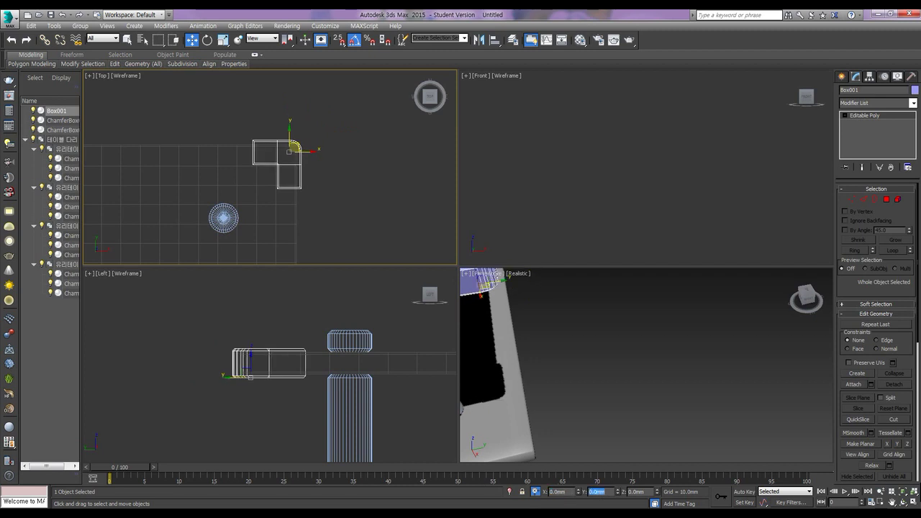
scroll(309, 195, "up", 8)
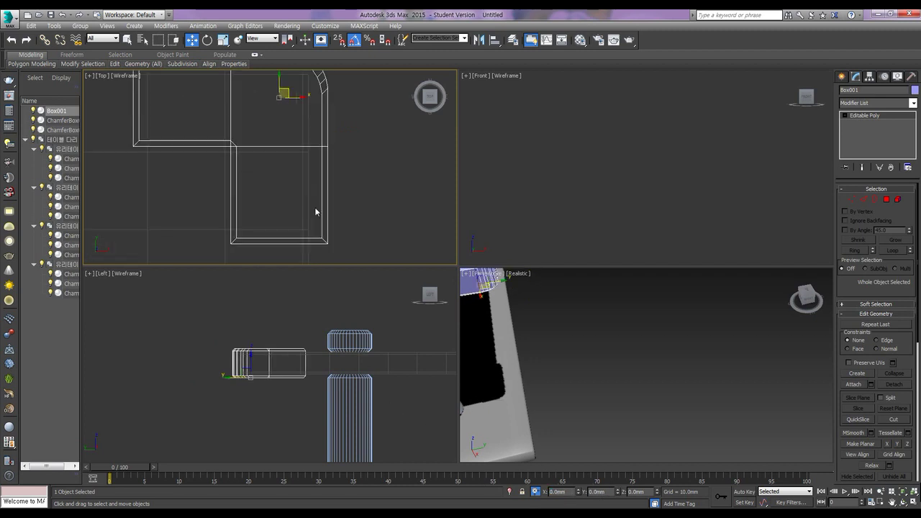
middle_click_drag(310, 138, 312, 212)
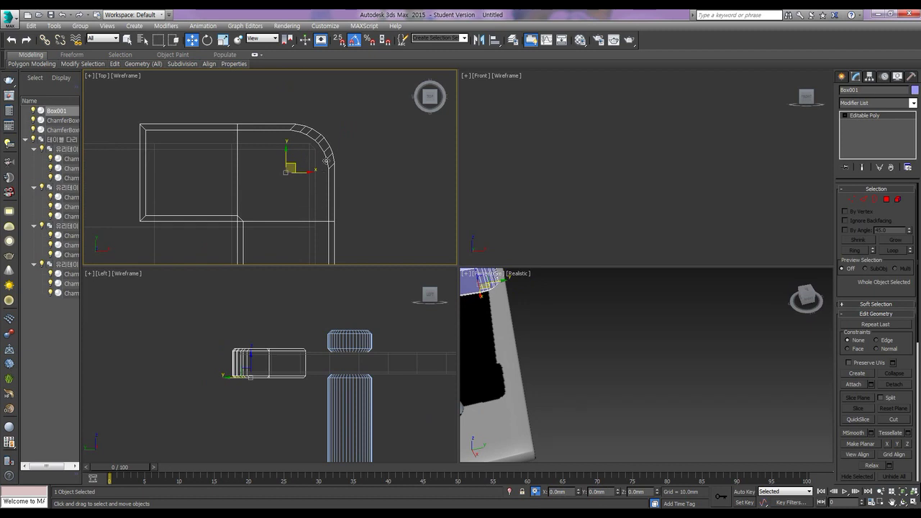
- Offset the corner cap by a further -5 mm in X and -5 mm in Y
left_click(563, 492)
type("-5")
key("Return")
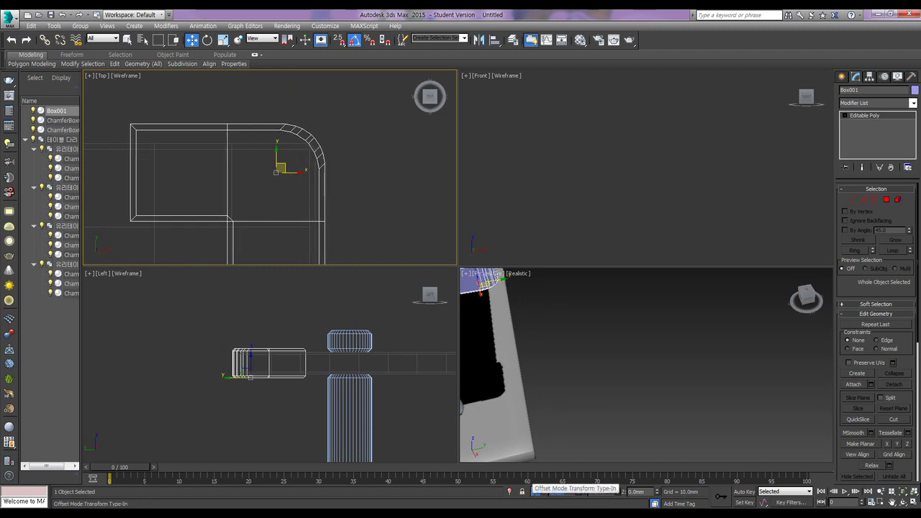
key("Tab")
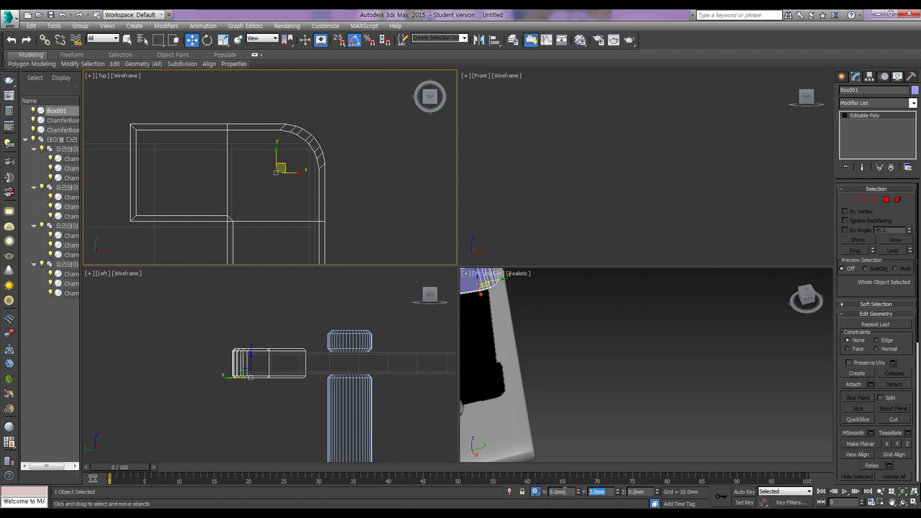
type("-5")
key("Return")
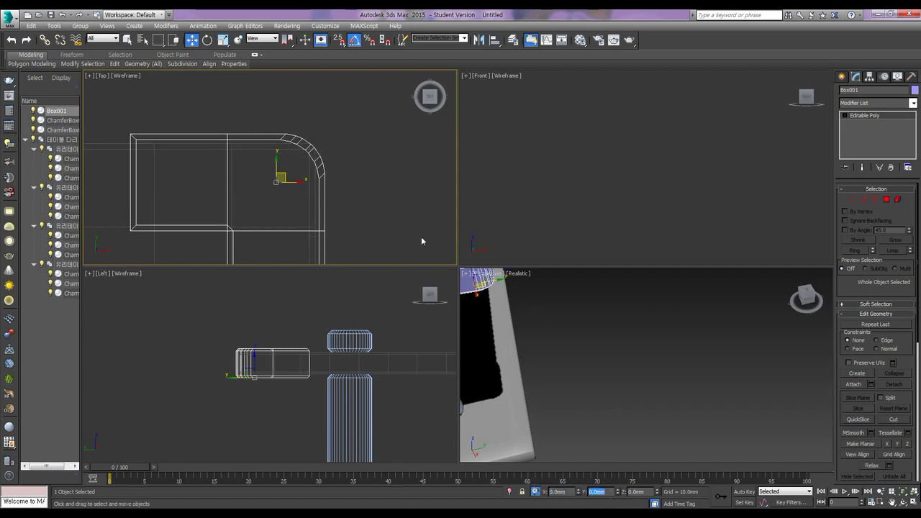
- Examine how the cap's rounded corner covers the glass tabletop's corner in the Top view
scroll(347, 191, "up", 8)
scroll(274, 211, "up", 5)
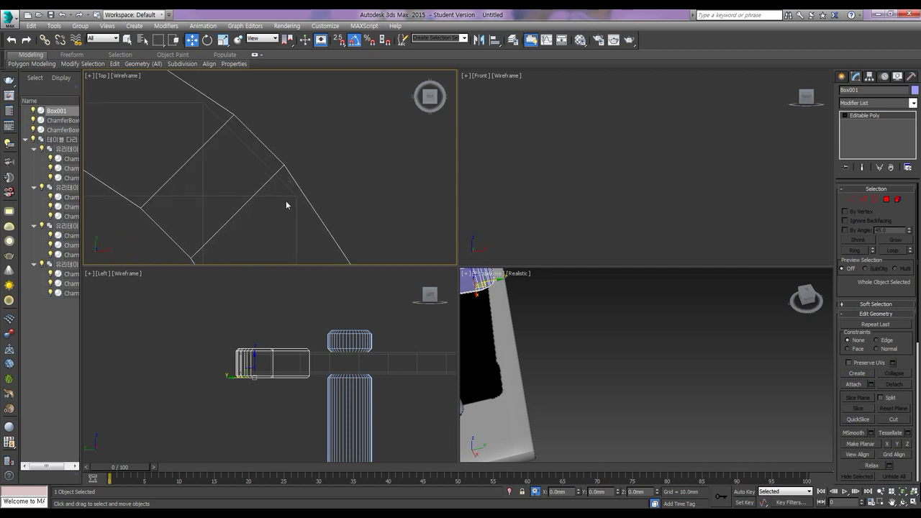
scroll(246, 170, "down", 10)
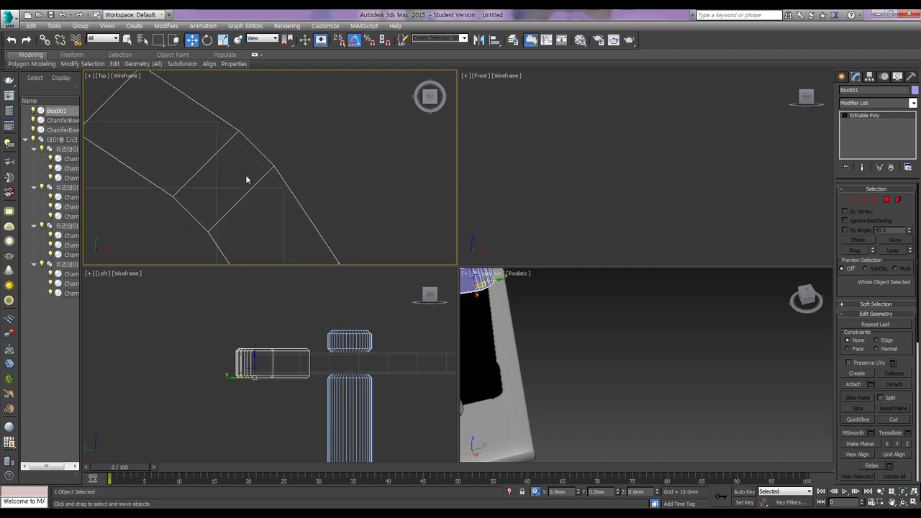
scroll(332, 156, "down", 3)
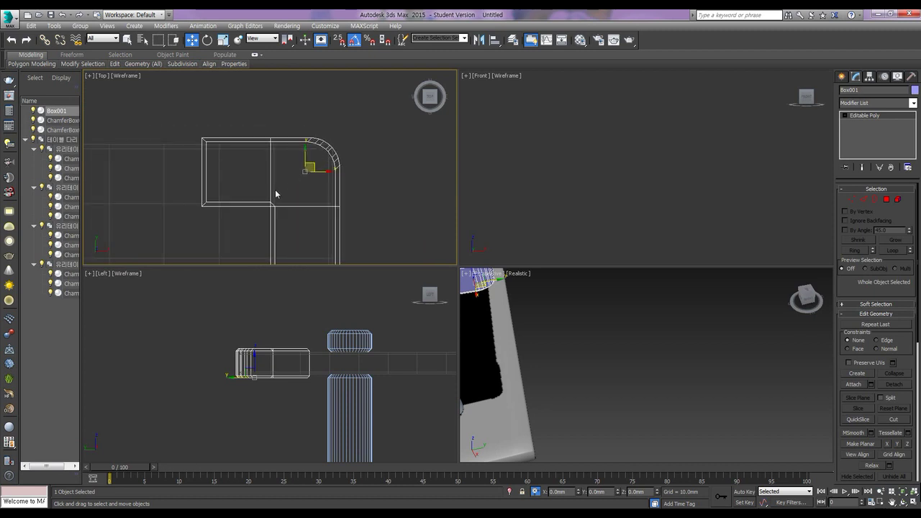
middle_click_drag(273, 193, 291, 173)
middle_click_drag(323, 219, 321, 180)
scroll(321, 179, "down", 4)
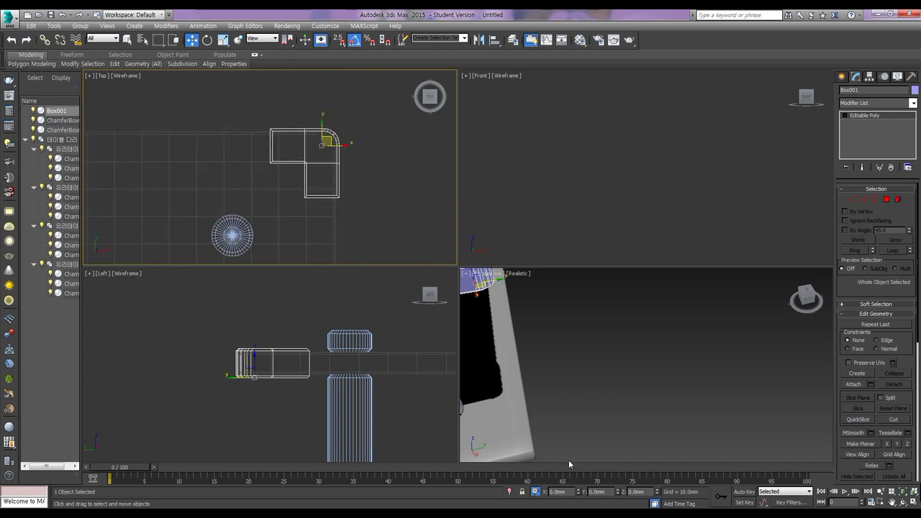
middle_click_drag(347, 199, 373, 145)
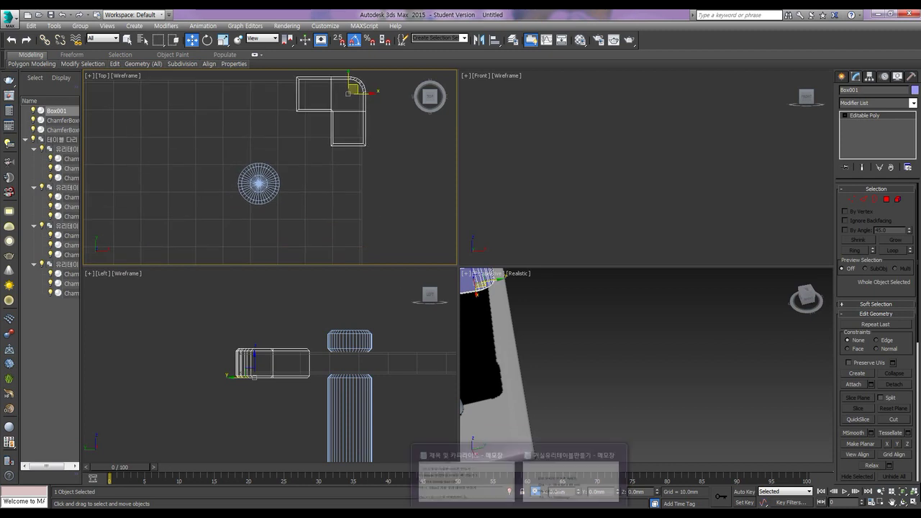
- Switch to the Notepad notes and add the line "x축 -45mm , y축 -45mm 이동" below "Champer 3mm"
left_click(463, 475)
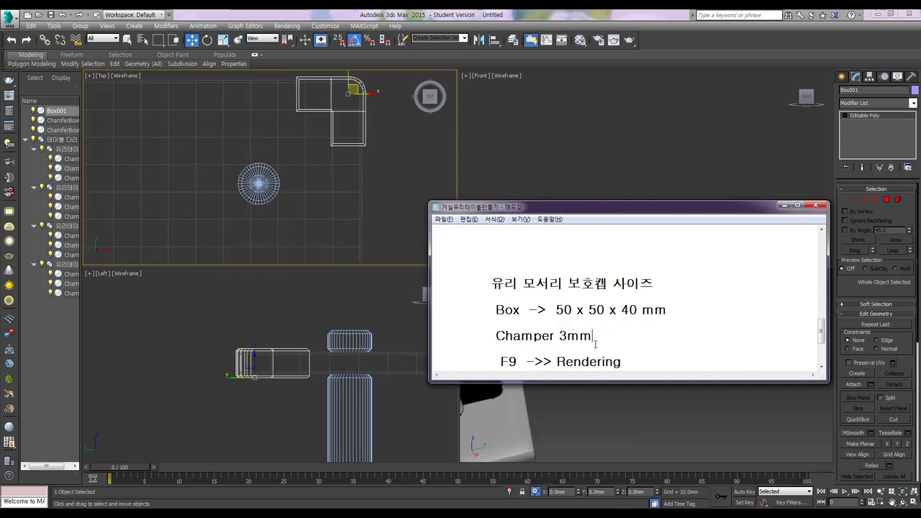
key("Return")
key("Return")
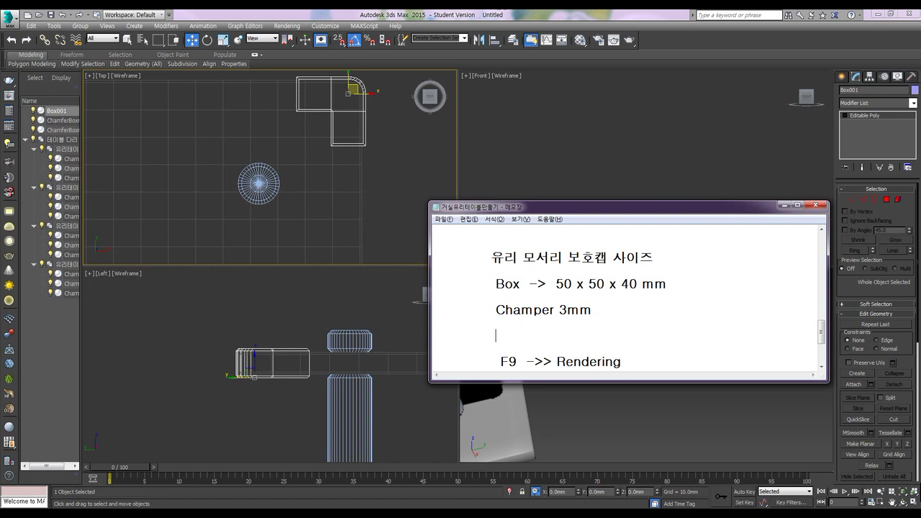
type("x")
type("축 ")
type("-45mm")
type(" ,  y")
type("축")
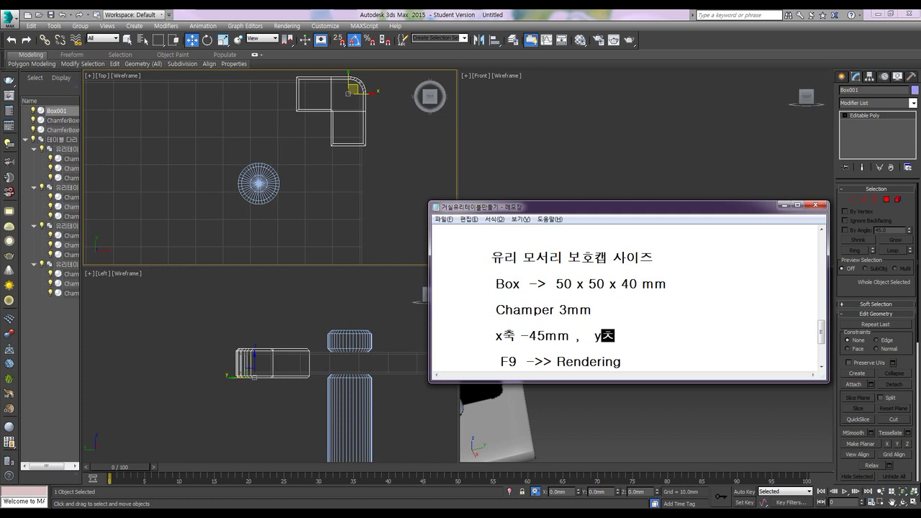
type(" -45mm")
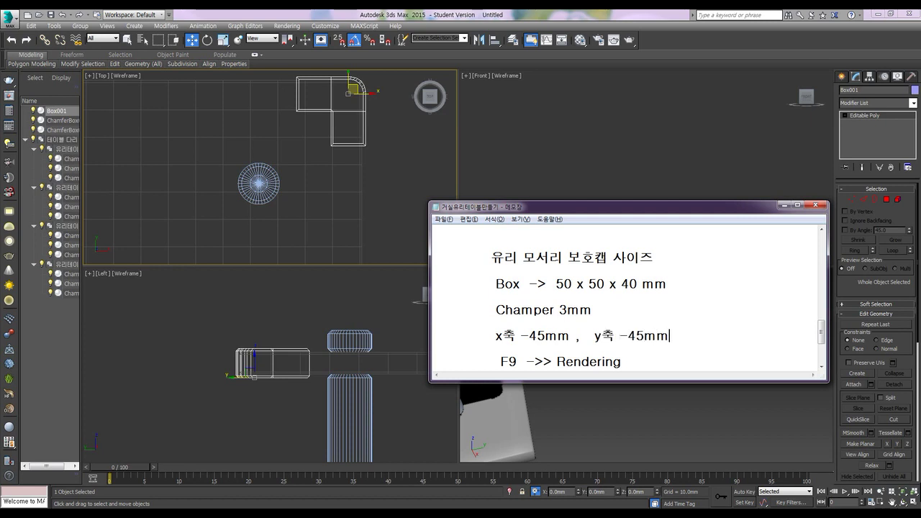
type(" 이동")
key("shift+Home")
key("End")
key("ctrl+z")
key("alt+Tab")
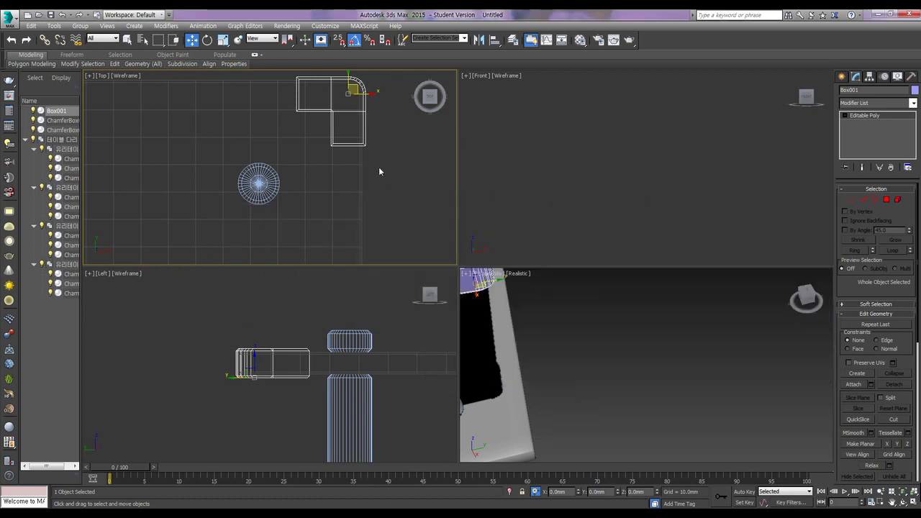
- Mirror the corner cap along the X axis as an instance in the Top view
scroll(396, 183, "down", 8)
middle_click_drag(396, 182, 394, 132)
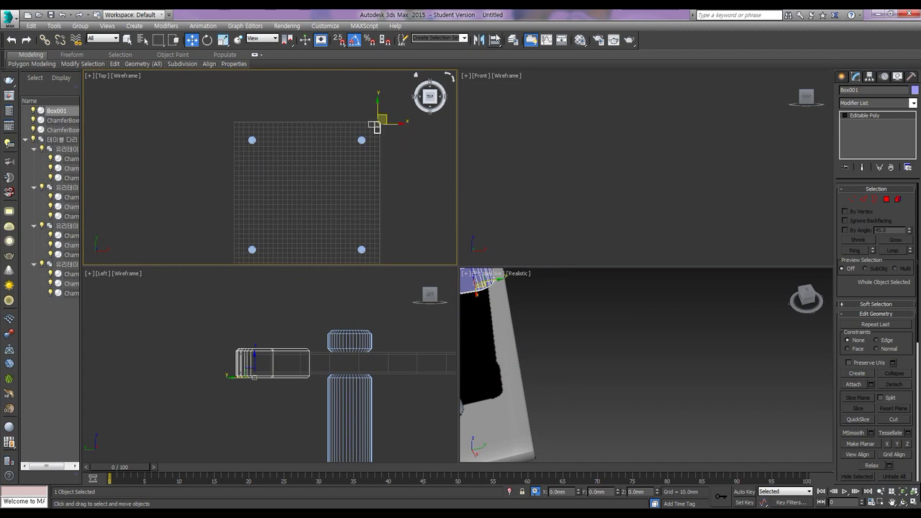
left_click(479, 39)
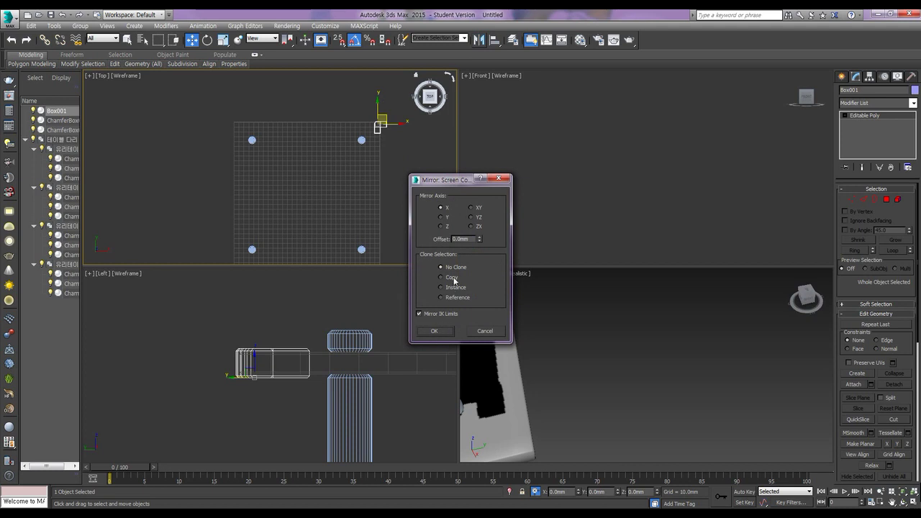
left_click(453, 281)
left_click(439, 287)
left_click(440, 330)
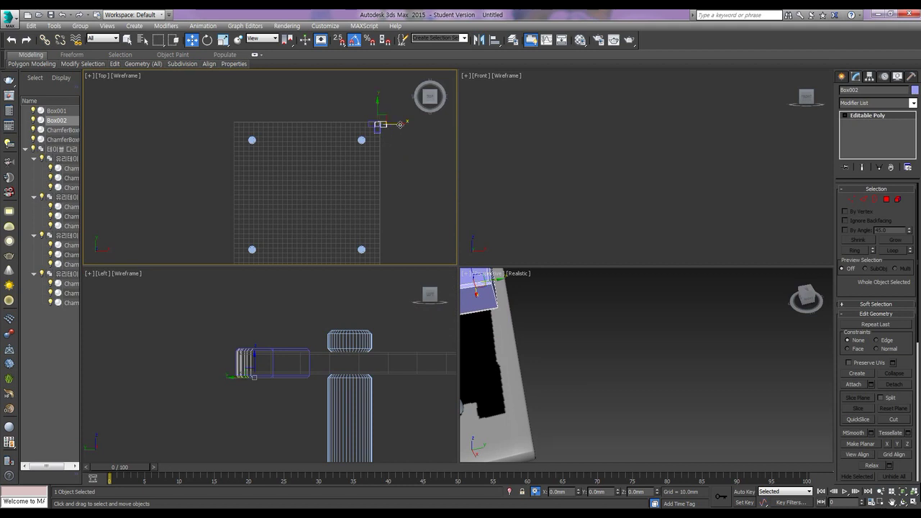
- Align the mirrored cap's center with the glass tabletop's minimum in X position only
key("alt+a")
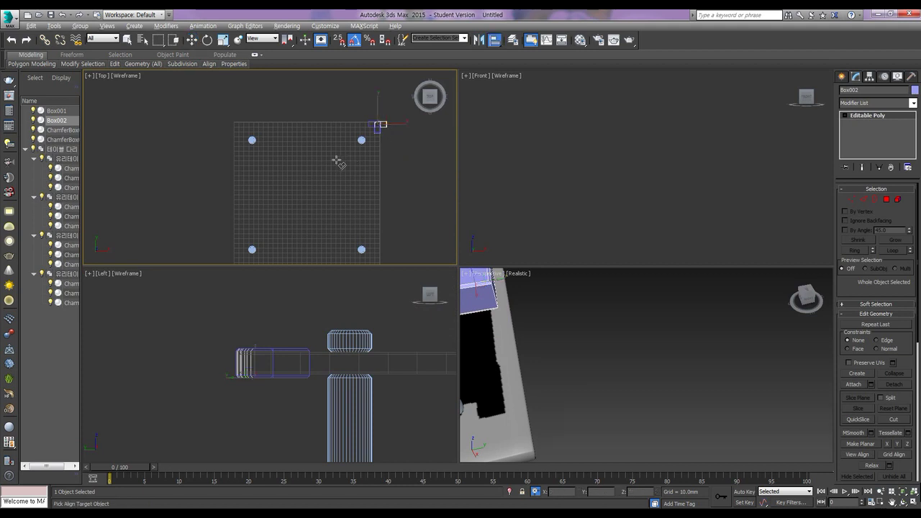
left_click(331, 153)
left_click(433, 203)
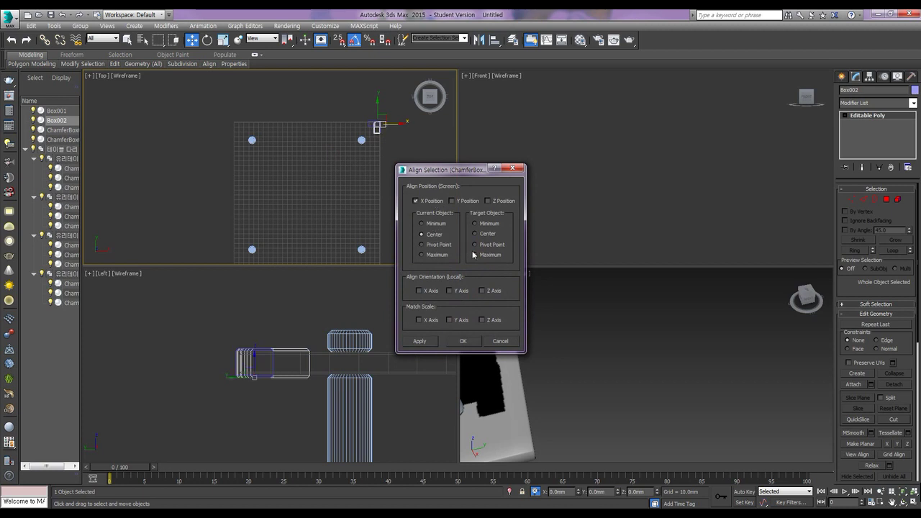
left_click(476, 224)
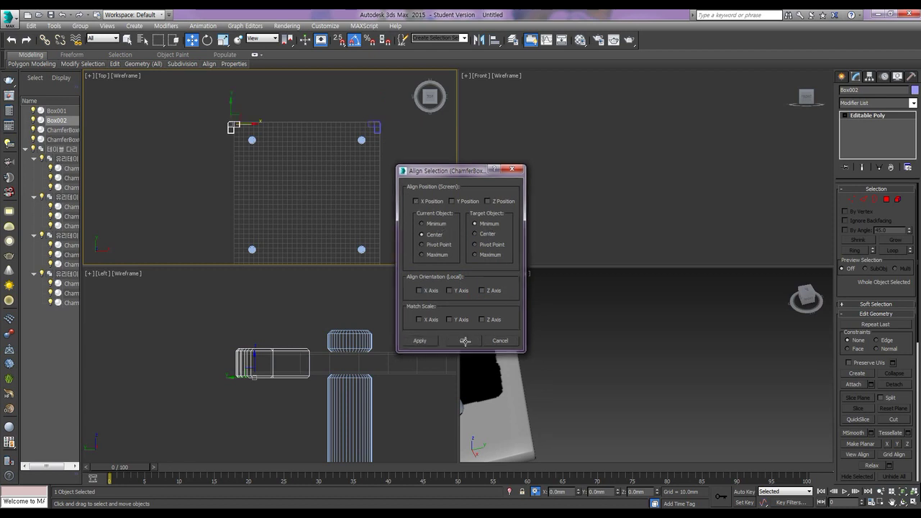
left_click(463, 341)
- Offset the mirrored cap by 45 mm in X so it overlaps the tabletop's corner
scroll(235, 130, "up", 10)
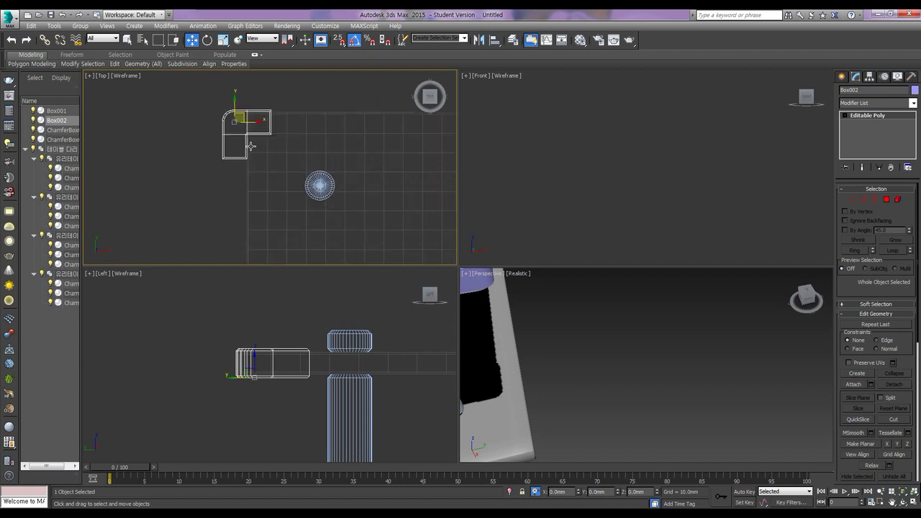
middle_click_drag(251, 144, 255, 203)
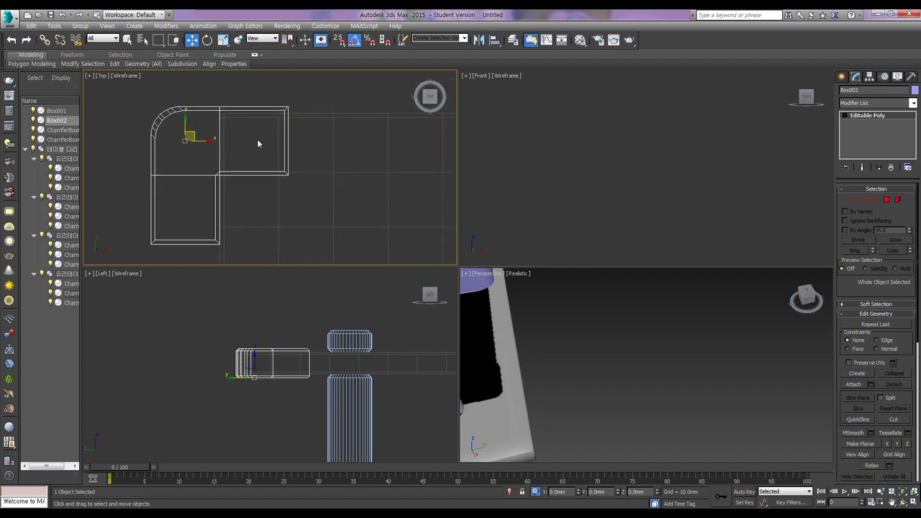
left_click(611, 493)
key("shift+Tab")
type("45")
key("Return")
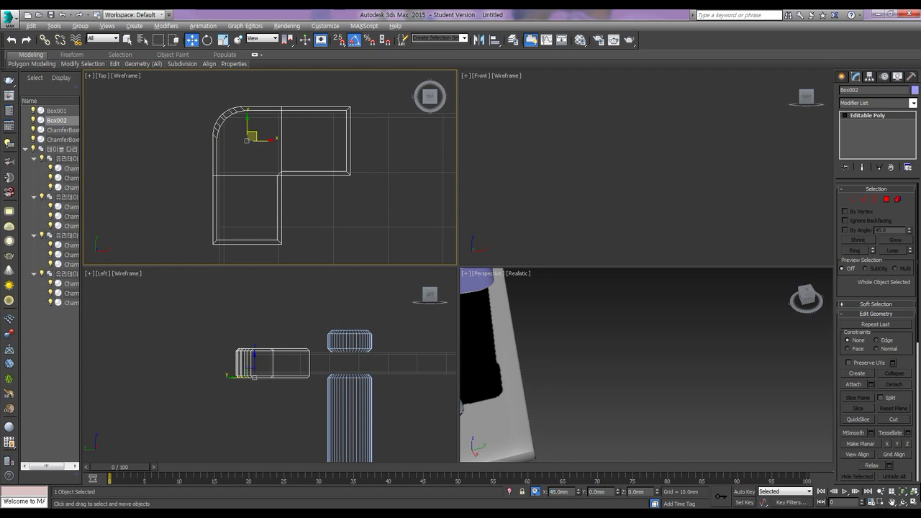
- Change the X-axis value in the Notepad movement note to 45mm and highlight it
key("alt+Tab")
left_click_drag(571, 336, 524, 342)
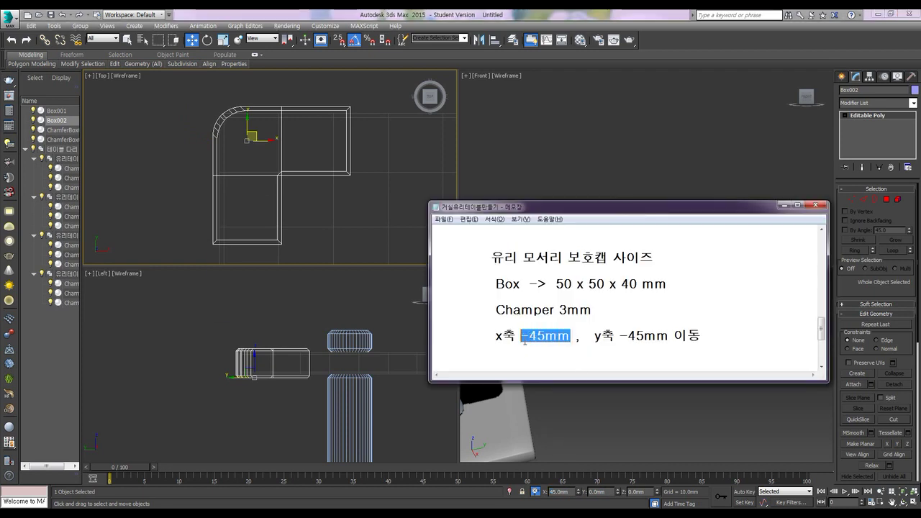
left_click(529, 336)
key("BackSpace")
left_click_drag(522, 336, 562, 337)
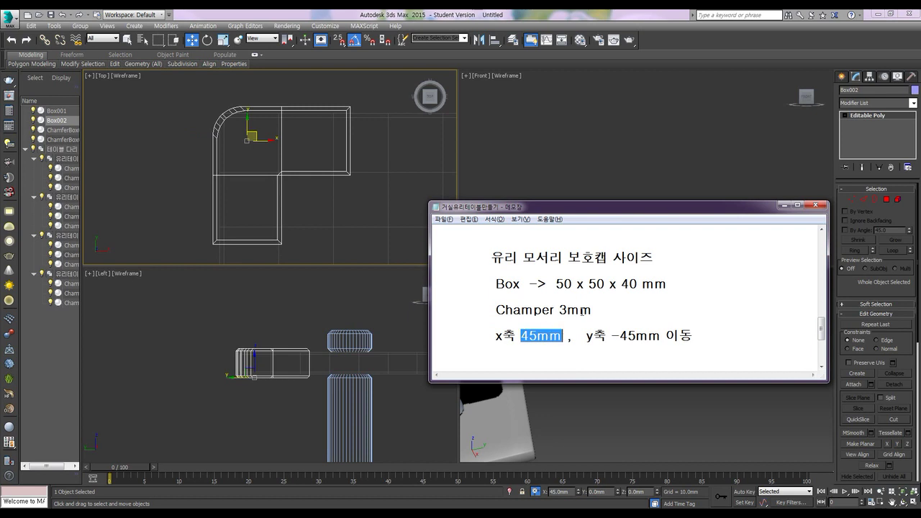
key("alt+Tab")
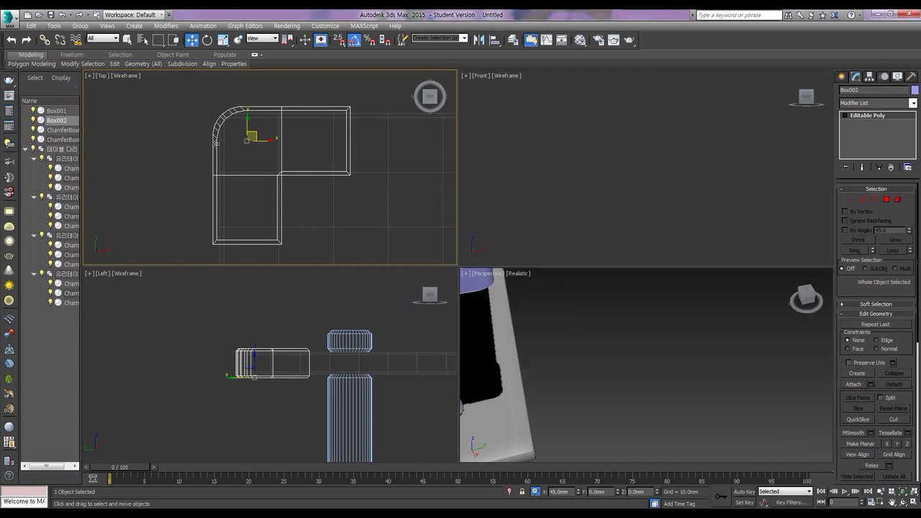
- Select both corner caps and mirror them along the Y axis as instances in the Top view
middle_click_drag(316, 186, 254, 144)
scroll(255, 144, "up", 5)
middle_click_drag(331, 156, 213, 157)
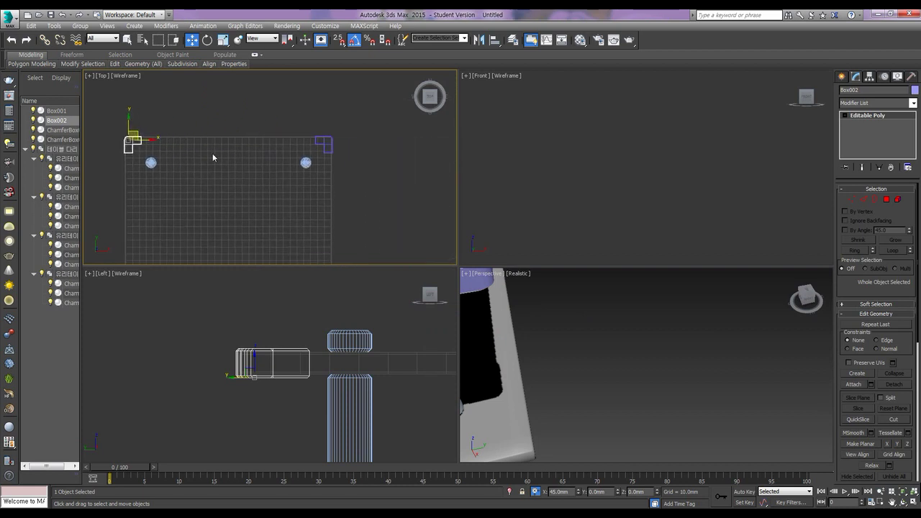
left_click(328, 143, "ctrl")
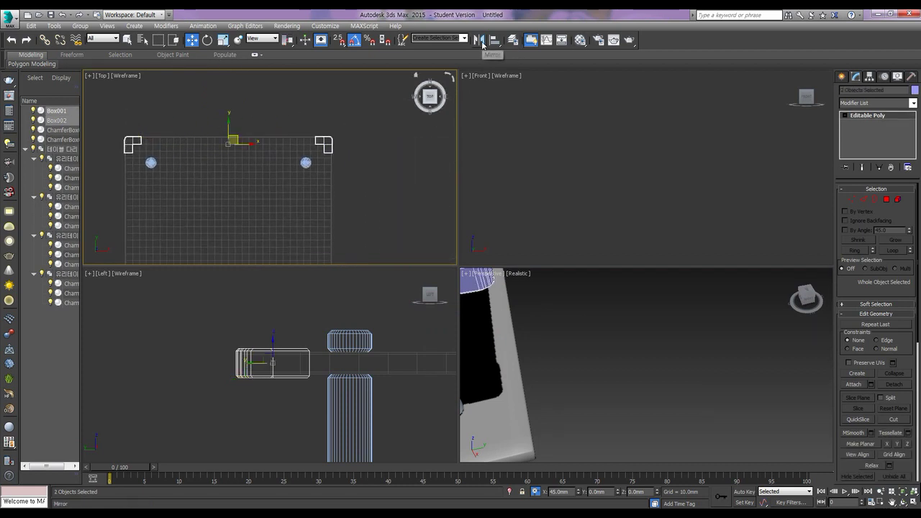
left_click(479, 39)
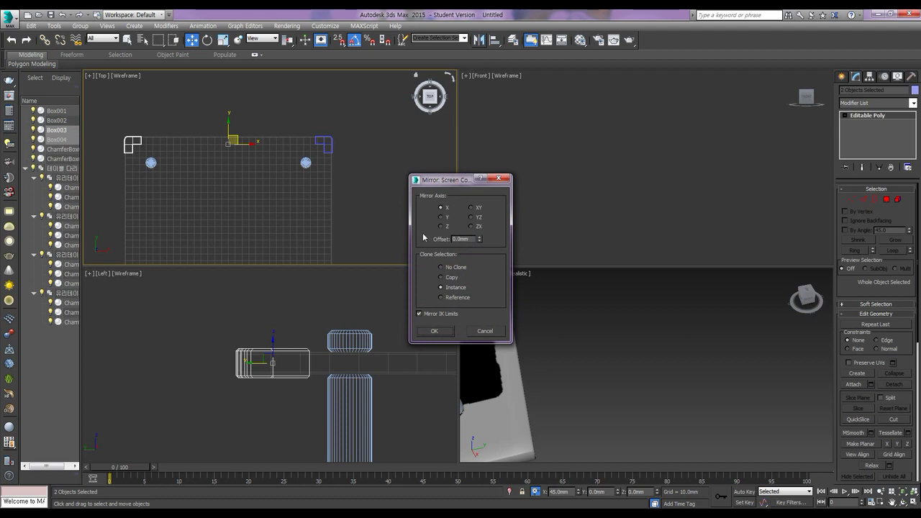
left_click(444, 217)
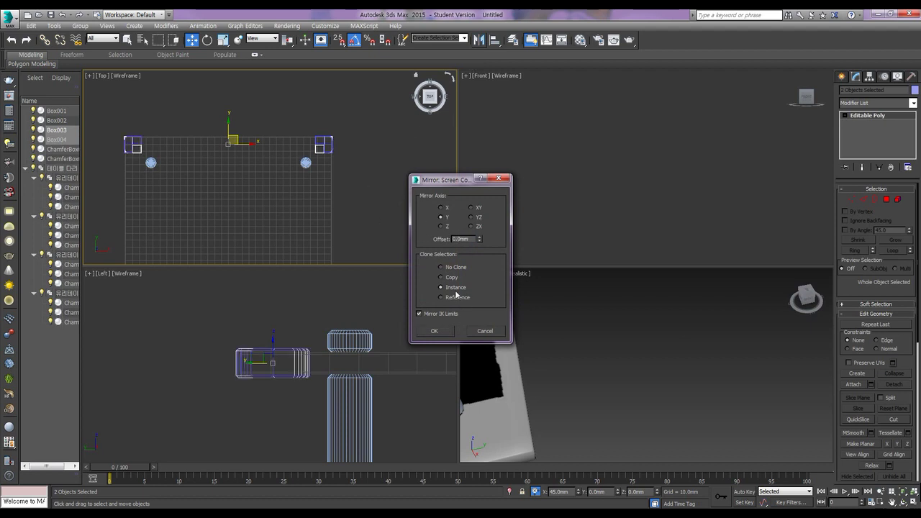
left_click(436, 330)
- Align the center of the two mirrored caps with the glass tabletop's minimum in Y position only
middle_click_drag(315, 194, 355, 178)
scroll(360, 158, "down", 3)
scroll(356, 173, "up", 2)
key("alt+a")
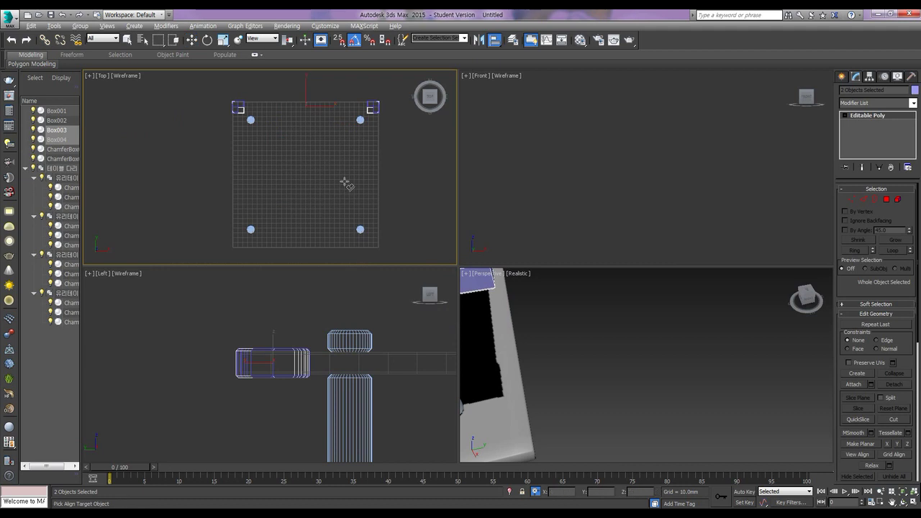
left_click(339, 182)
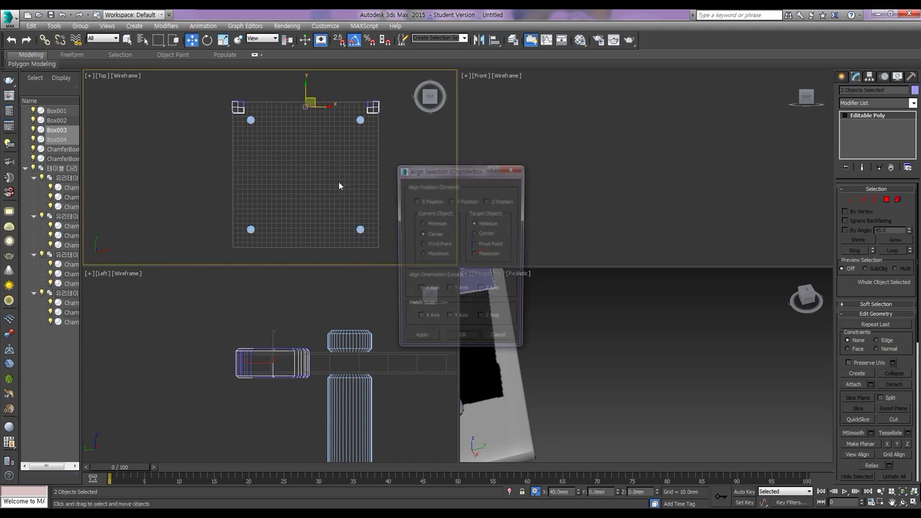
left_click(451, 202)
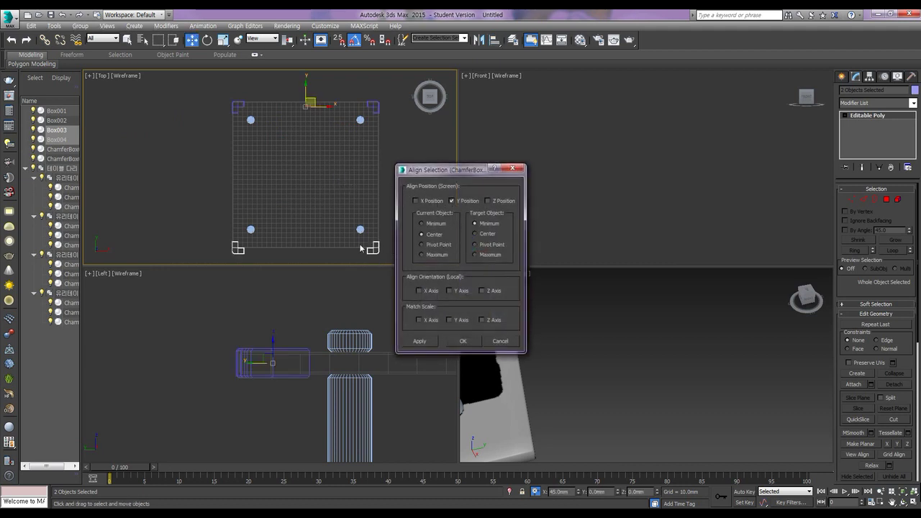
left_click(461, 341)
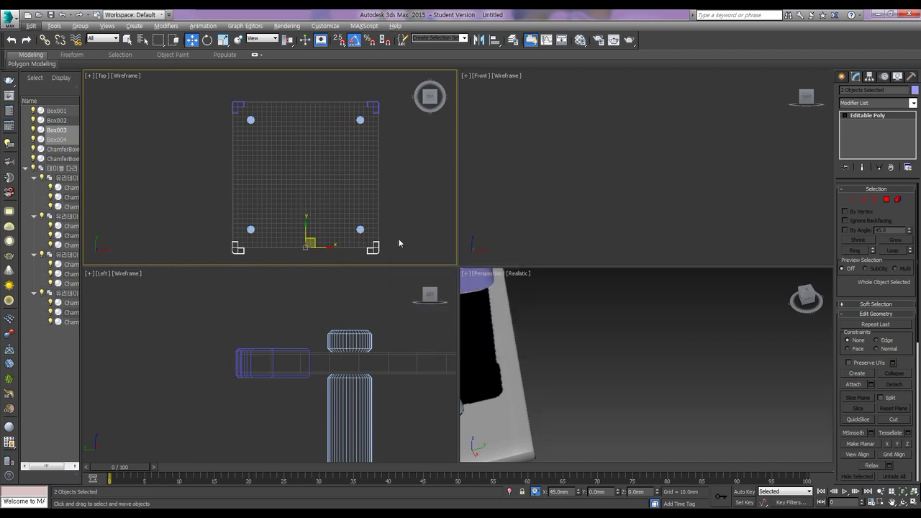
- Change the Y-axis value in the Notepad movement note to 45mm and highlight "y축 45mm"
key("alt+Tab")
left_click_drag(622, 335, 612, 336)
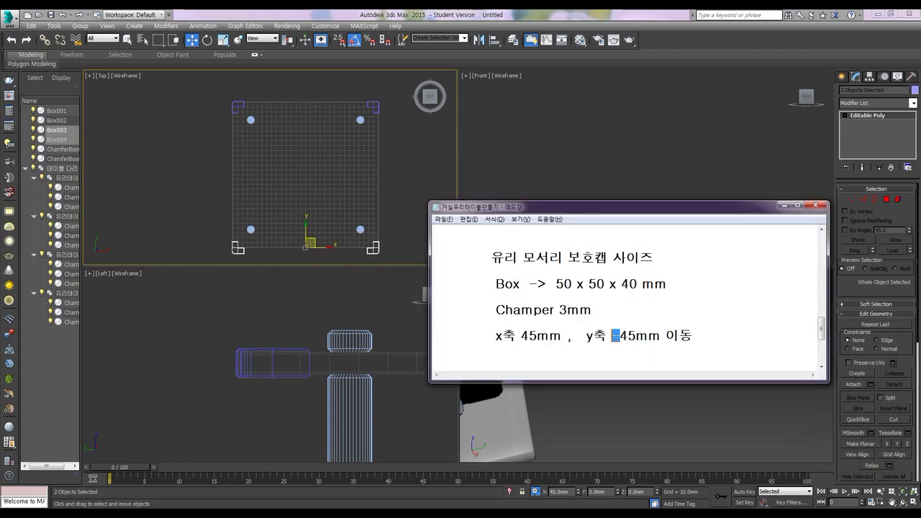
key("Delete")
key("Left")
key("Left")
key("shift+Left")
key("shift+Right")
key("shift+Right")
key("shift+Right")
key("shift+Right")
key("shift+Right")
key("shift+Right")
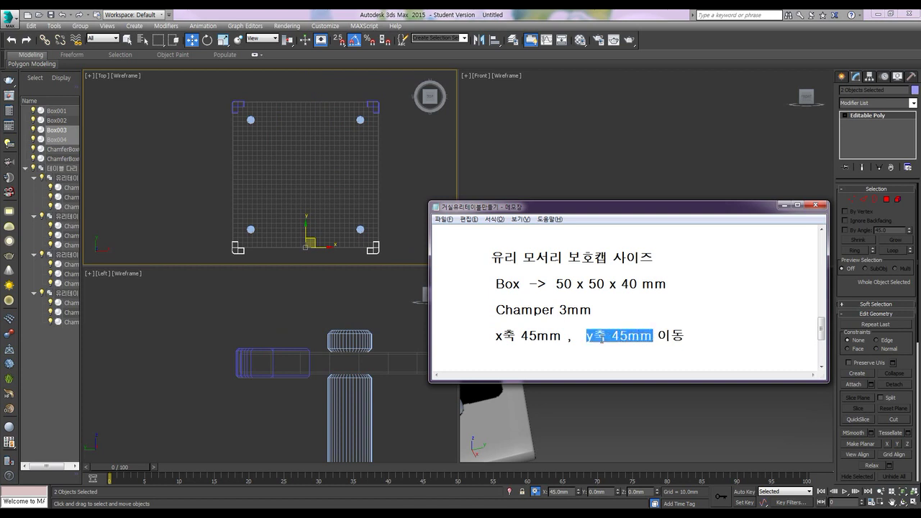
- Switch to 3ds Max and offset the two selected front-edge caps 45 mm along Y
key("alt+Tab")
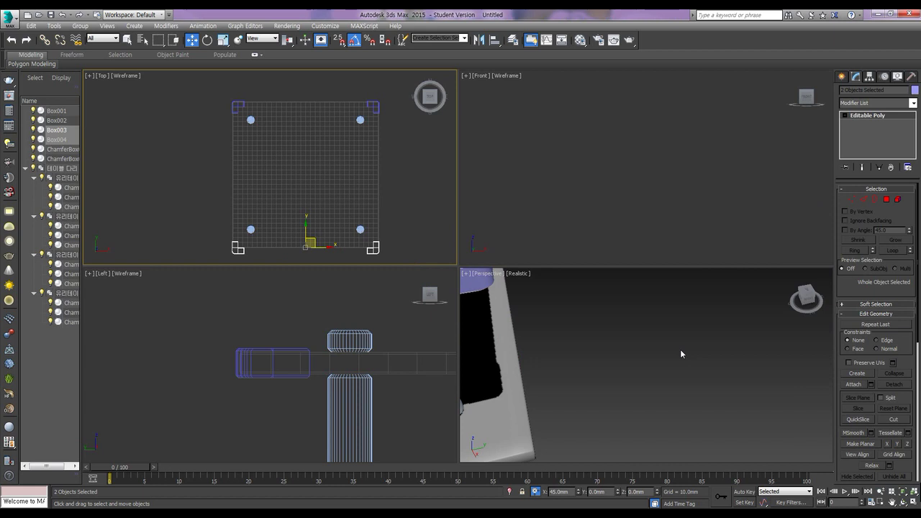
double_click(598, 491)
type("45")
key("Return")
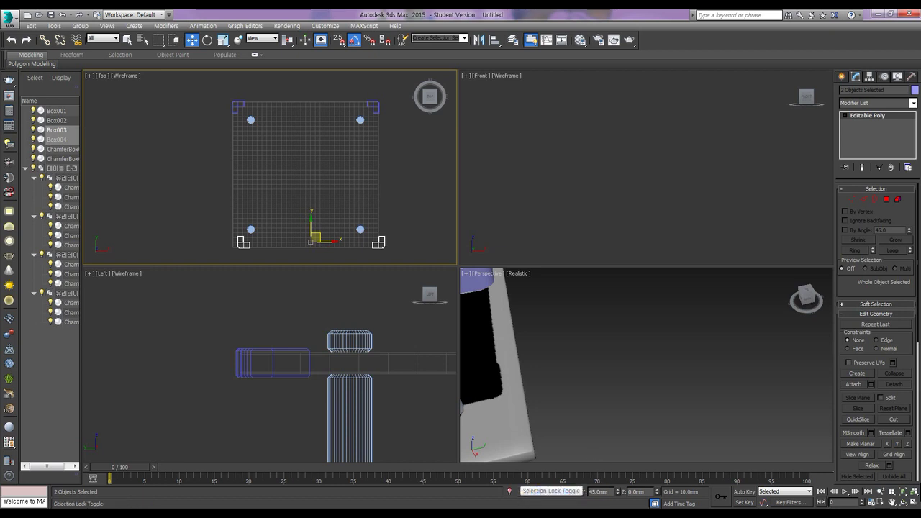
- Correct the selected caps' position with offsets of -45 mm along X and -45 mm along Y
left_click(611, 491)
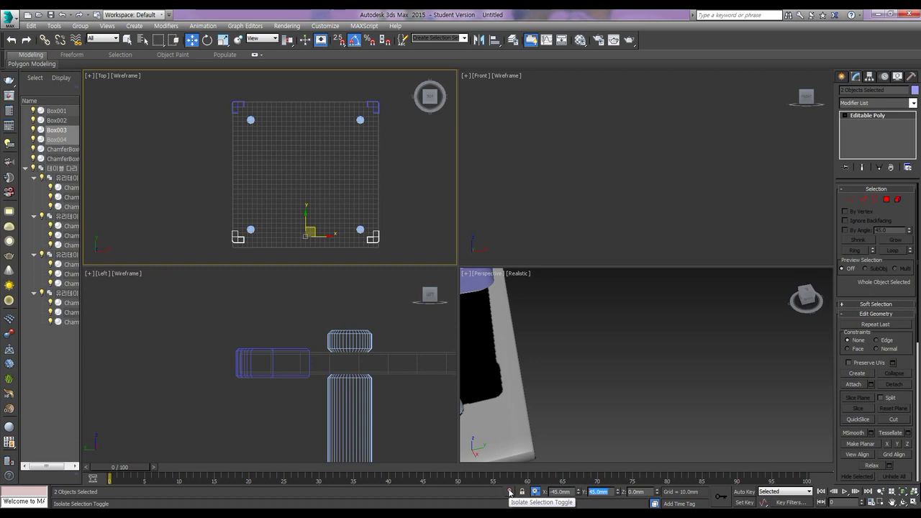
key("BackSpace")
type("-45")
key("Return")
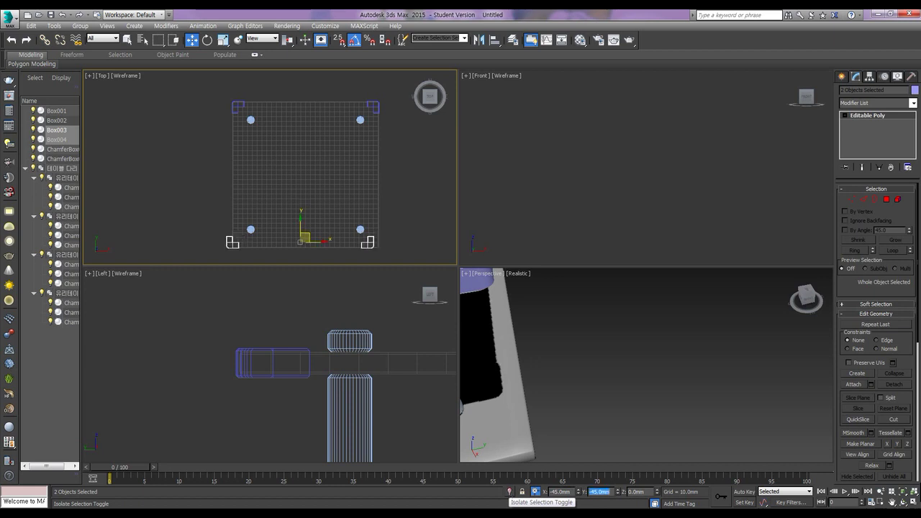
- Reselect the two front-edge corner caps in the Top view and switch the transform entry out of offset mode
left_click(569, 492)
left_click(316, 242)
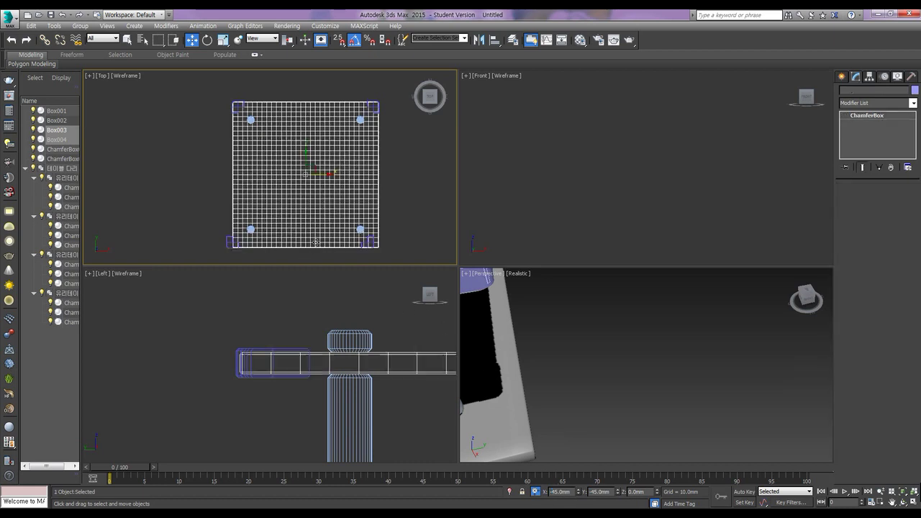
left_click(370, 244)
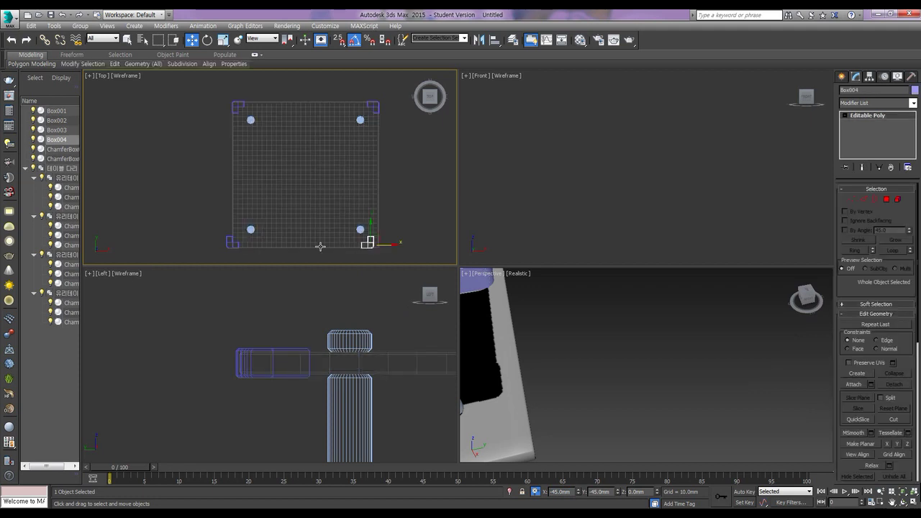
left_click(236, 245, "ctrl")
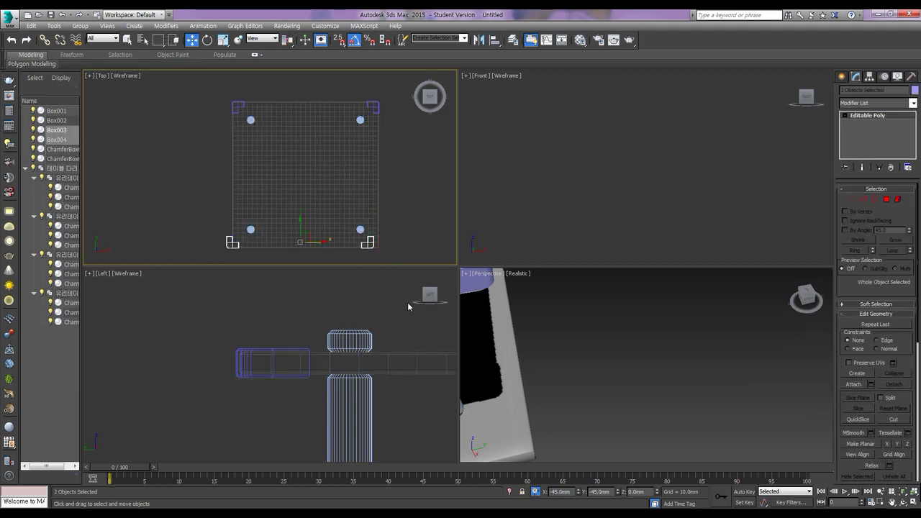
left_click(535, 492)
left_click(535, 491)
key("alt+a")
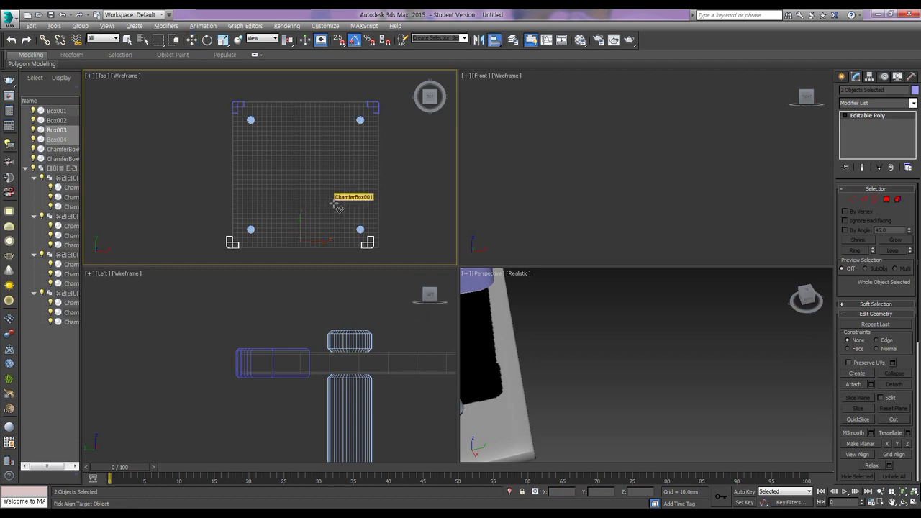
left_click(335, 206)
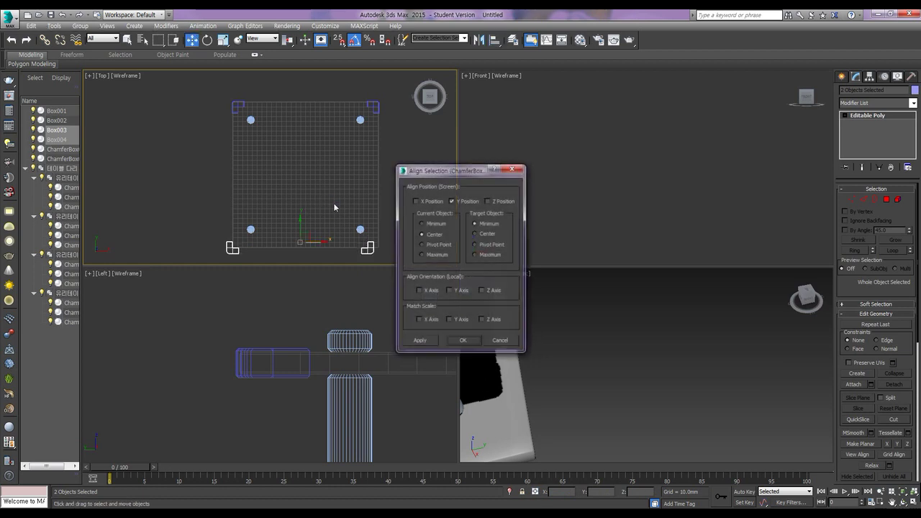
left_click(483, 236)
left_click(432, 203)
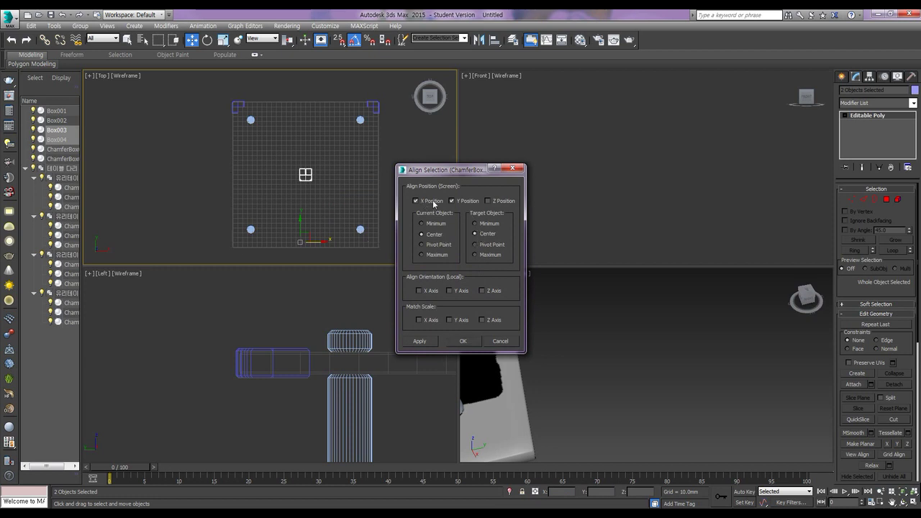
left_click(513, 169)
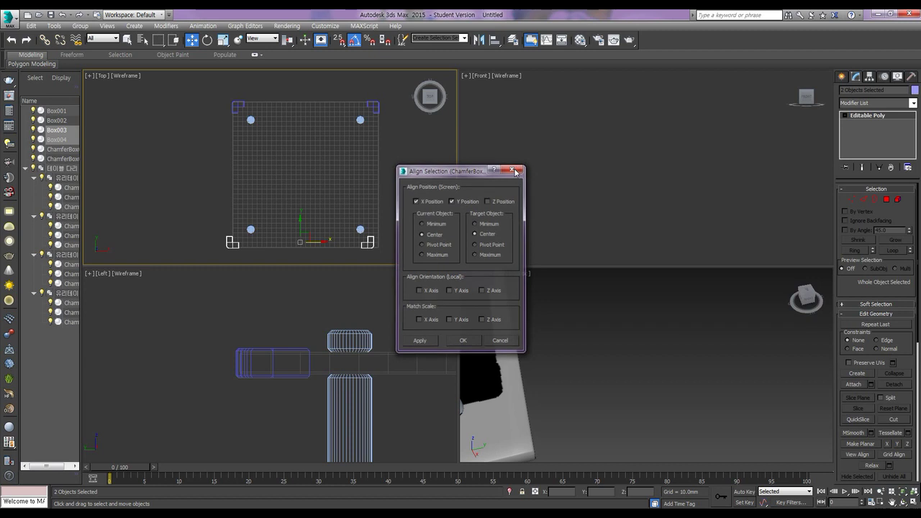
- Return the transform entry to offset mode and shift the two front-edge caps 45 mm along X
left_click(535, 492)
left_click(558, 491)
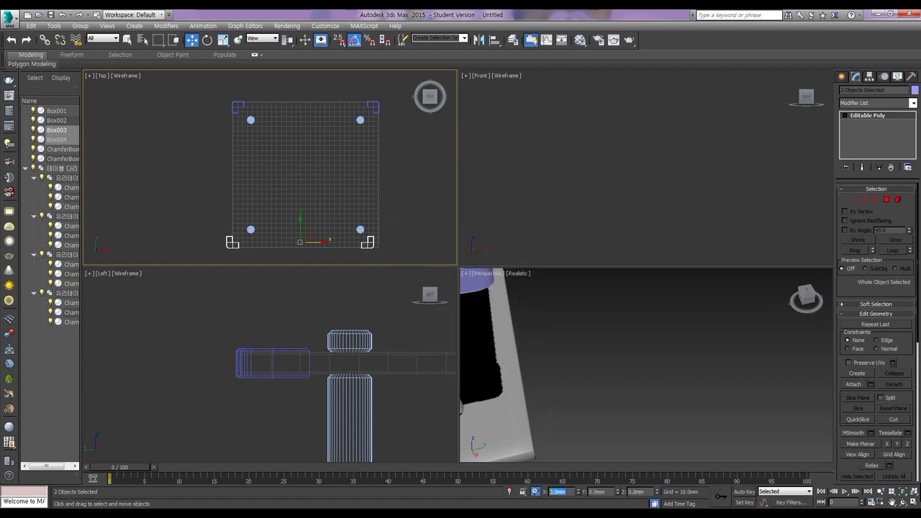
type("45")
key("Return")
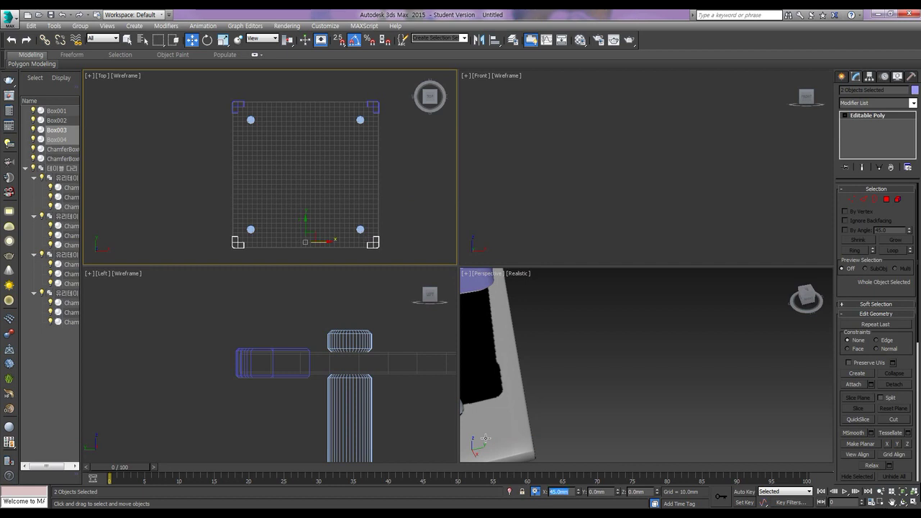
scroll(376, 243, "up", 5)
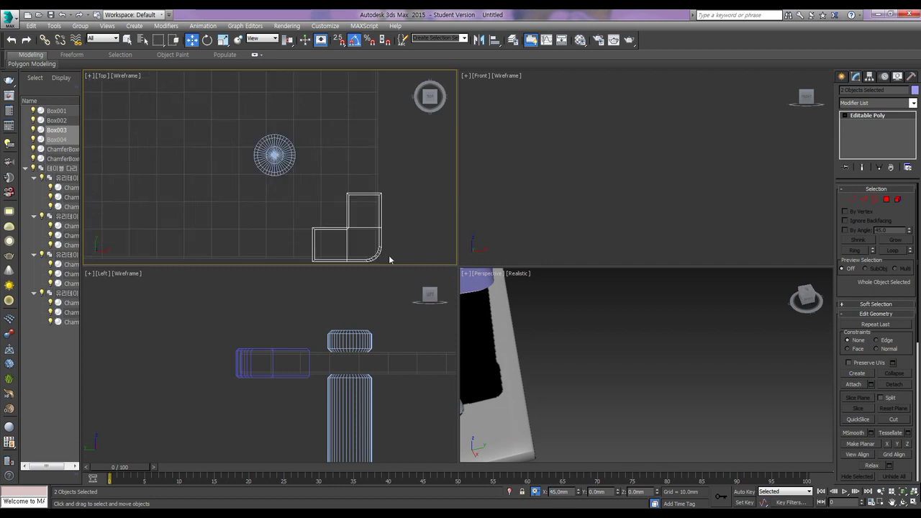
scroll(382, 248, "up", 4)
middle_click_drag(376, 240, 391, 136)
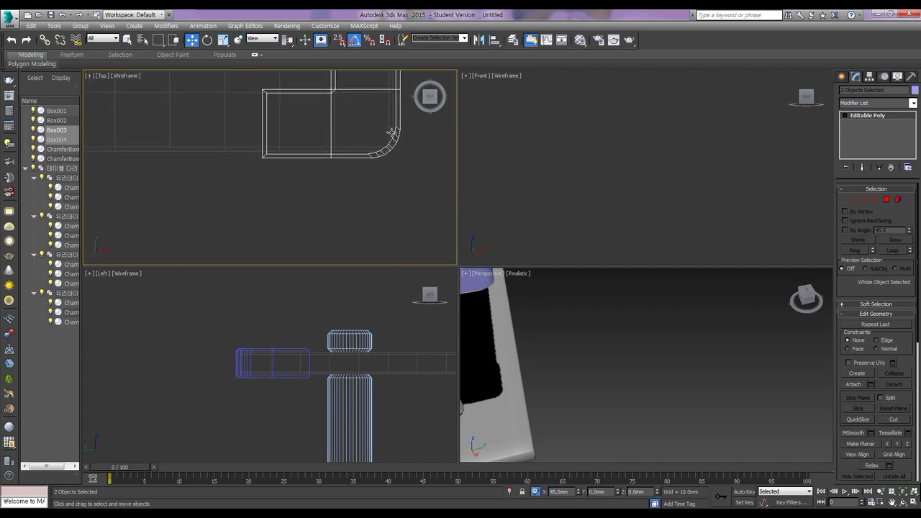
scroll(310, 153, "down", 8)
middle_click_drag(333, 148, 374, 191)
left_click(399, 188)
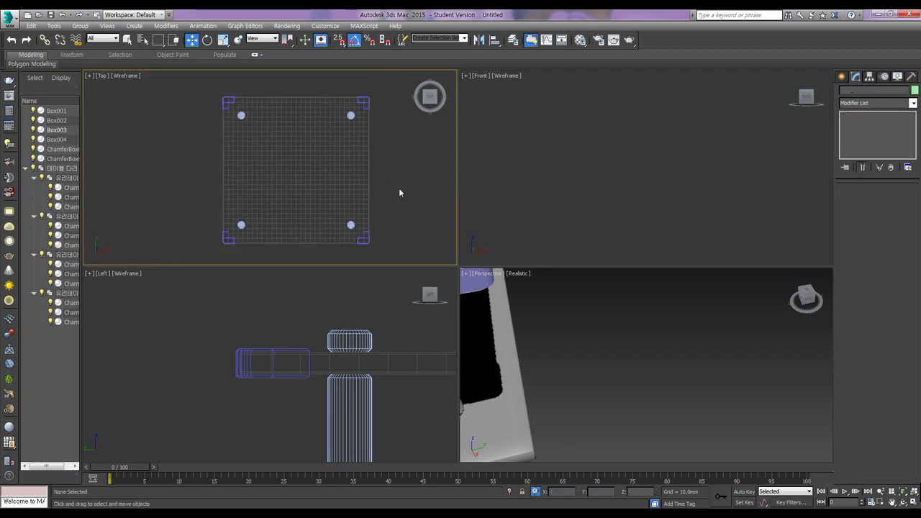
- Select all four corner caps of the tabletop and group them under the name 모서리 보호캡
left_click(365, 238)
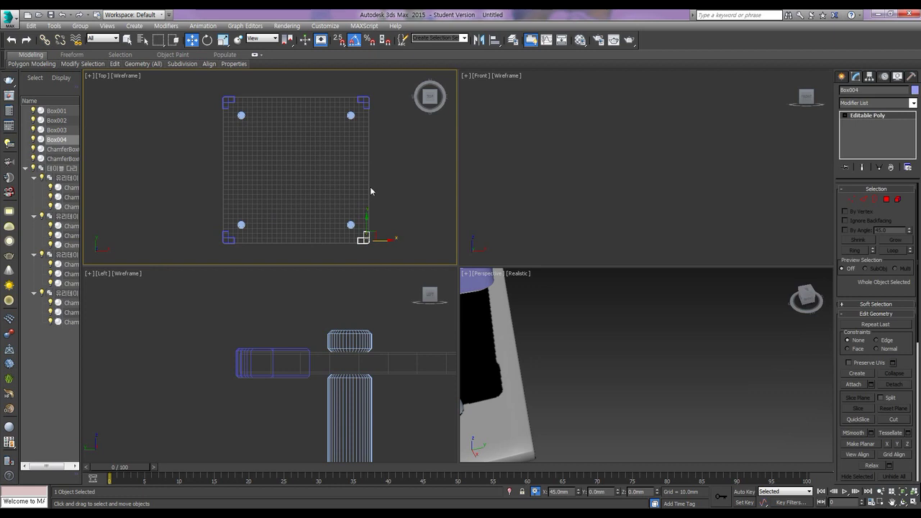
left_click(360, 103, "ctrl")
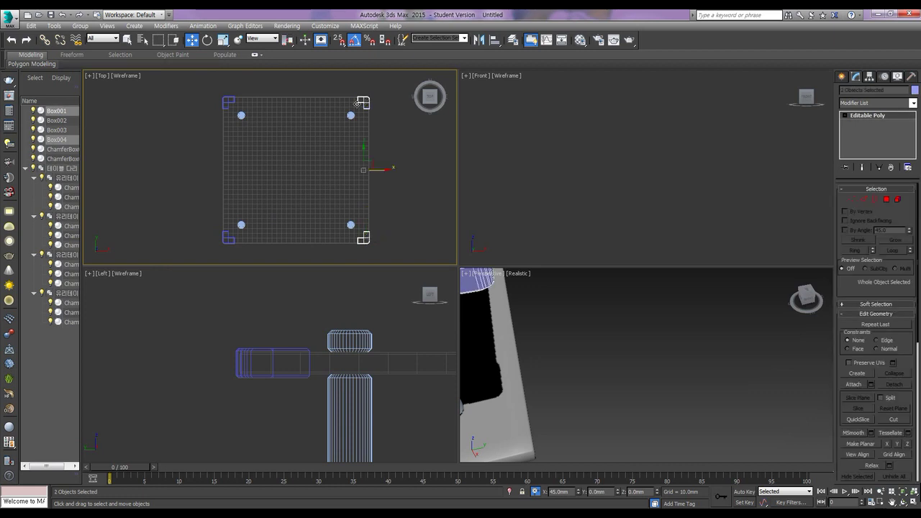
left_click(227, 101, "ctrl")
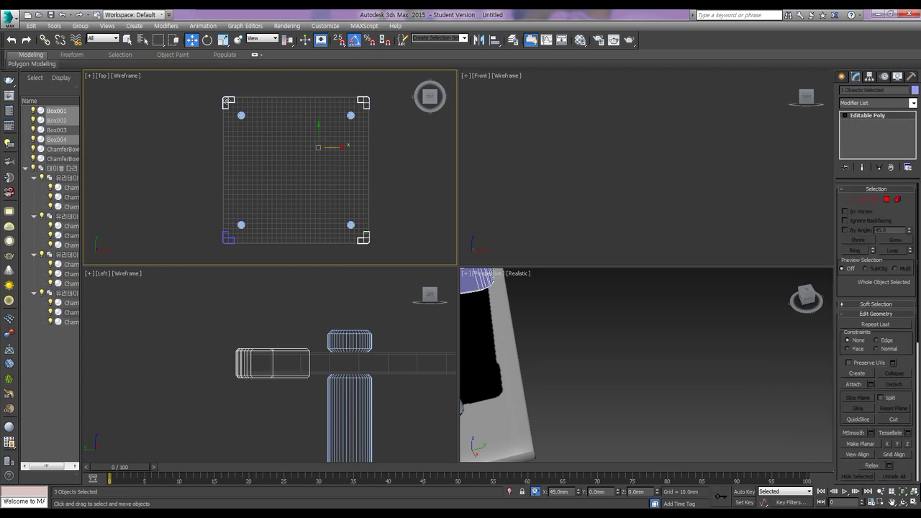
left_click(229, 237, "ctrl")
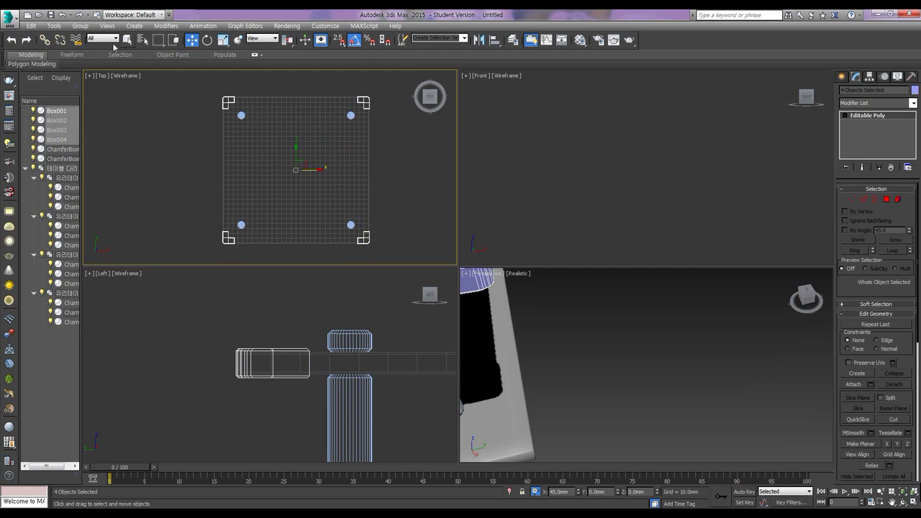
left_click(80, 26)
left_click(94, 35)
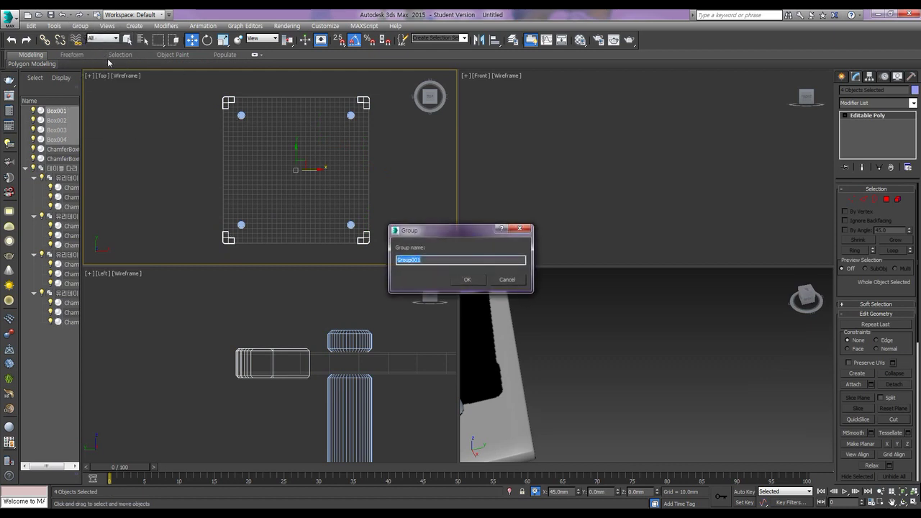
type("ahtjfl")
key("ctrl+a")
type("모서리 보호캡")
key("Return")
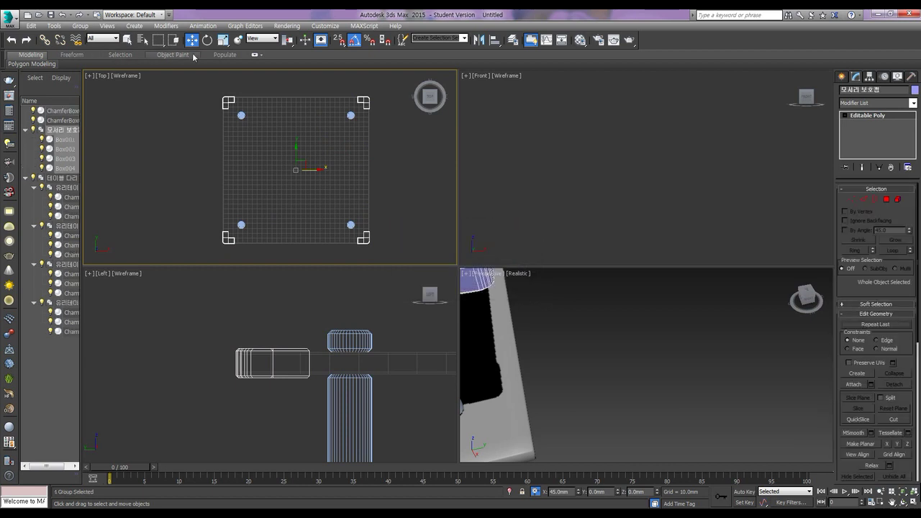
- Clone the cap group as one instance down to the lower glass shelf in the Left view
scroll(383, 368, "down", 6)
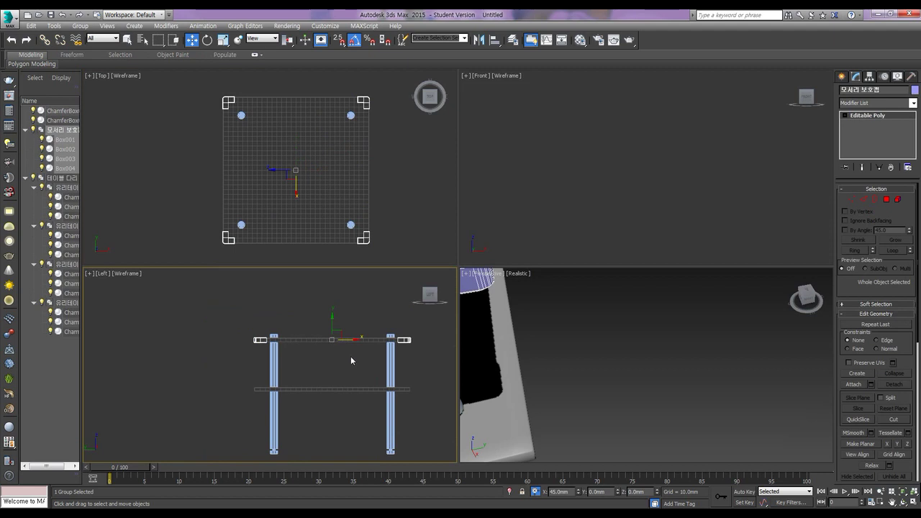
middle_click_drag(352, 362, 338, 363)
left_click_drag(317, 320, 317, 368, "shift")
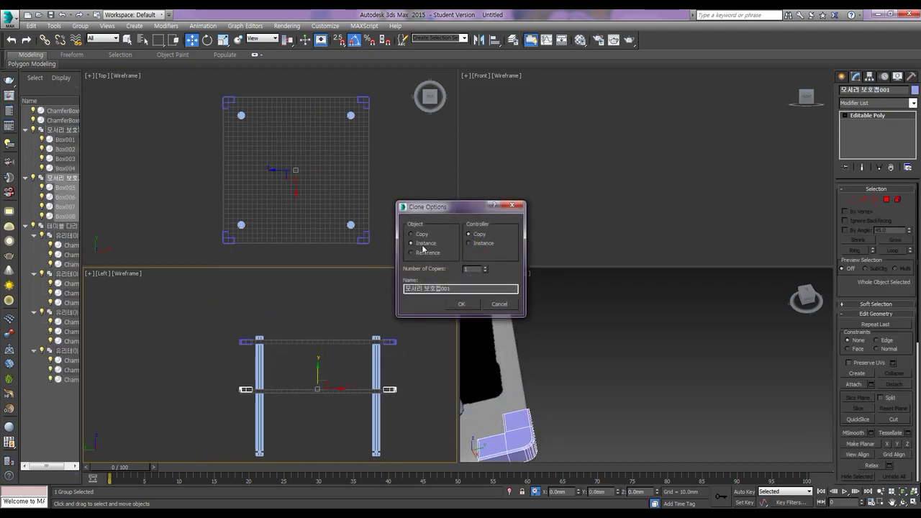
left_click(462, 304)
- Align the cloned cap group's center with the lower glass shelf's center in Y position only
middle_click_drag(321, 404, 324, 380)
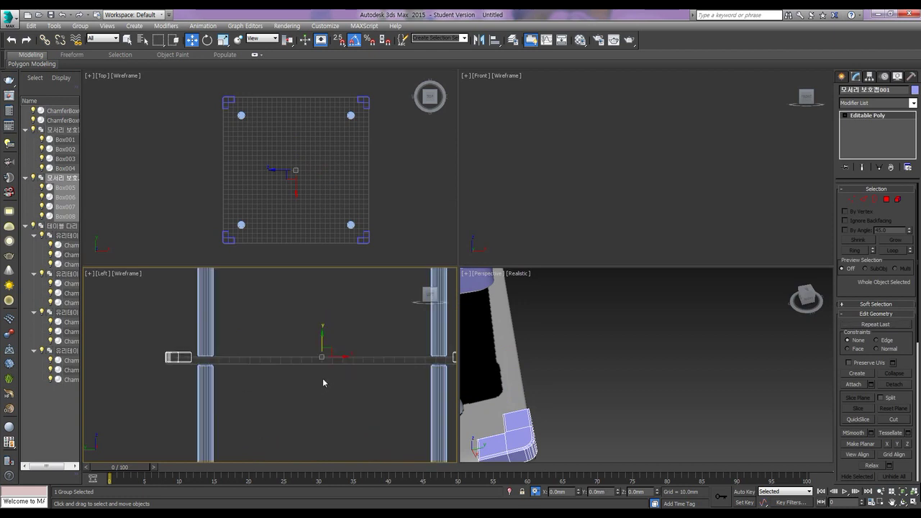
scroll(324, 380, "up", 5)
key("alt+a")
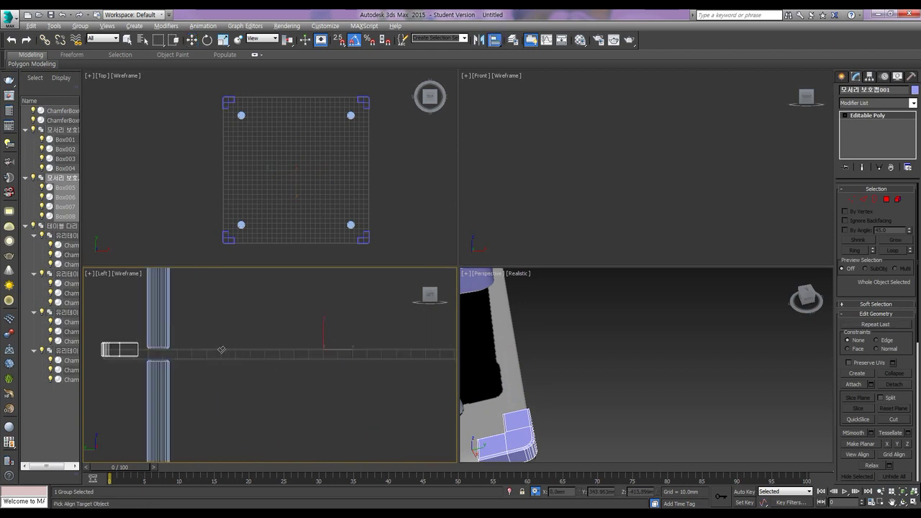
left_click(220, 352)
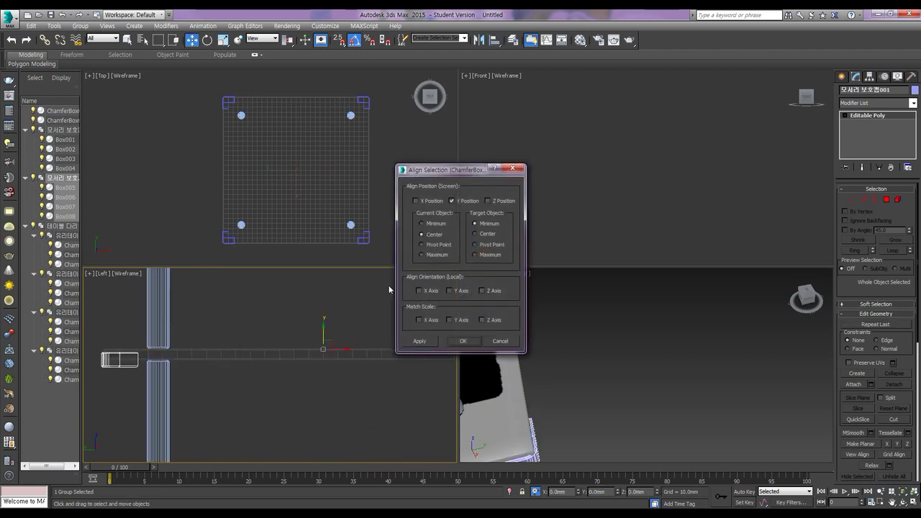
left_click(475, 234)
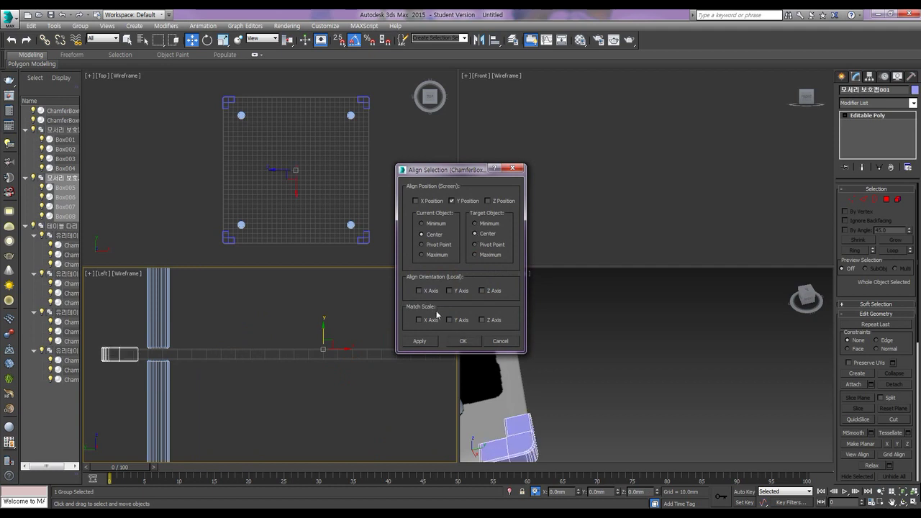
left_click(419, 340)
left_click(463, 340)
- Select both the upper and lower cap groups and combine them into a group named 모서리
scroll(253, 370, "up", 5)
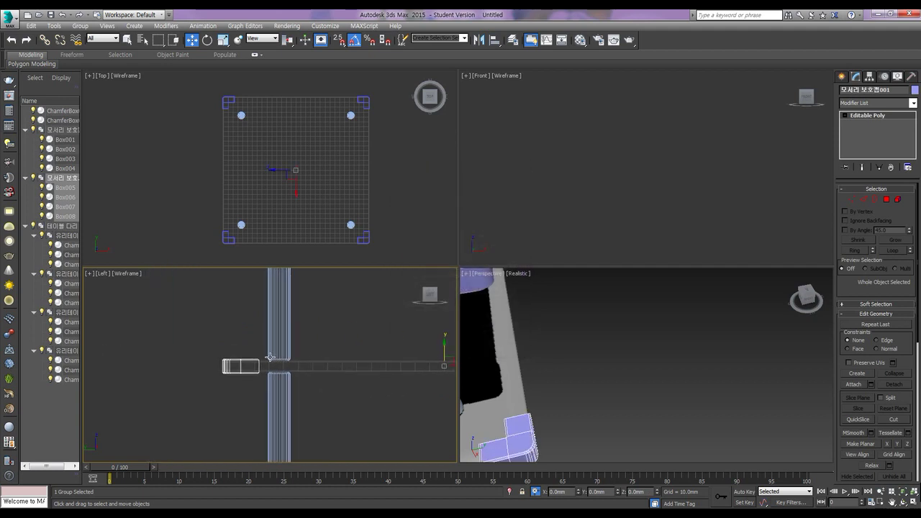
scroll(251, 397, "down", 6)
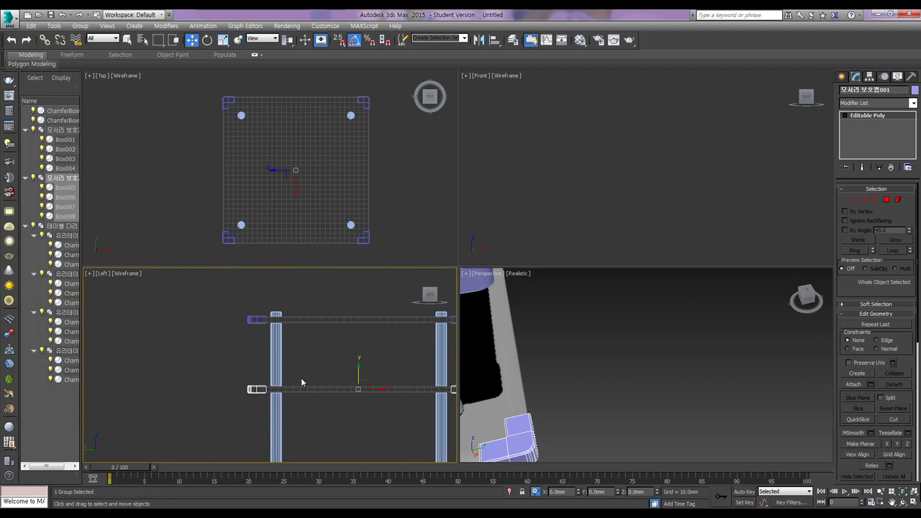
left_click(262, 328, "ctrl")
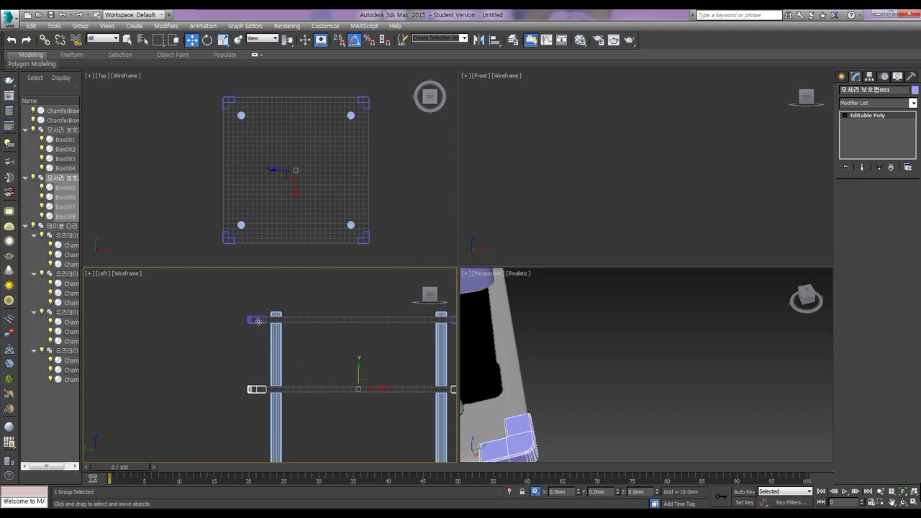
left_click(80, 28)
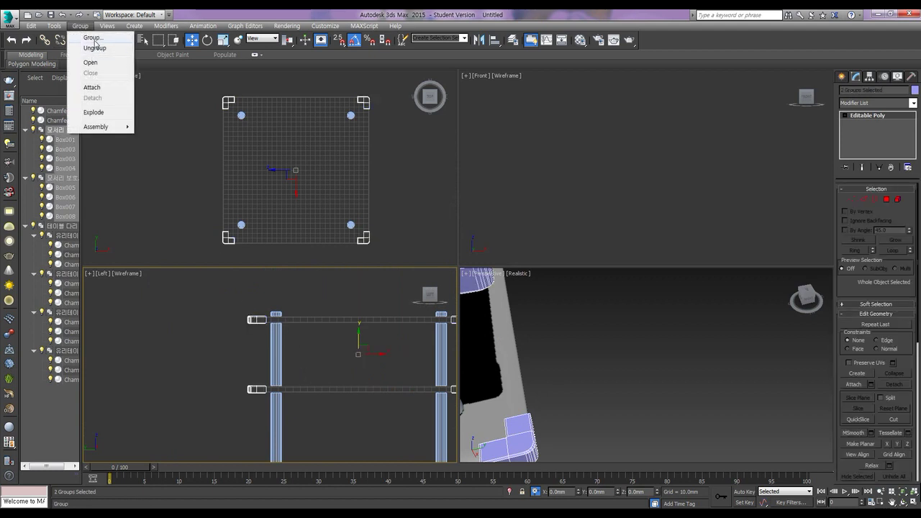
left_click(94, 40)
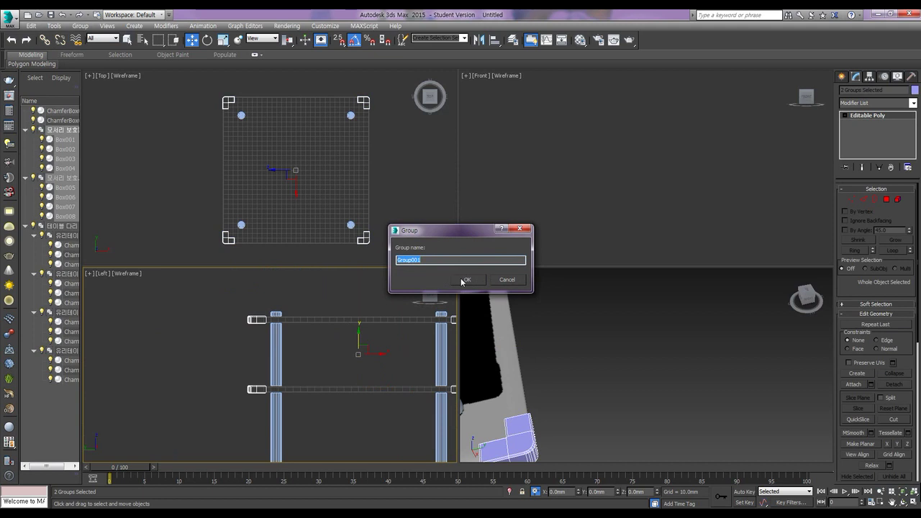
type("모서리")
key("Return")
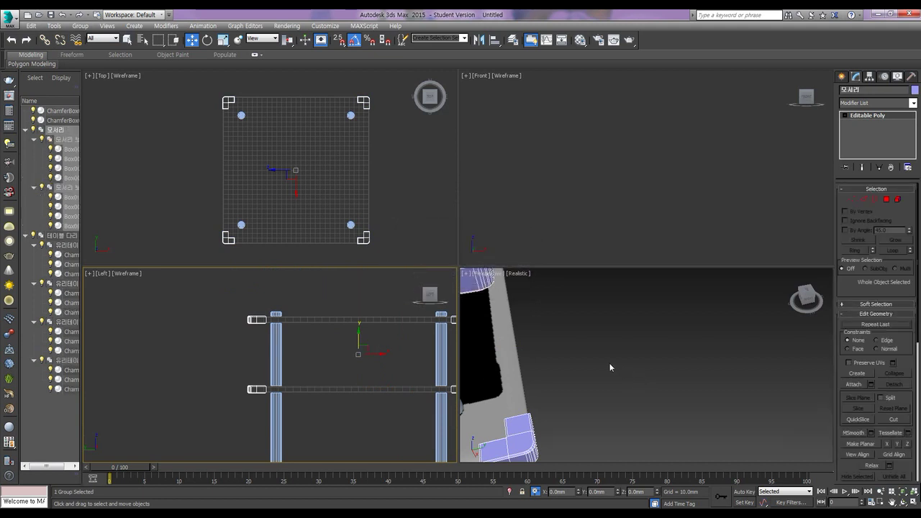
- Examine the corner caps on both glass panels in the Perspective view and the overall Top view with nothing selected
key("z")
middle_click_drag(603, 373, 734, 389, "alt")
scroll(677, 386, "up", 5)
left_click(397, 160)
middle_click_drag(397, 162, 334, 171)
scroll(354, 155, "down", 5)
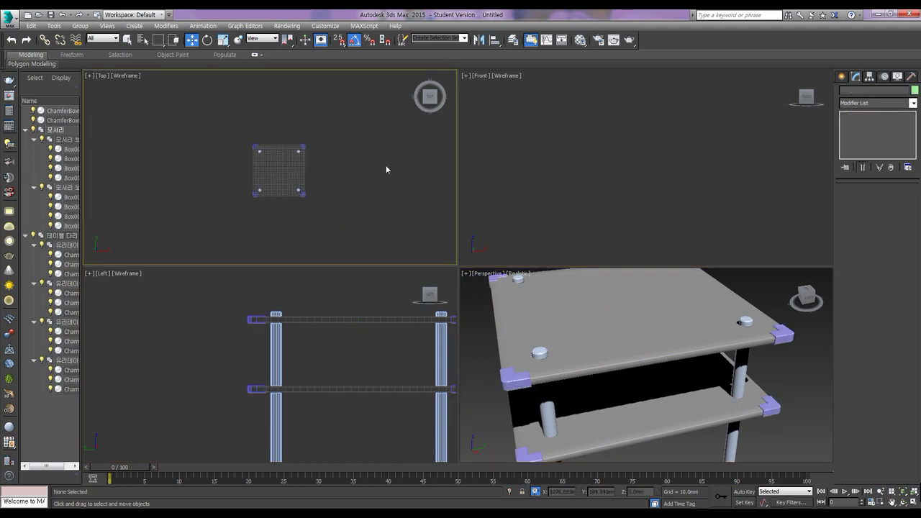
- Create a floor plane around the table in the Top view with length and width set to 20000 mm
left_click(842, 76)
left_click(896, 178)
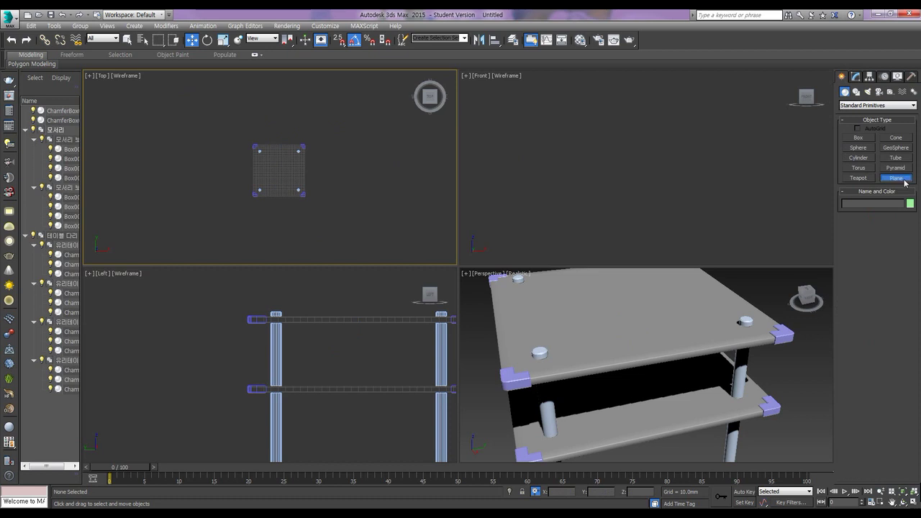
left_click_drag(383, 231, 173, 82)
double_click(890, 264)
type("20")
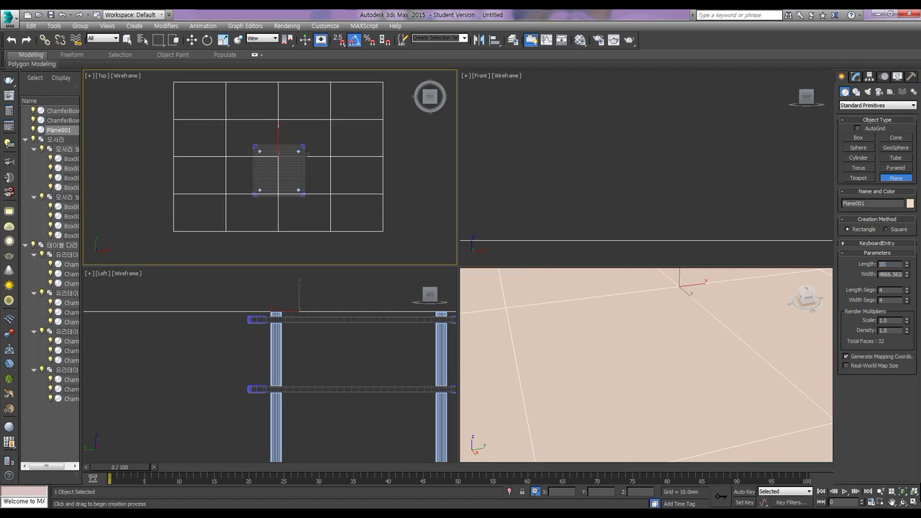
type("000")
key("Tab")
type("2")
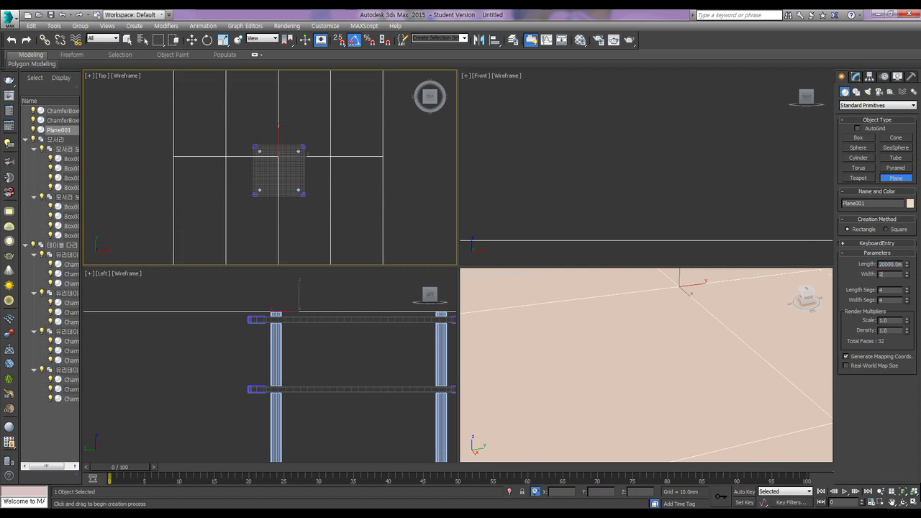
type("0000")
key("Return")
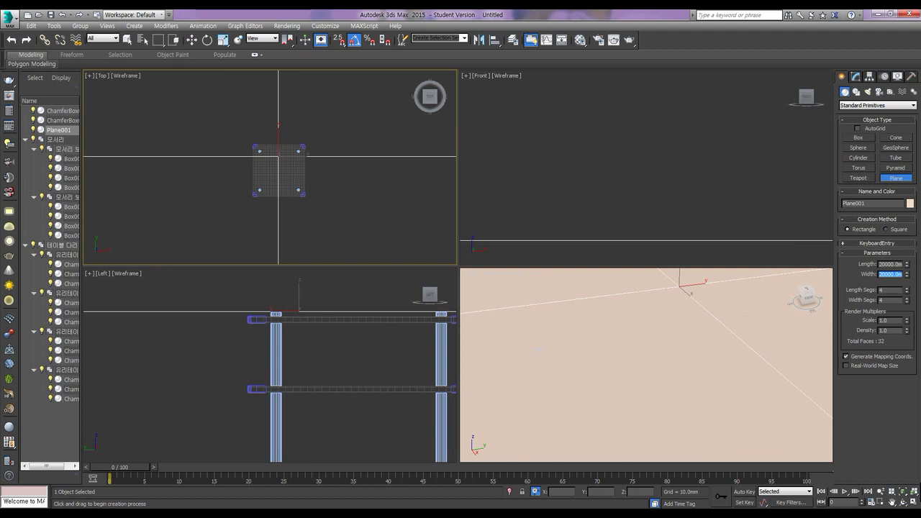
- Set the floor plane's length and width segments to 10 each
left_click(886, 289)
key("Tab")
type("10")
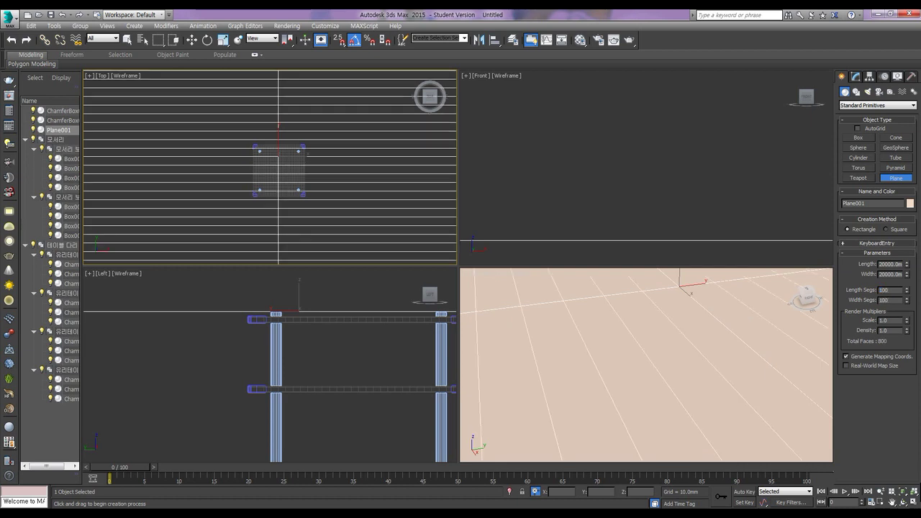
double_click(883, 290)
type("10")
key("Return")
key("Tab")
type("10")
key("Return")
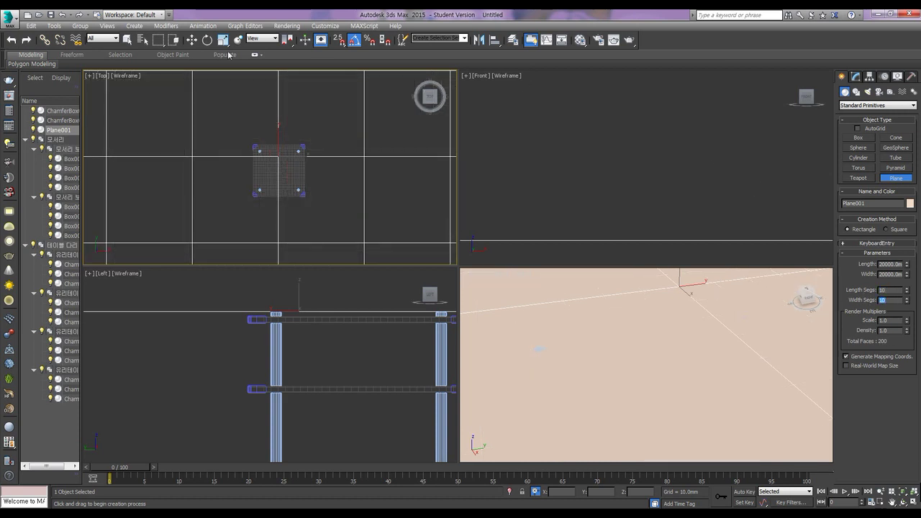
- Align the floor plane's center with the glass panel's center in X and Y position in the Top view
key("alt+a")
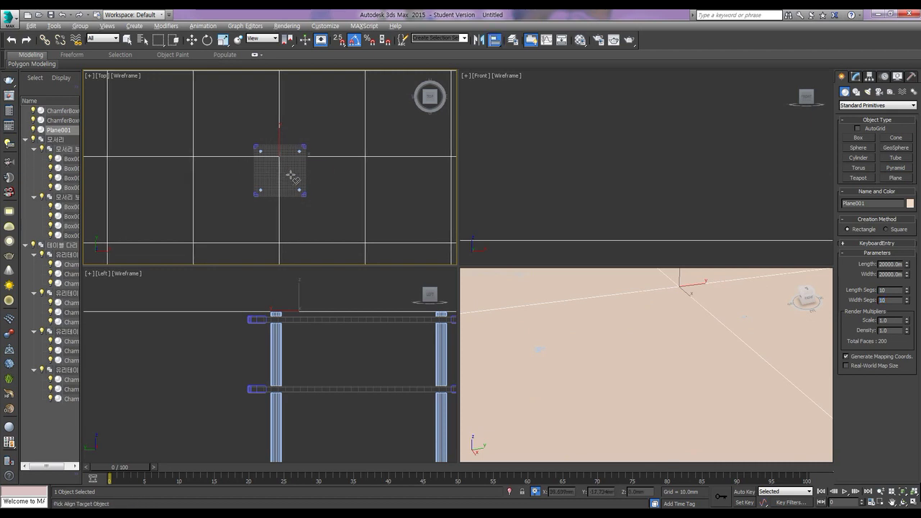
left_click(291, 181)
left_click(452, 202)
left_click(424, 202)
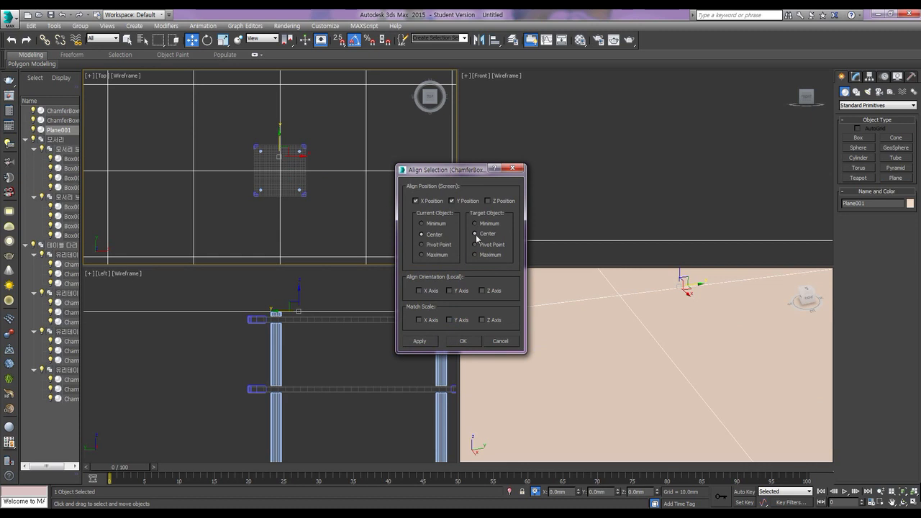
left_click(463, 341)
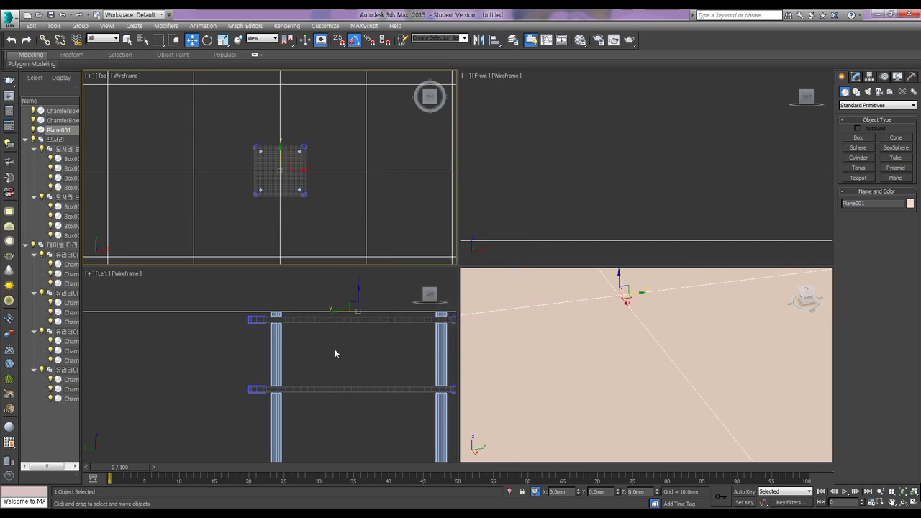
- Align the floor plane's minimum with the table leg's minimum in Y position only, working in the Left view
left_click(226, 415)
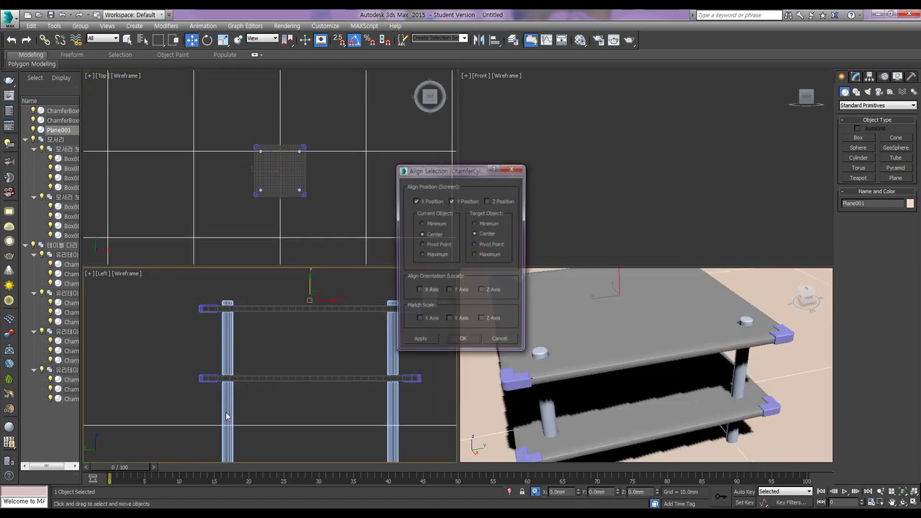
left_click(431, 202)
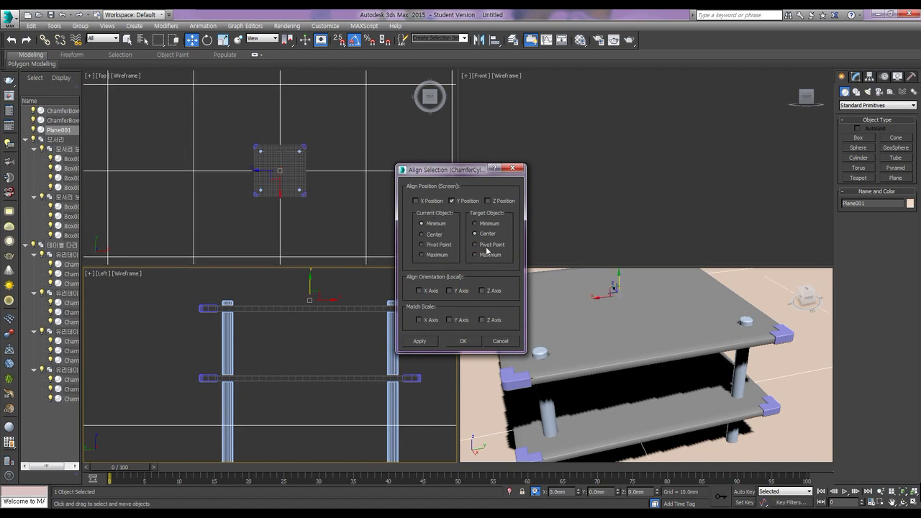
left_click(475, 254)
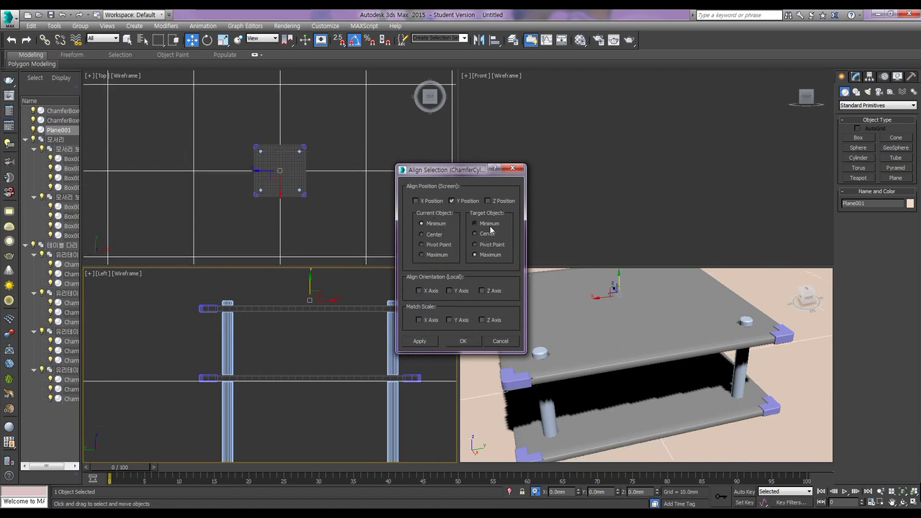
left_click(476, 224)
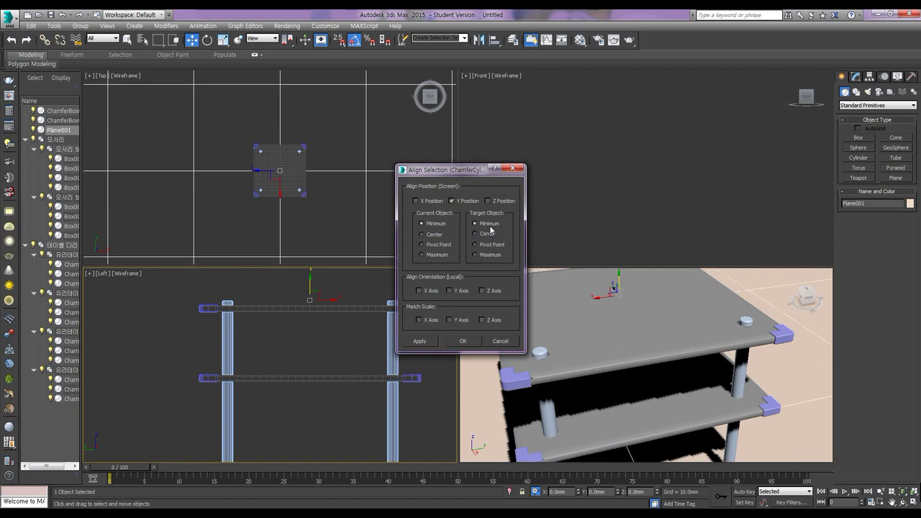
left_click(463, 341)
middle_click_drag(316, 353, 302, 280)
middle_click_drag(629, 354, 663, 352, "alt")
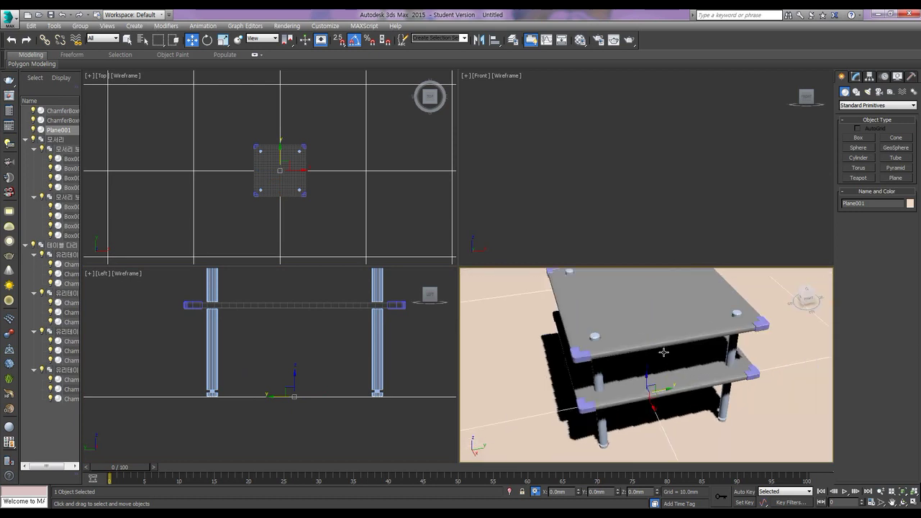
scroll(663, 352, "down", 5)
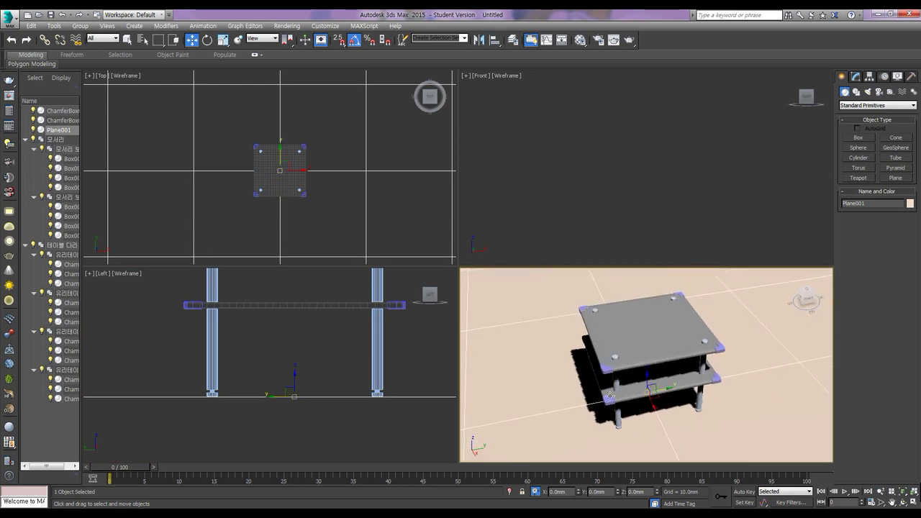
middle_click_drag(303, 331, 280, 374)
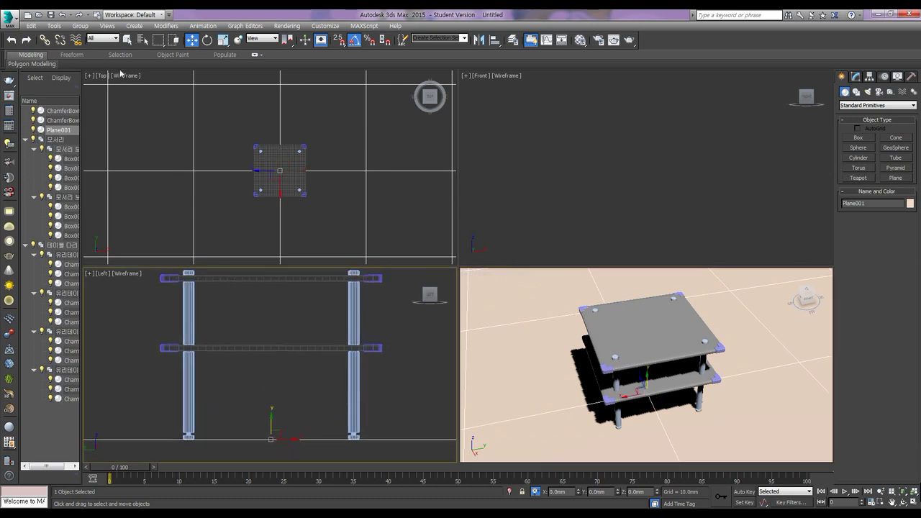
- Start merging an external scene file and browse to the 05. 머그잔 만들기 folder under max 과제, V-Ray 교육과제
left_click(9, 18)
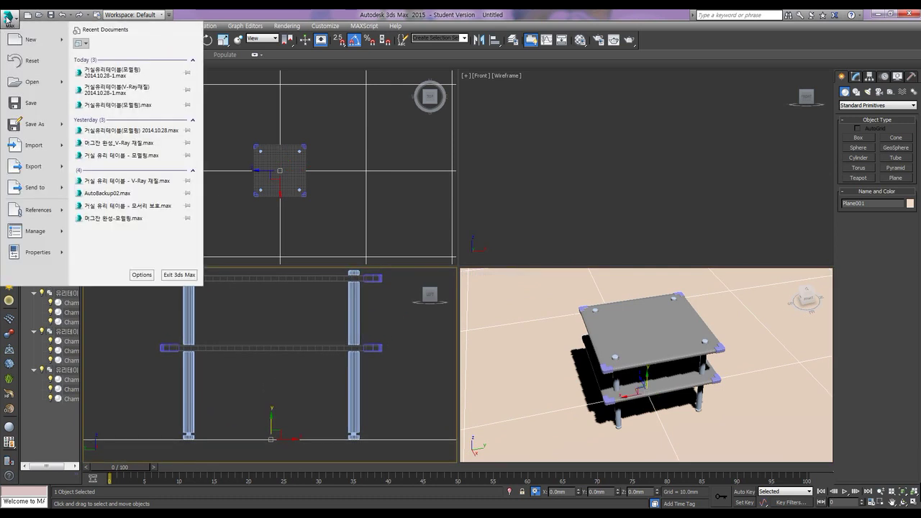
mouse_move(25, 144)
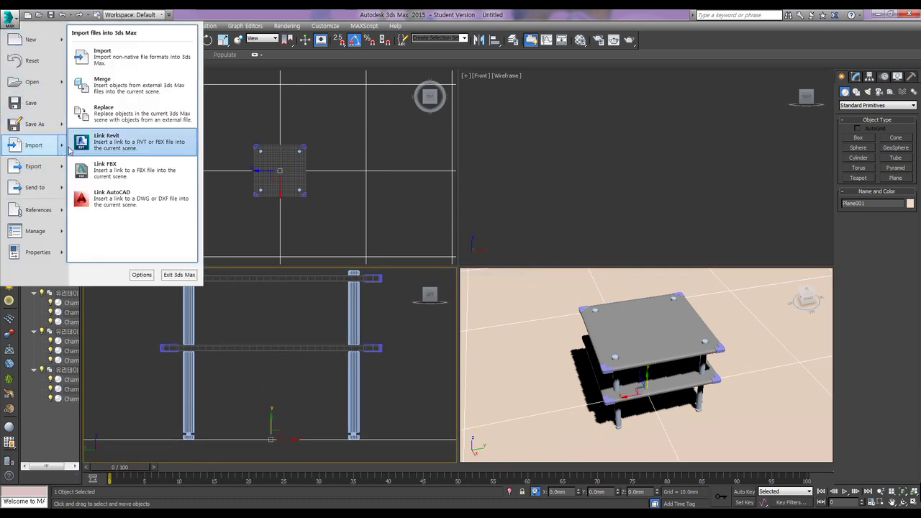
left_click(105, 85)
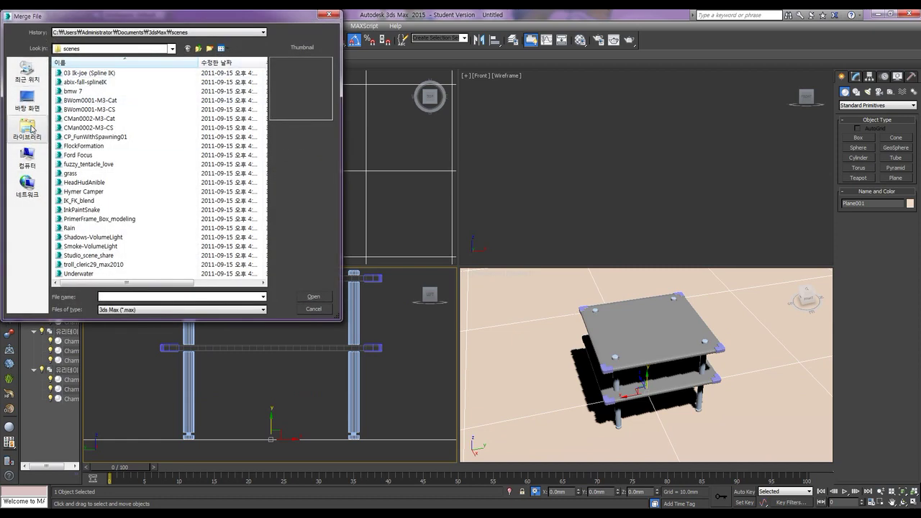
left_click(31, 128)
double_click(97, 79)
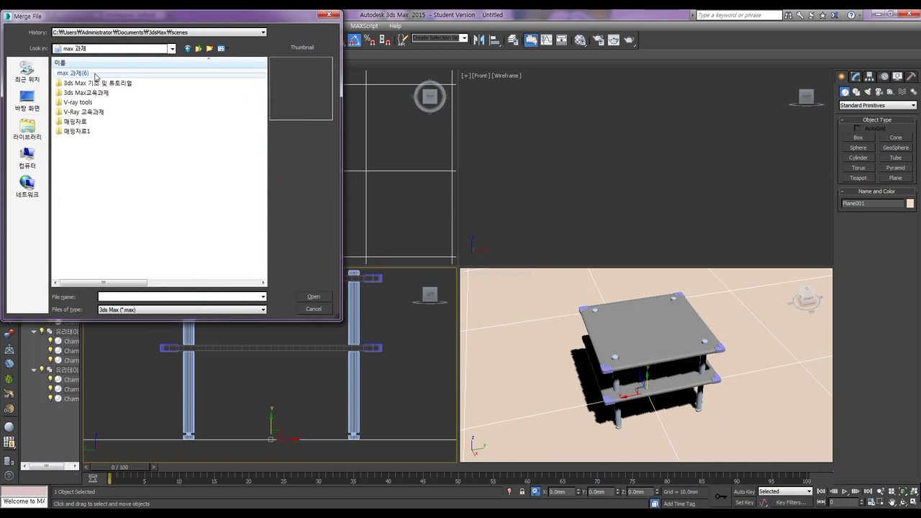
double_click(92, 113)
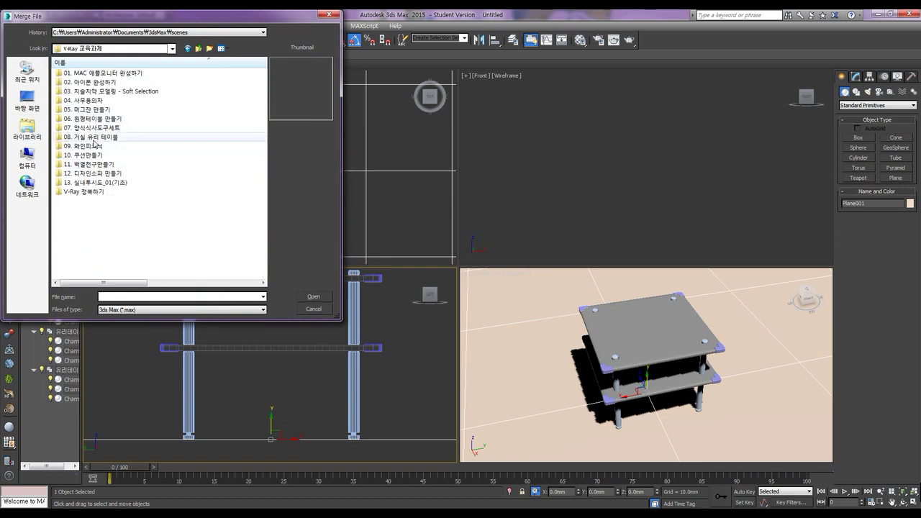
left_click(94, 140)
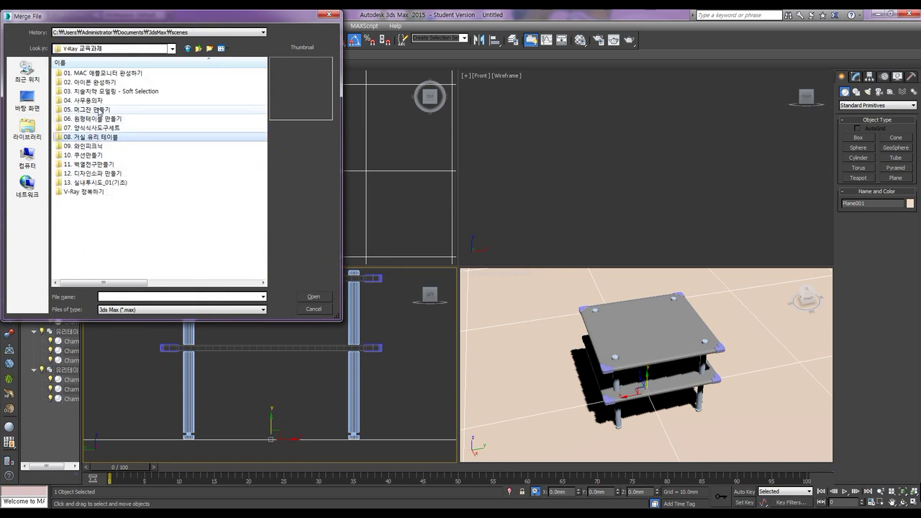
double_click(100, 110)
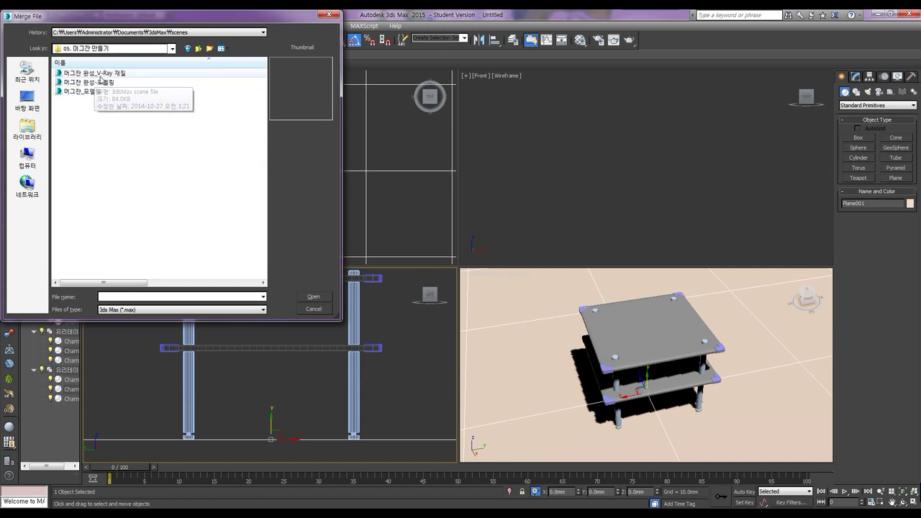
- Merge the mug object Line002 from the file 머그잔 완성_V-Ray 재질 into the scene
left_click(95, 72)
left_click(316, 297)
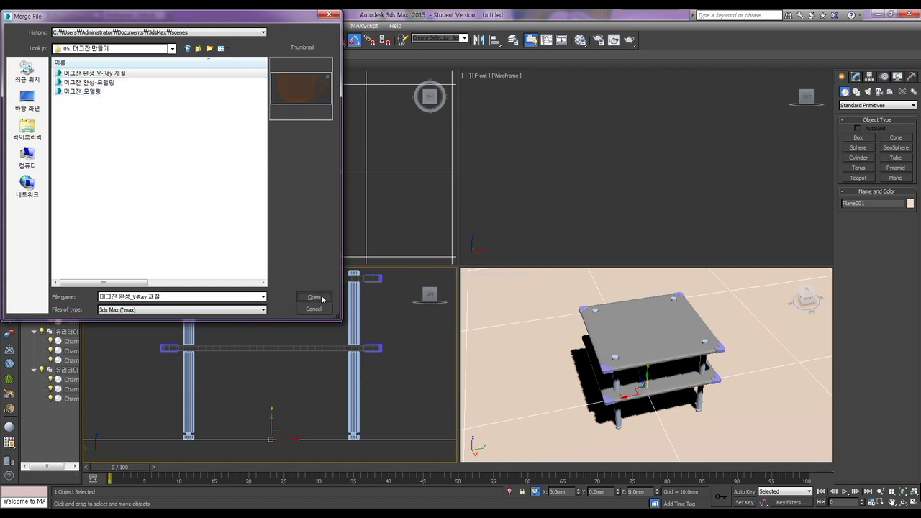
left_click(389, 190)
left_click(500, 346)
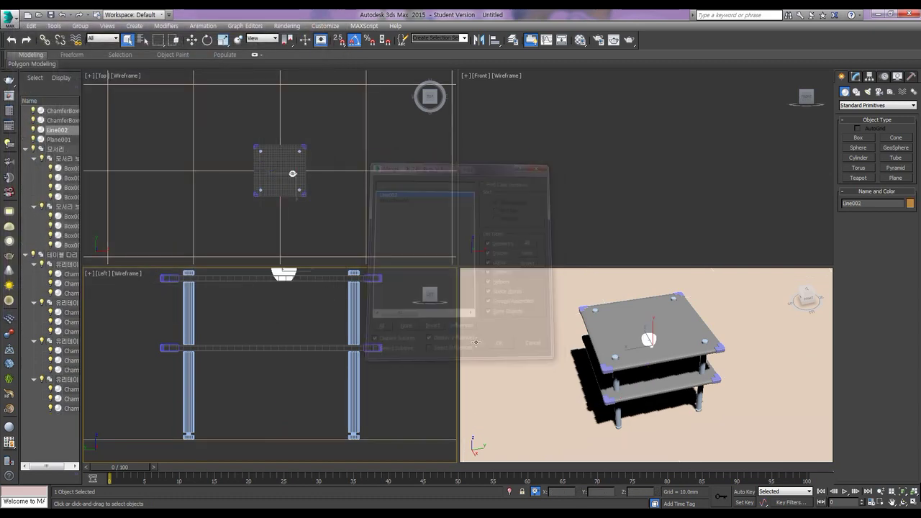
- Align the mug's minimum with the upper glass panel's maximum in Y position only, working in the Left view
scroll(311, 303, "up", 6)
middle_click_drag(302, 319, 309, 331)
key("alt+a")
left_click(297, 320)
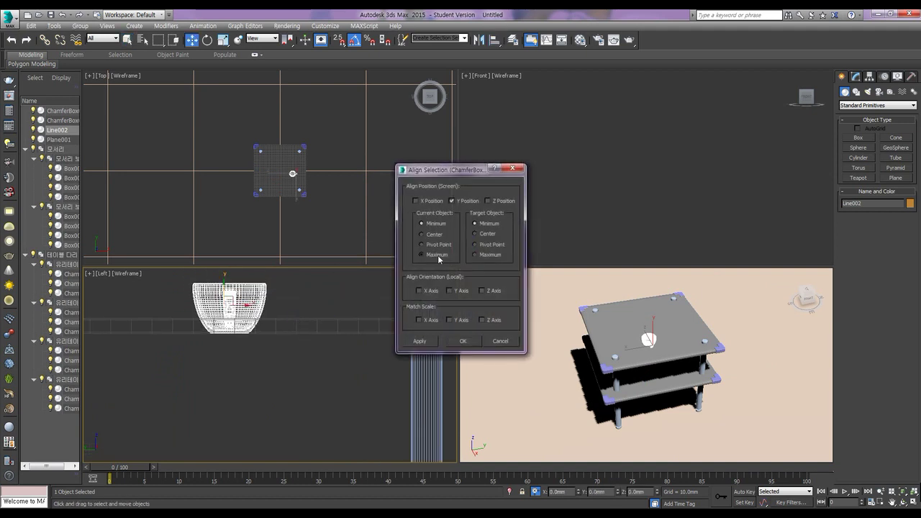
left_click(437, 255)
left_click(437, 225)
left_click(488, 255)
left_click(423, 341)
left_click(468, 340)
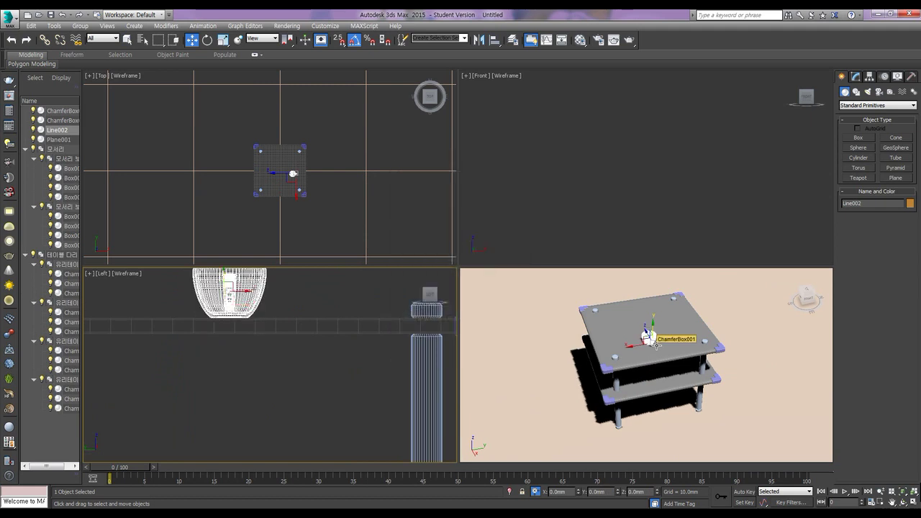
- Rotate the mug about a quarter turn counterclockwise in the Top view so its handle points to the table's back edge
scroll(290, 172, "up", 8)
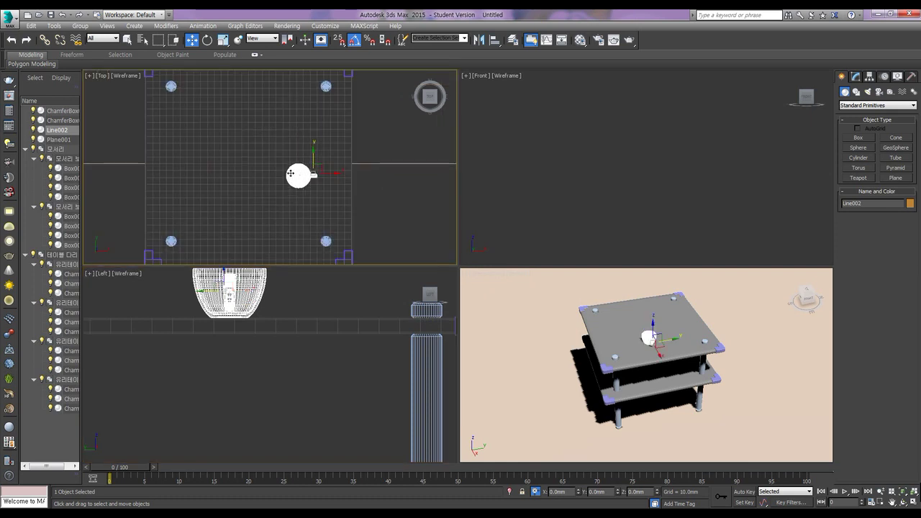
scroll(318, 166, "up", 6)
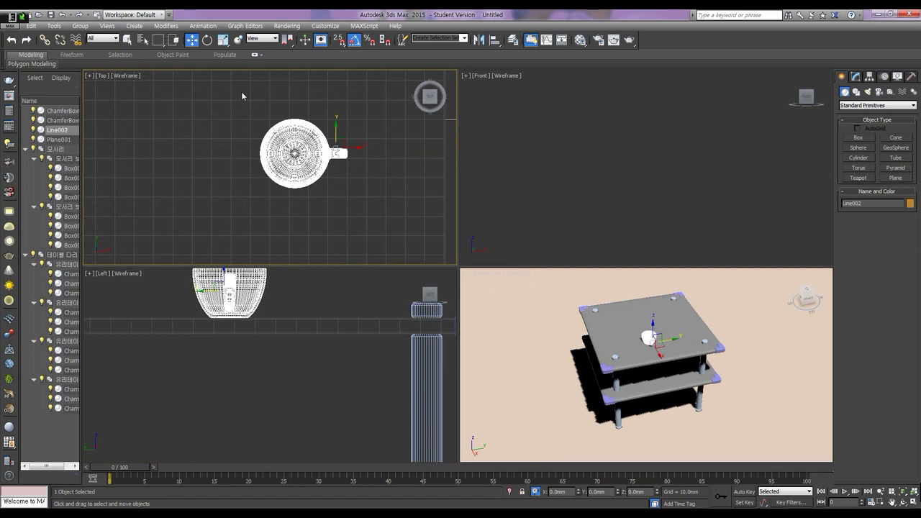
key("e")
left_click_drag(331, 134, 316, 106)
scroll(281, 170, "down", 5)
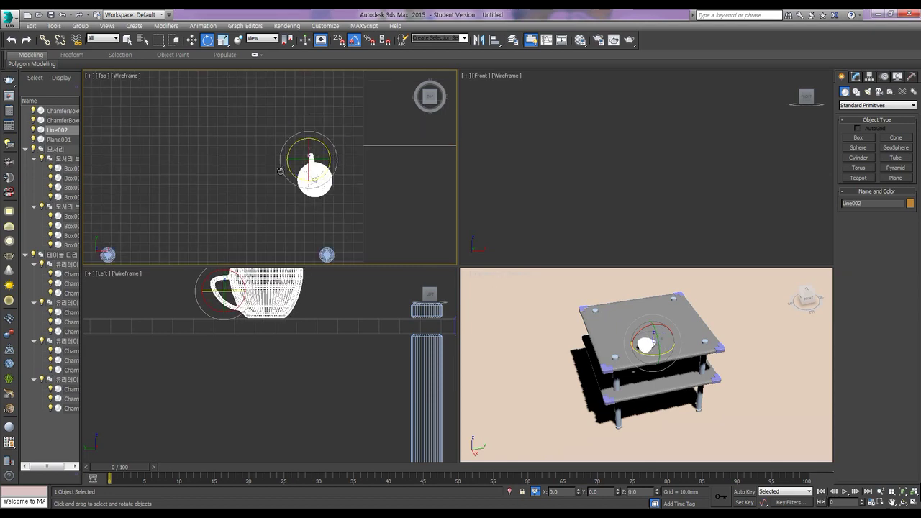
- Move the mug across the upper glass panel to a spot near the back right leg in the Top view
key("w")
left_click_drag(300, 160, 283, 174)
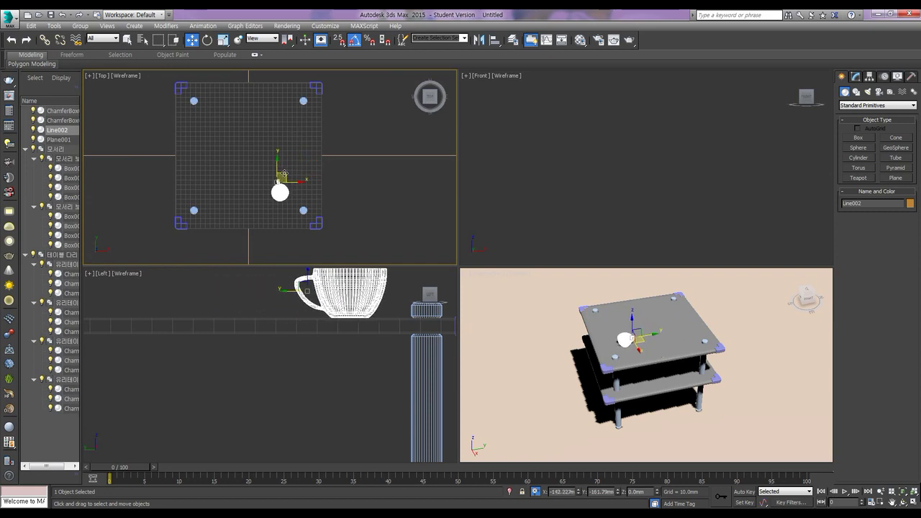
left_click_drag(285, 175, 287, 115)
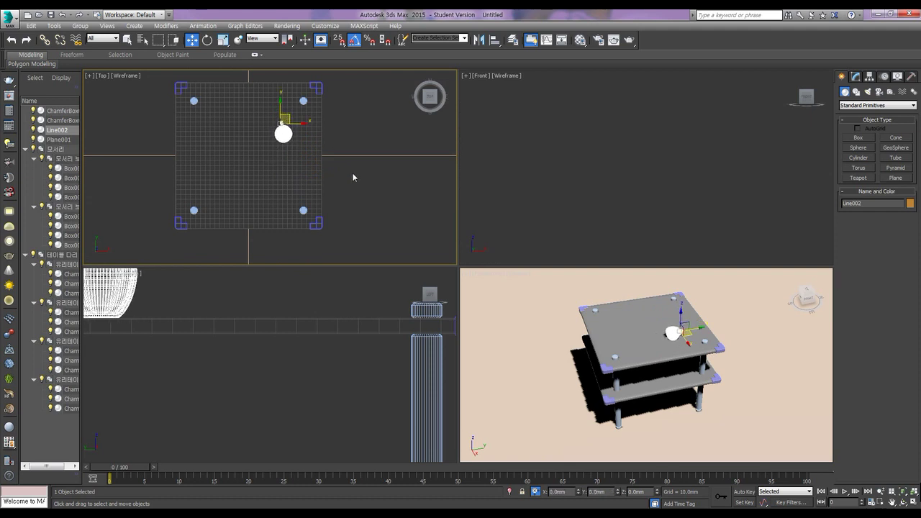
- Merge the book objects Rectangle001 and Shape001 from the file 책 in the folder 03. Extrude 명령어를 이용한 책만들기
right_click(597, 351)
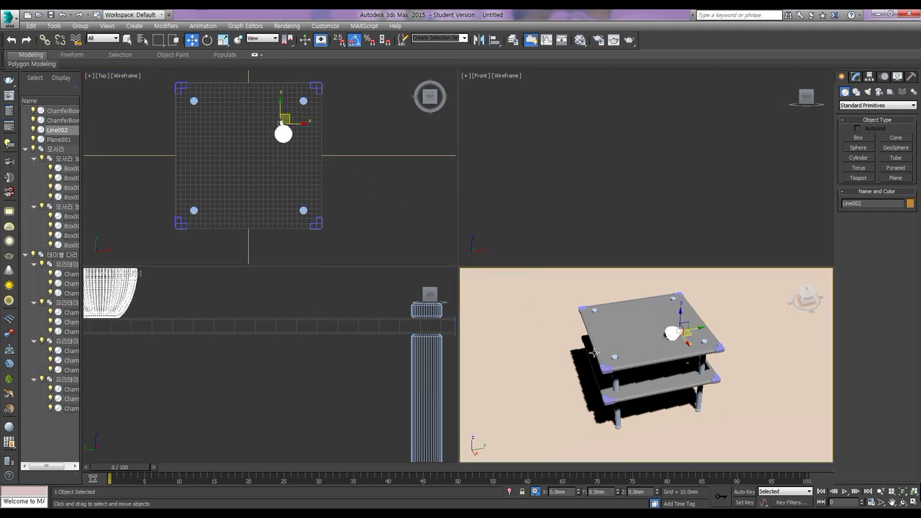
left_click(12, 17)
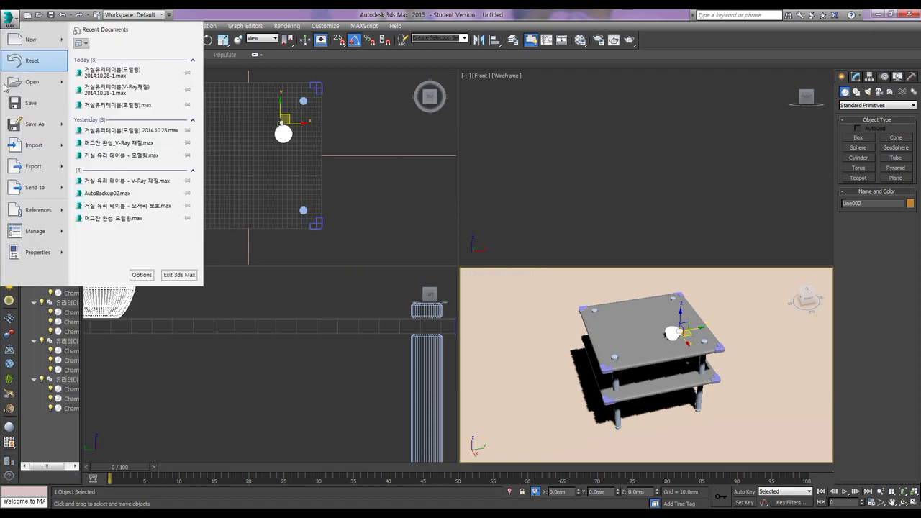
mouse_move(63, 149)
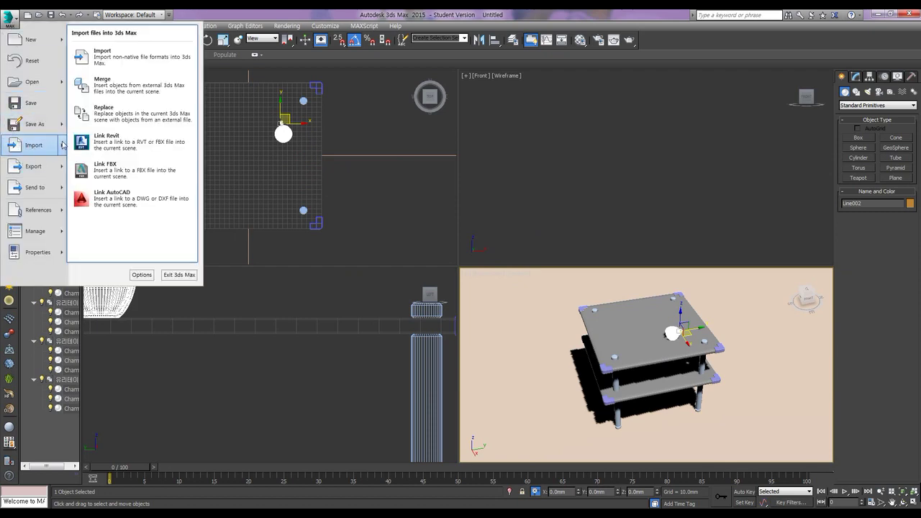
left_click(102, 87)
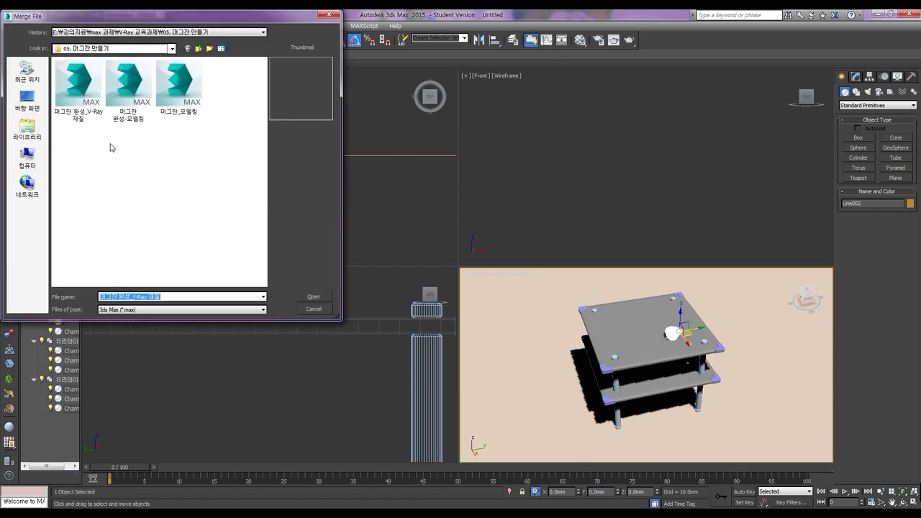
left_click(198, 49)
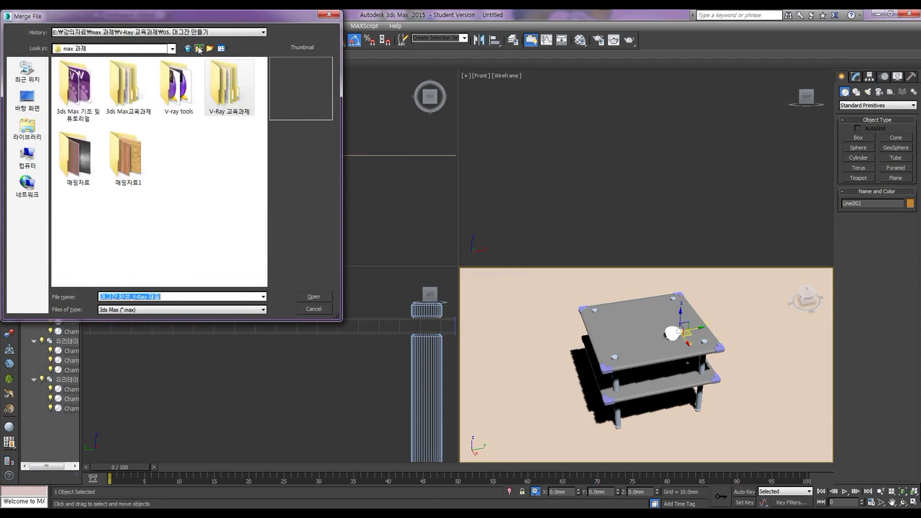
double_click(124, 96)
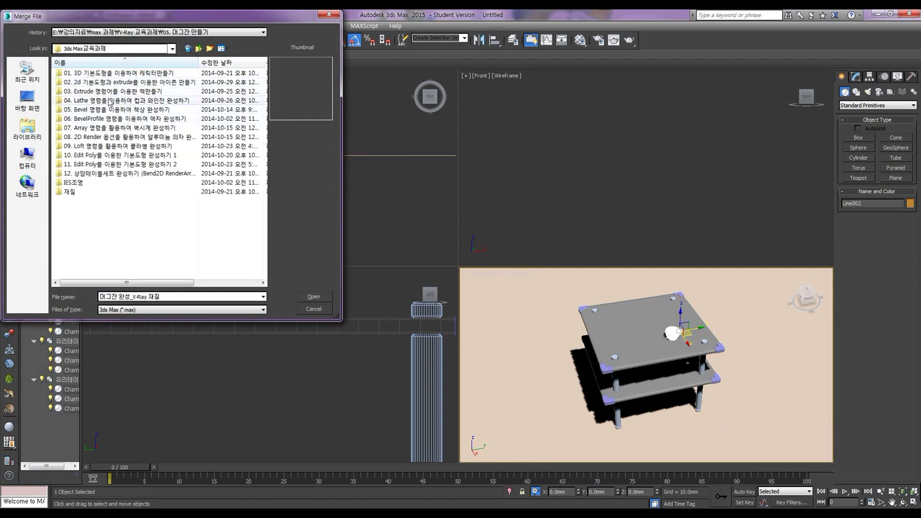
double_click(113, 92)
left_click(113, 96)
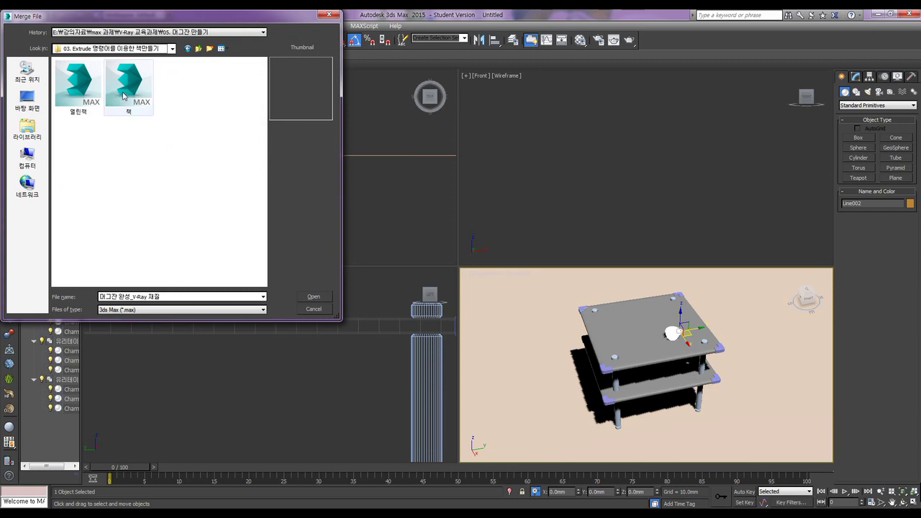
left_click(313, 297)
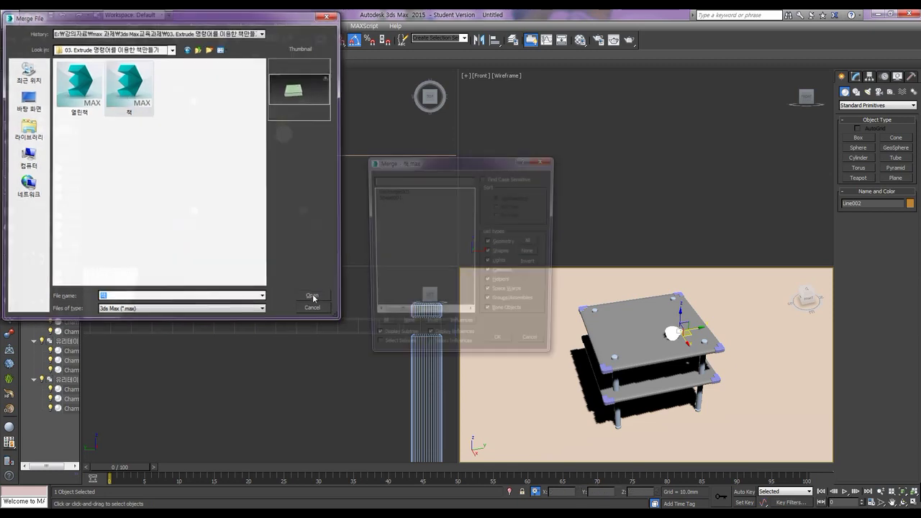
left_click_drag(393, 199, 392, 189)
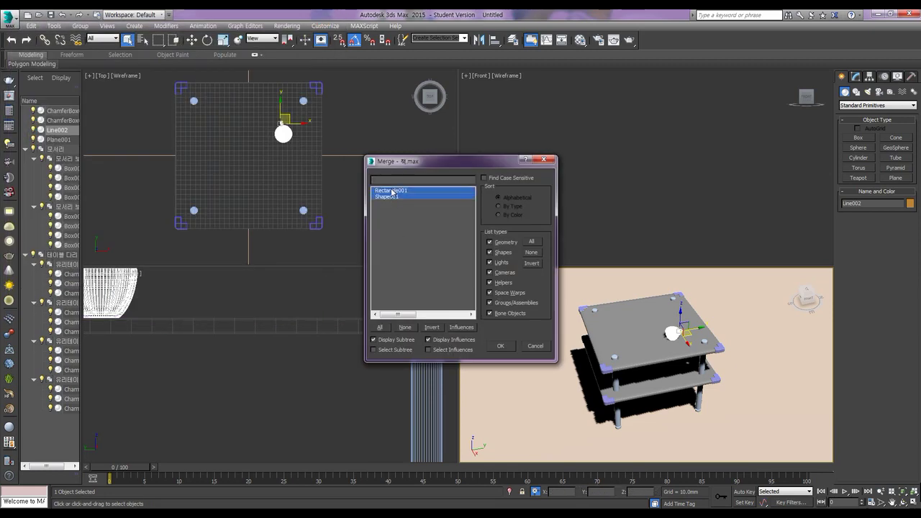
left_click(501, 347)
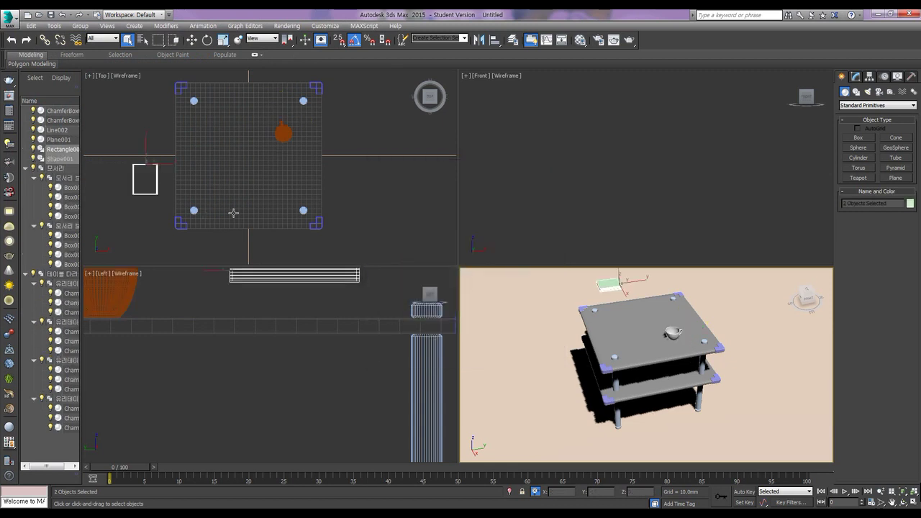
- Align the book's minimum with the upper glass panel's maximum in Z position only, working in the Left view
middle_click_drag(292, 290, 311, 348)
key("alt+a")
left_click(314, 381)
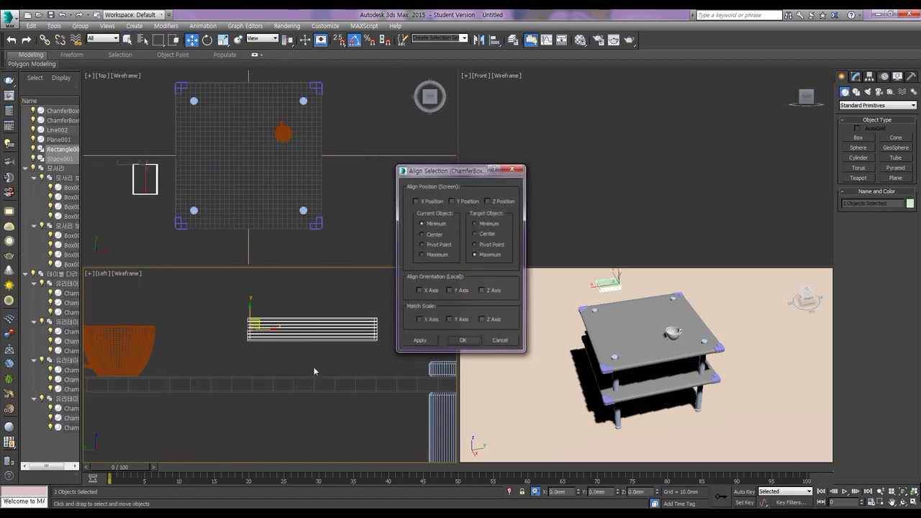
left_click(460, 204)
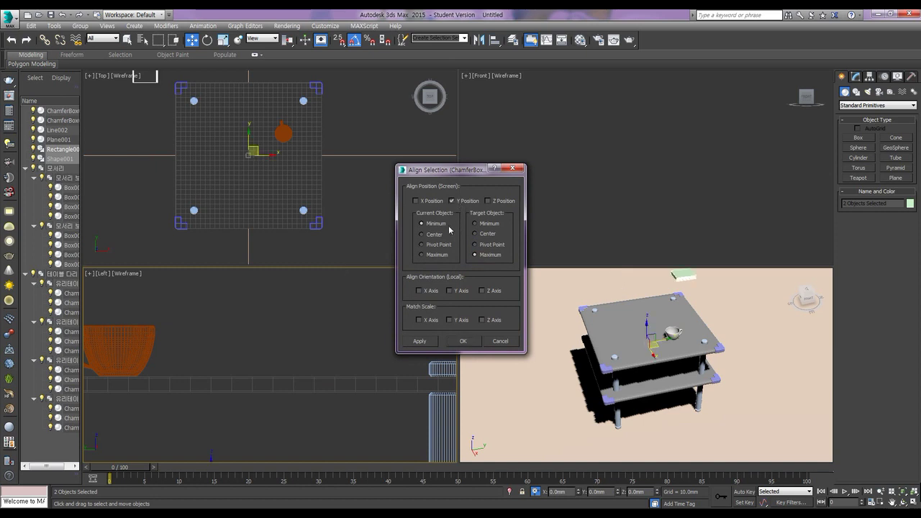
left_click(436, 256)
left_click(475, 224)
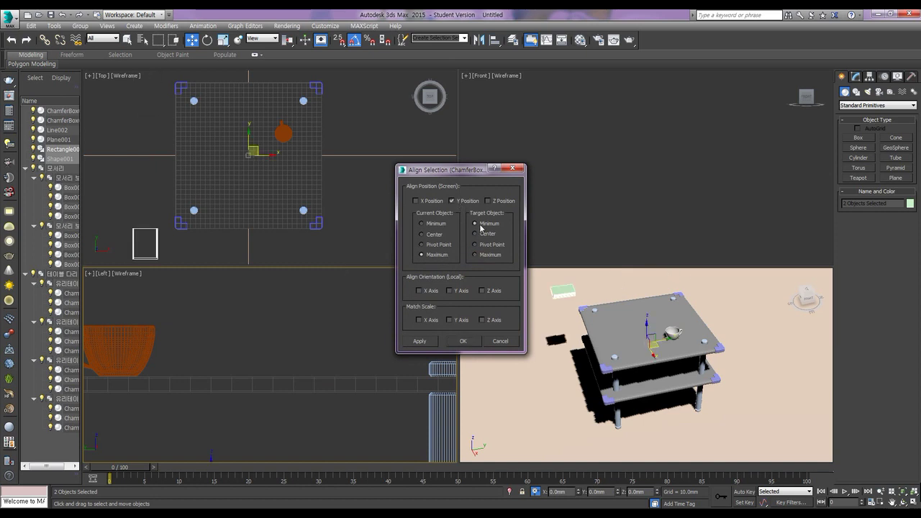
left_click(453, 202)
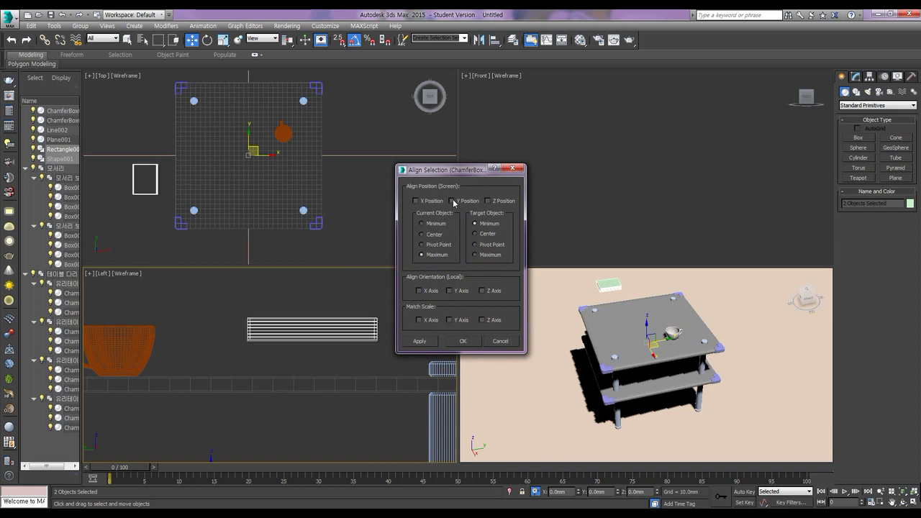
left_click(489, 201)
left_click(433, 226)
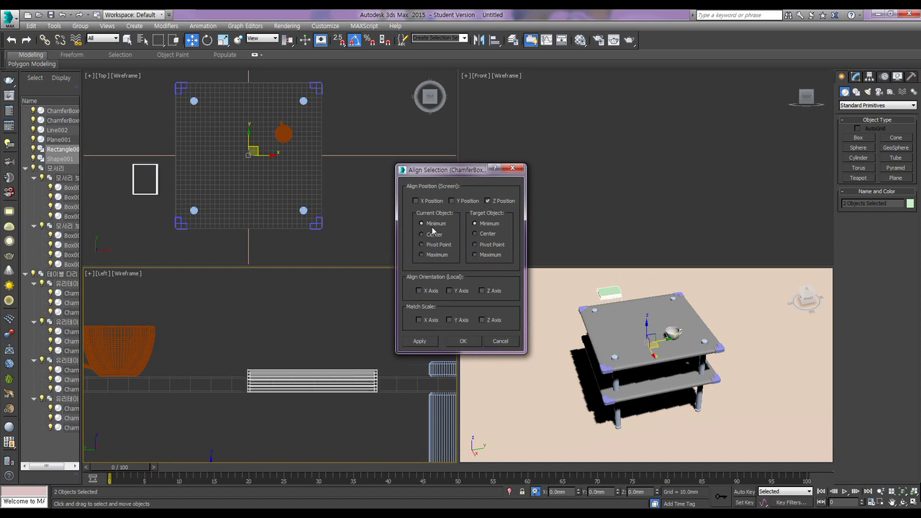
left_click(486, 257)
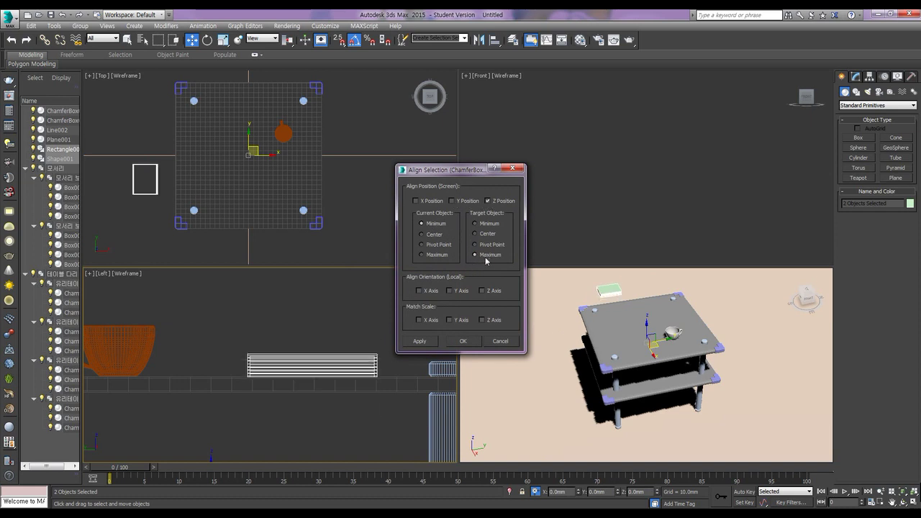
left_click(463, 341)
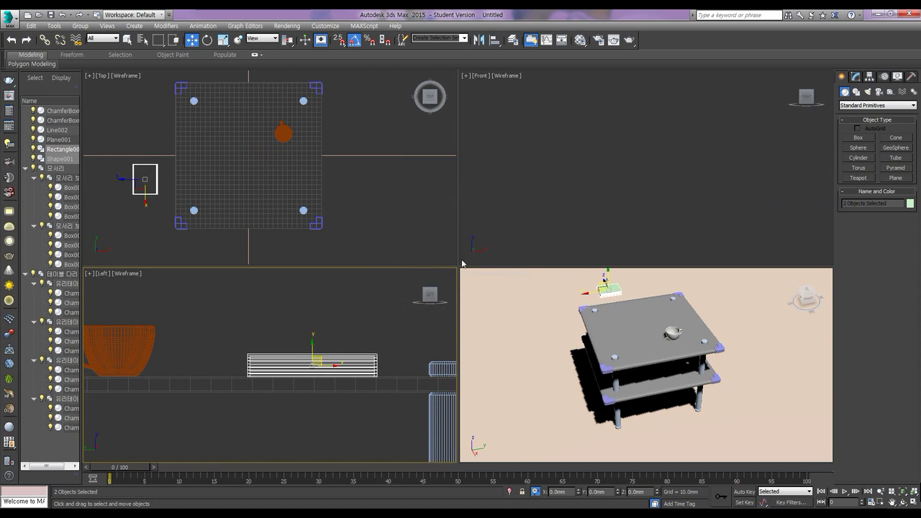
- Move the book onto the upper glass panel in front of the mug in the Top view and rotate it about 65 degrees counterclockwise
right_click(245, 169)
left_click_drag(165, 179, 286, 180)
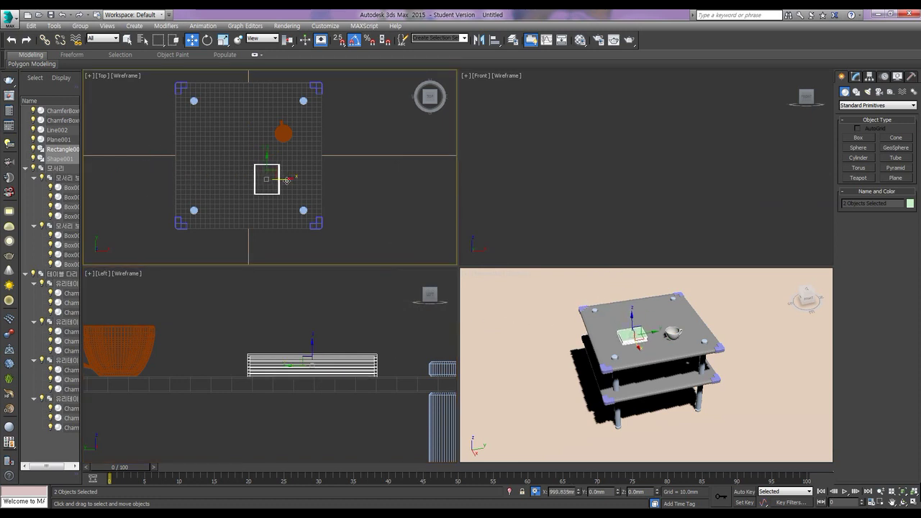
key("e")
left_click_drag(274, 159, 245, 158)
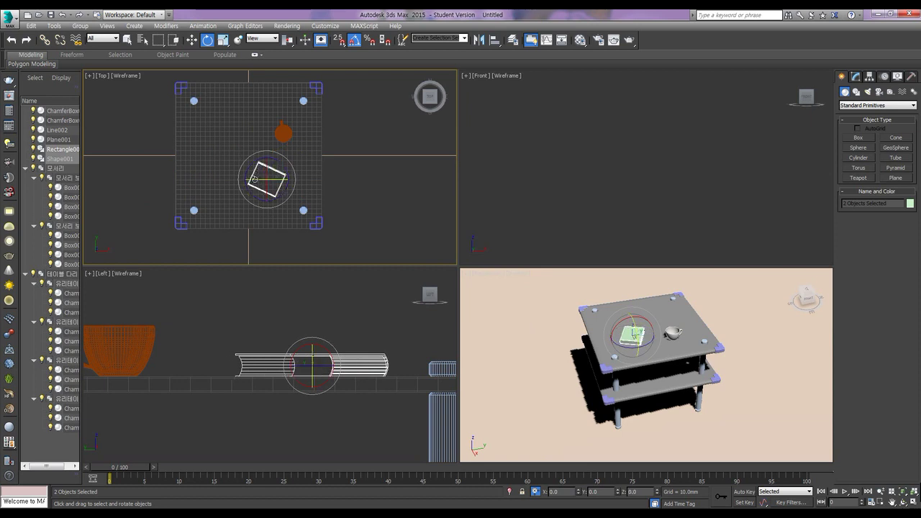
key("w")
- Clone both book objects once straight down into the space between the two glass panels in the Left view
right_click(331, 385)
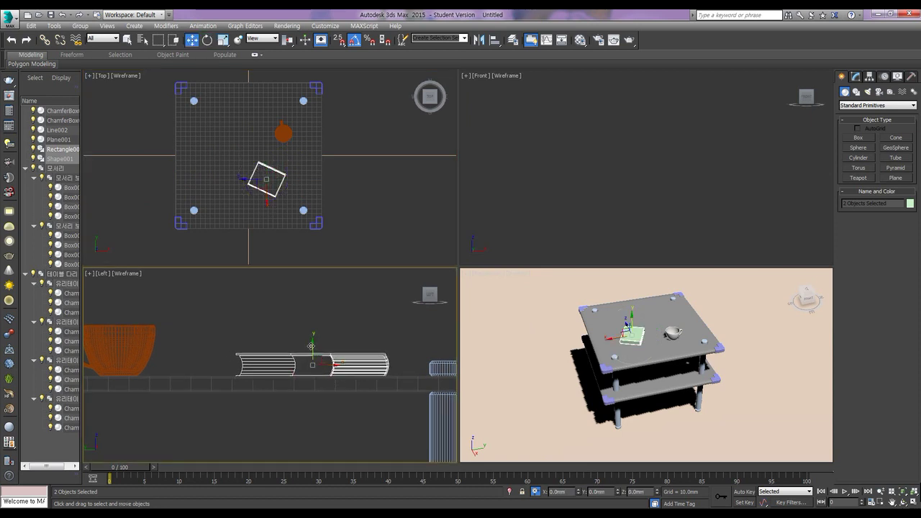
left_click_drag(312, 347, 311, 435, "shift")
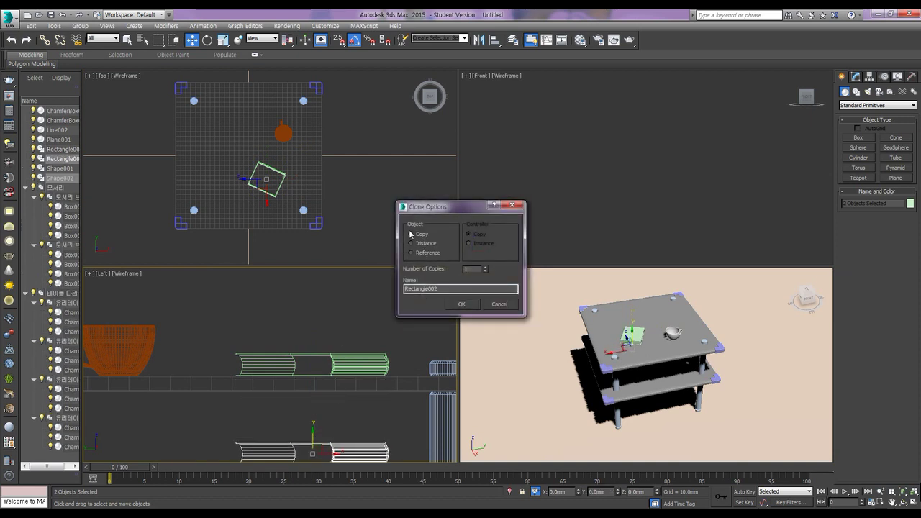
left_click(462, 304)
- Align the cloned book's minimum with the lower glass panel's maximum in Y position only
scroll(396, 334, "down", 3)
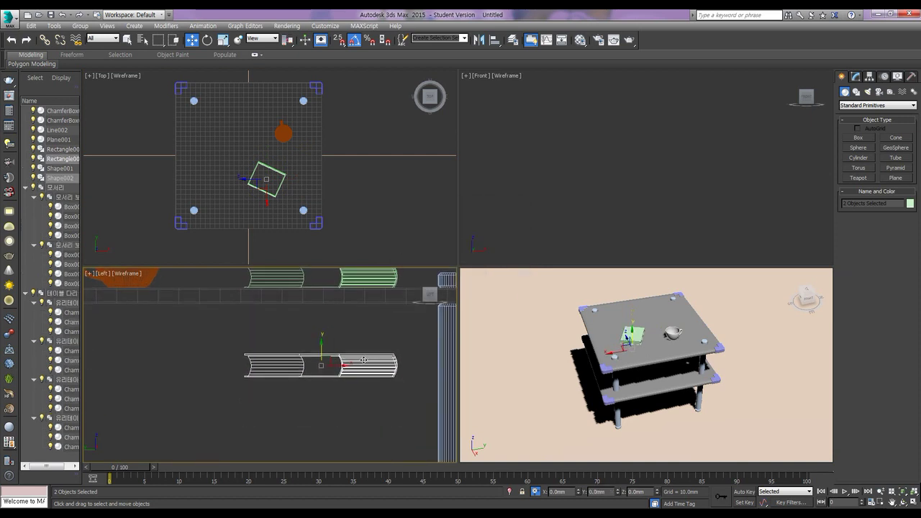
scroll(376, 320, "down", 2)
key("alt+a")
left_click(354, 359)
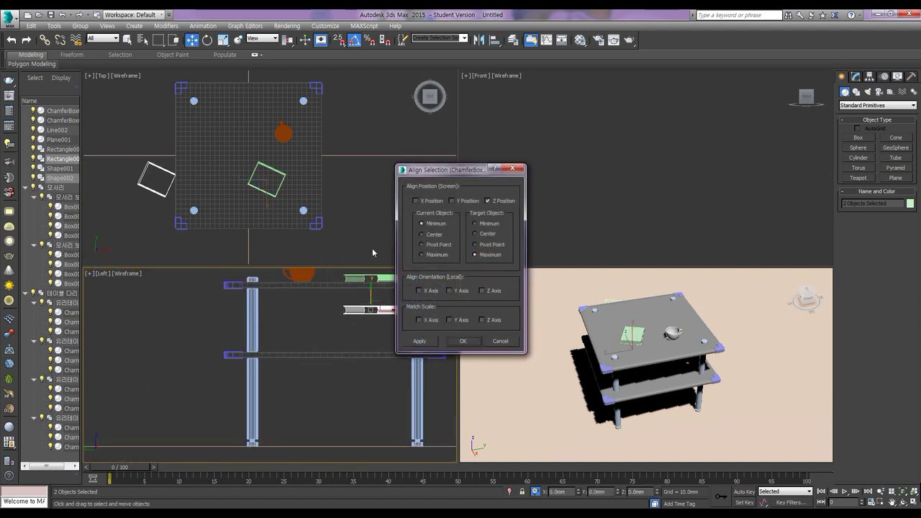
left_click(452, 201)
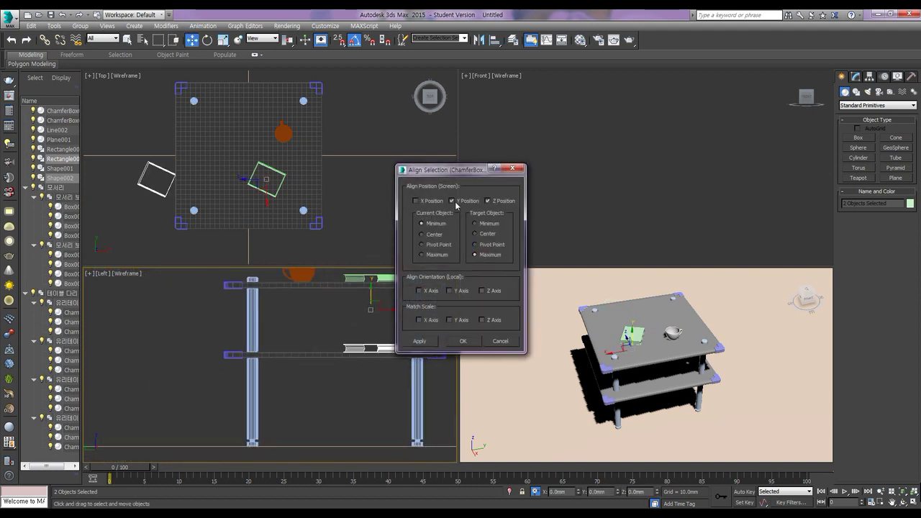
left_click(492, 201)
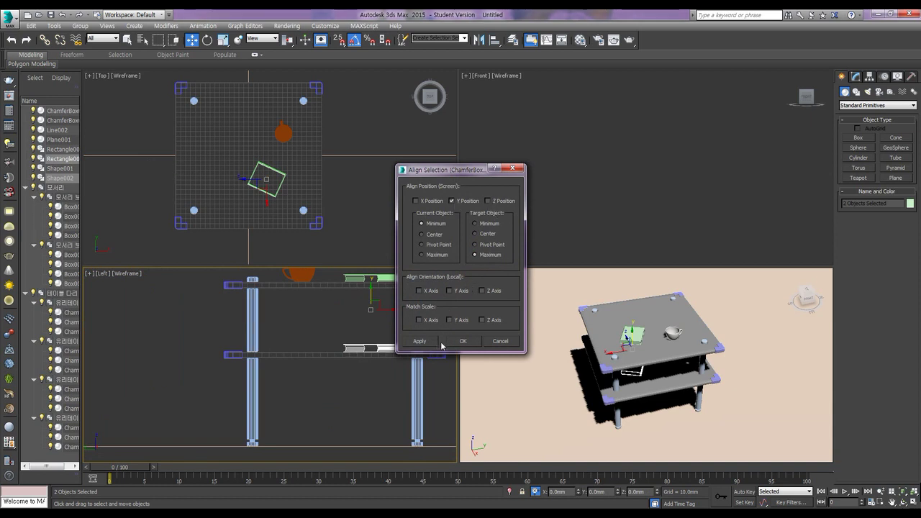
left_click(419, 341)
left_click(463, 341)
- Move the cloned book across the lower panel to a spot near the back right leg in the Top view, then deselect it
right_click(288, 195)
left_click_drag(272, 172, 286, 124)
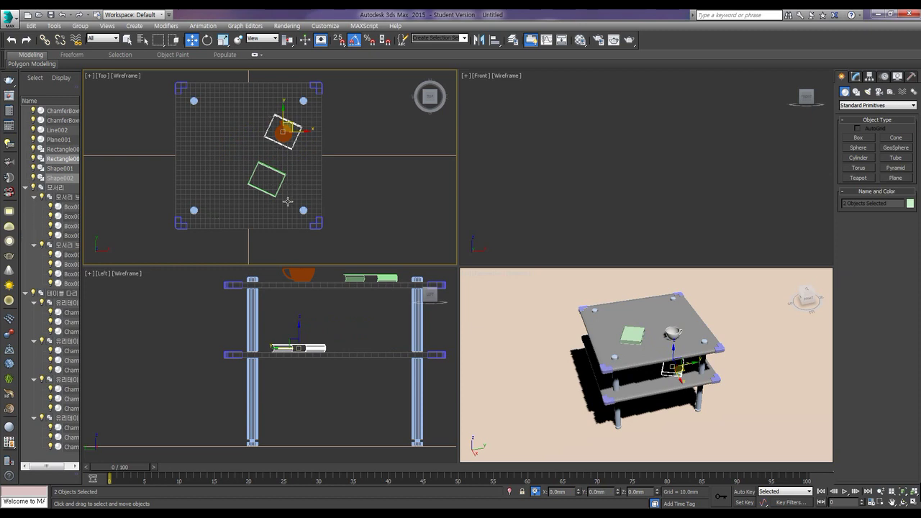
mouse_move(292, 123)
left_mouse_down()
mouse_move(305, 117)
mouse_move(288, 112)
left_mouse_up()
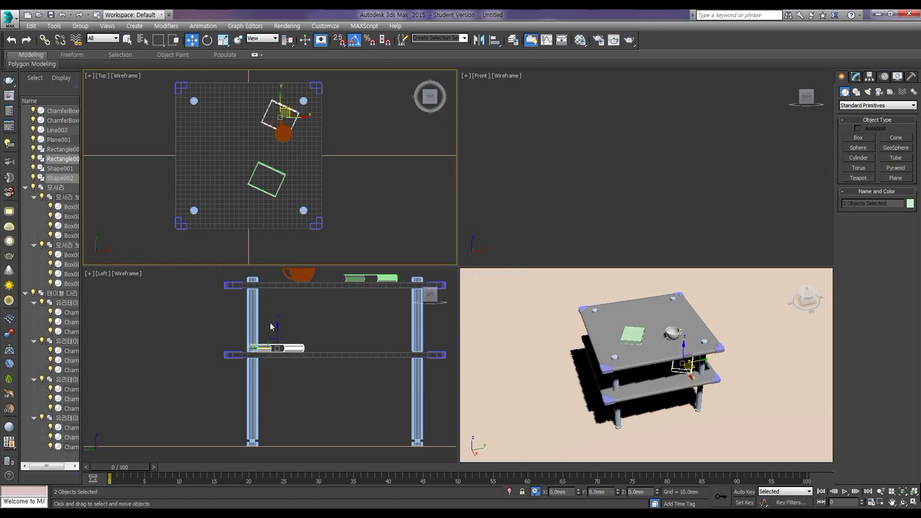
left_click(311, 321)
- Render the Perspective view of the dressed table from closer up, then close the rendered frame
middle_click_drag(327, 318, 262, 345)
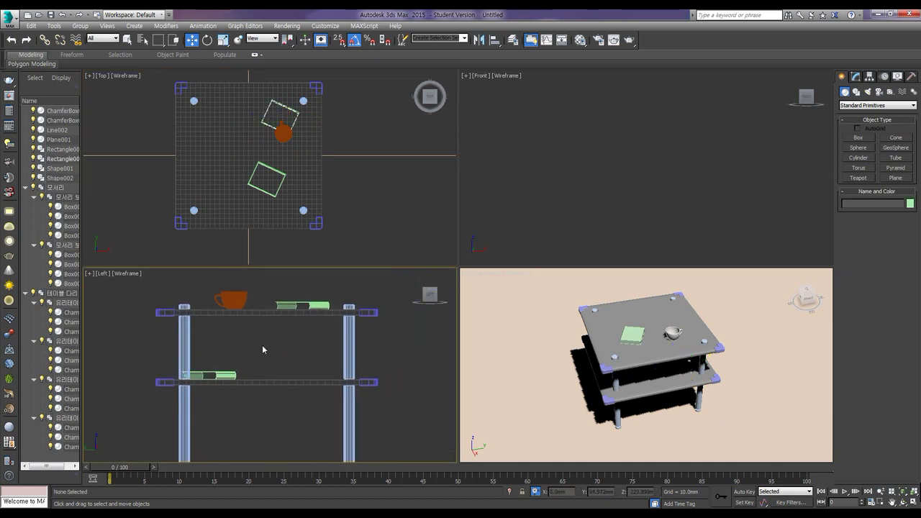
scroll(612, 387, "up", 5)
middle_click_drag(612, 387, 632, 398, "alt")
key("shift+q")
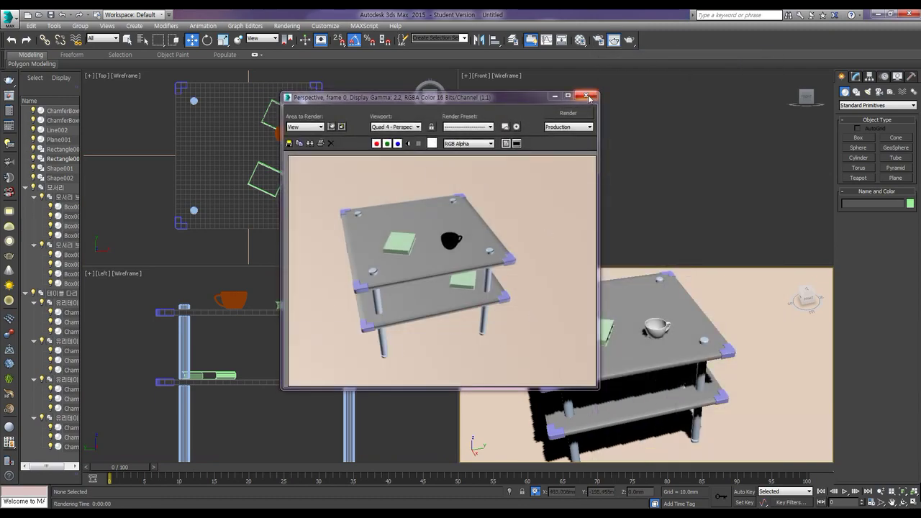
left_click(586, 95)
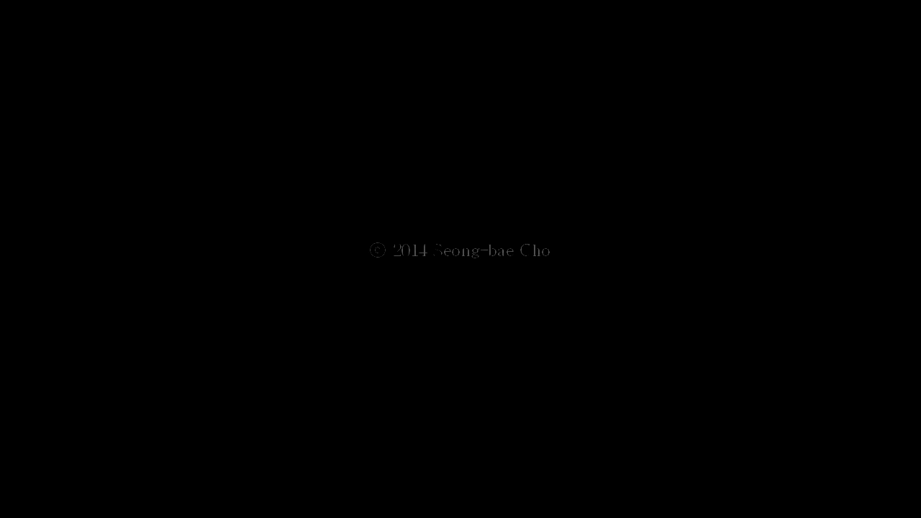